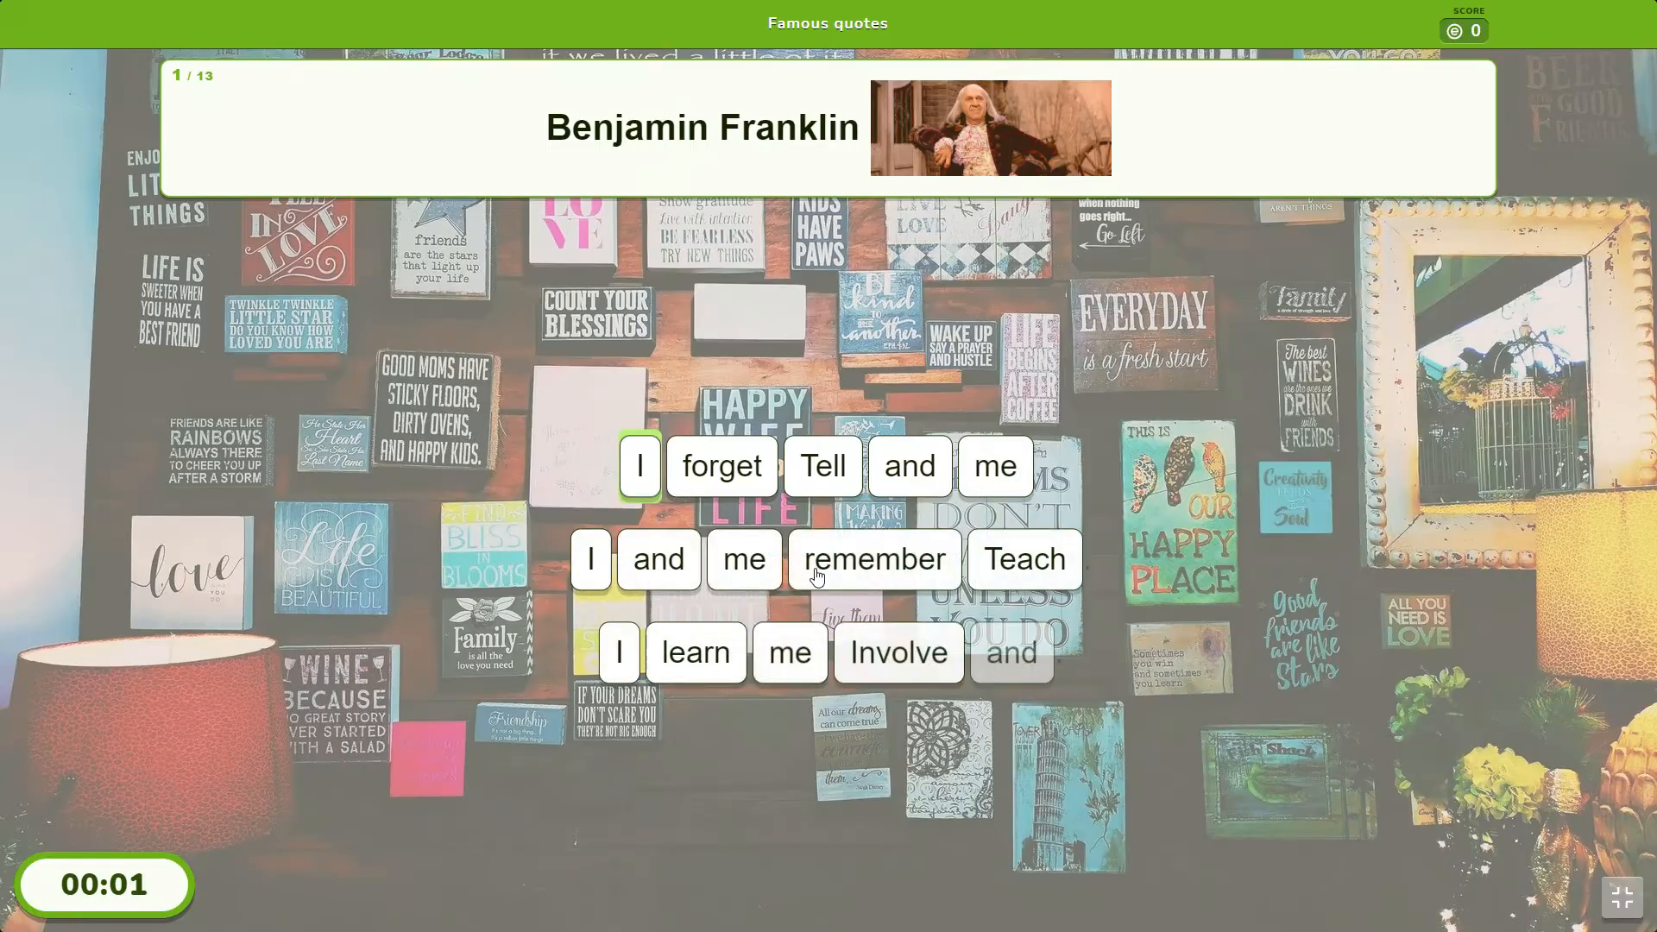
# Step: Unscramble the Franklin quote: Tell me and I forget, Teach me and I remember, Involve me and I learn
pyautogui.click(994, 466)
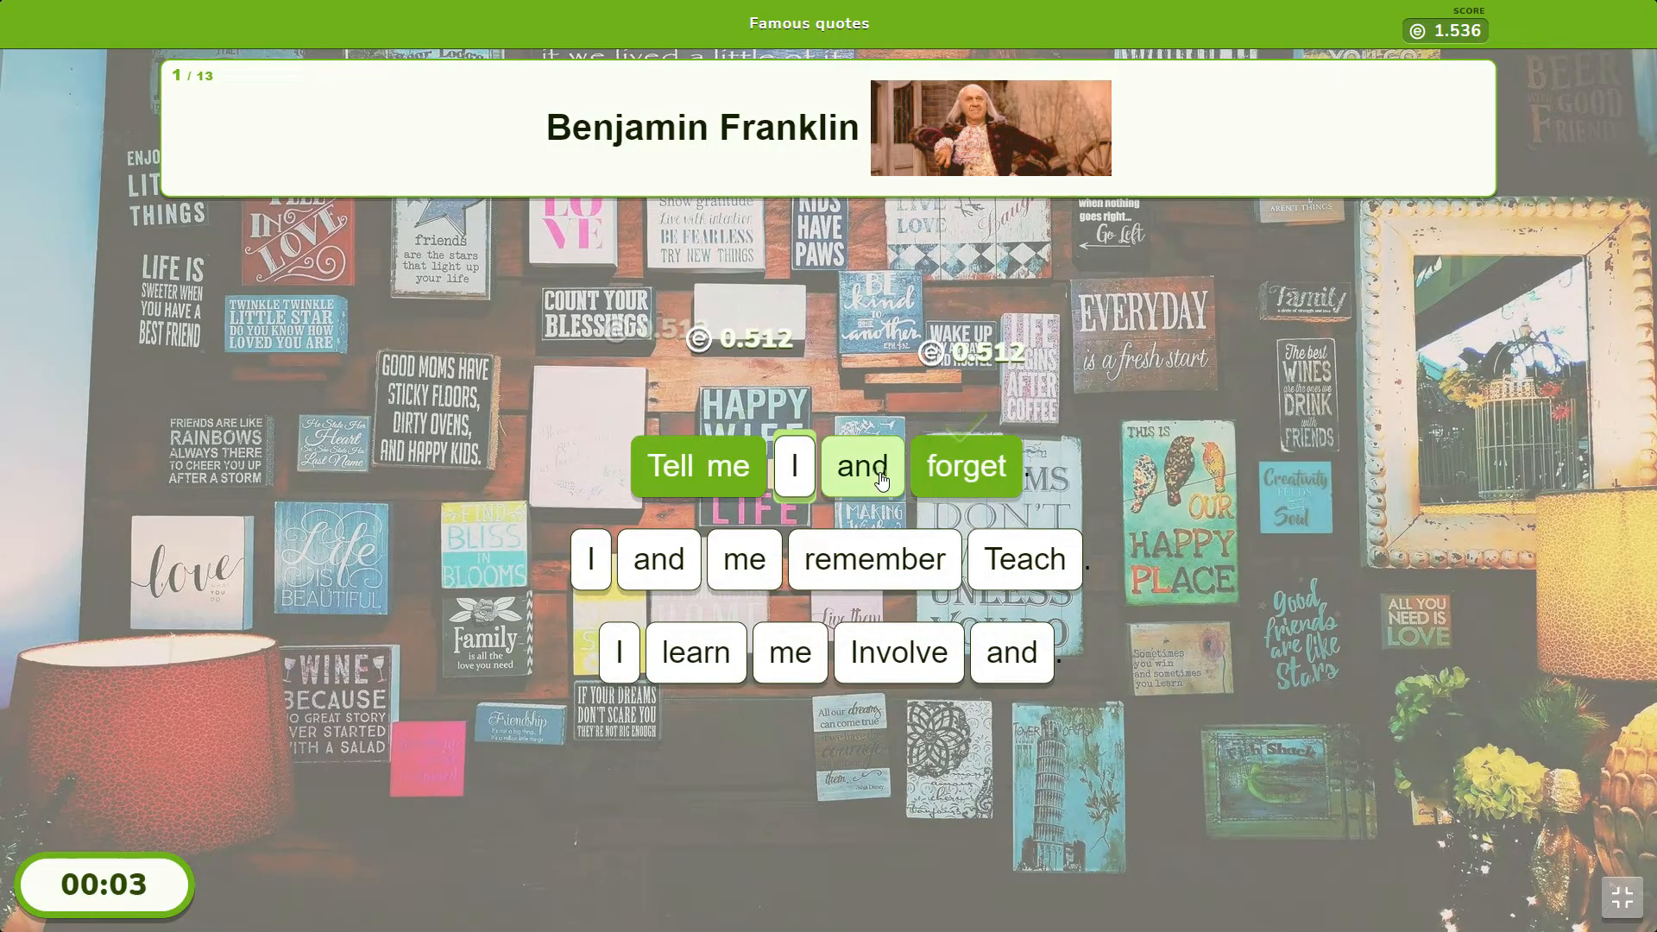
pyautogui.click(863, 466)
pyautogui.click(1023, 560)
pyautogui.click(777, 560)
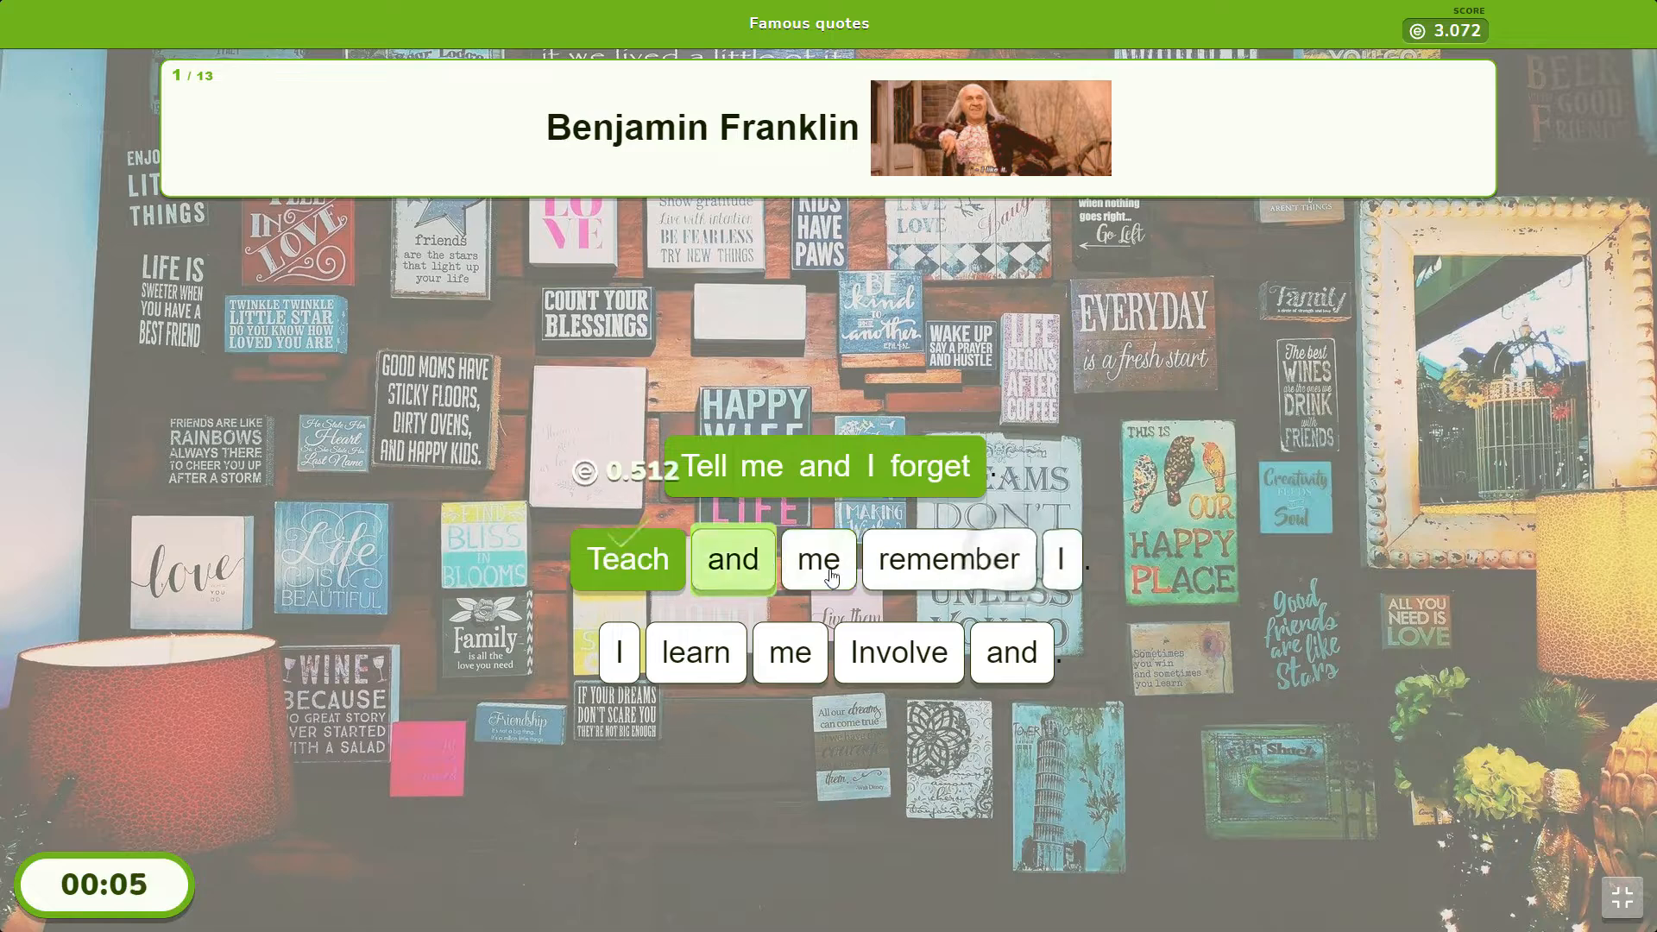
pyautogui.click(725, 560)
pyautogui.click(1039, 560)
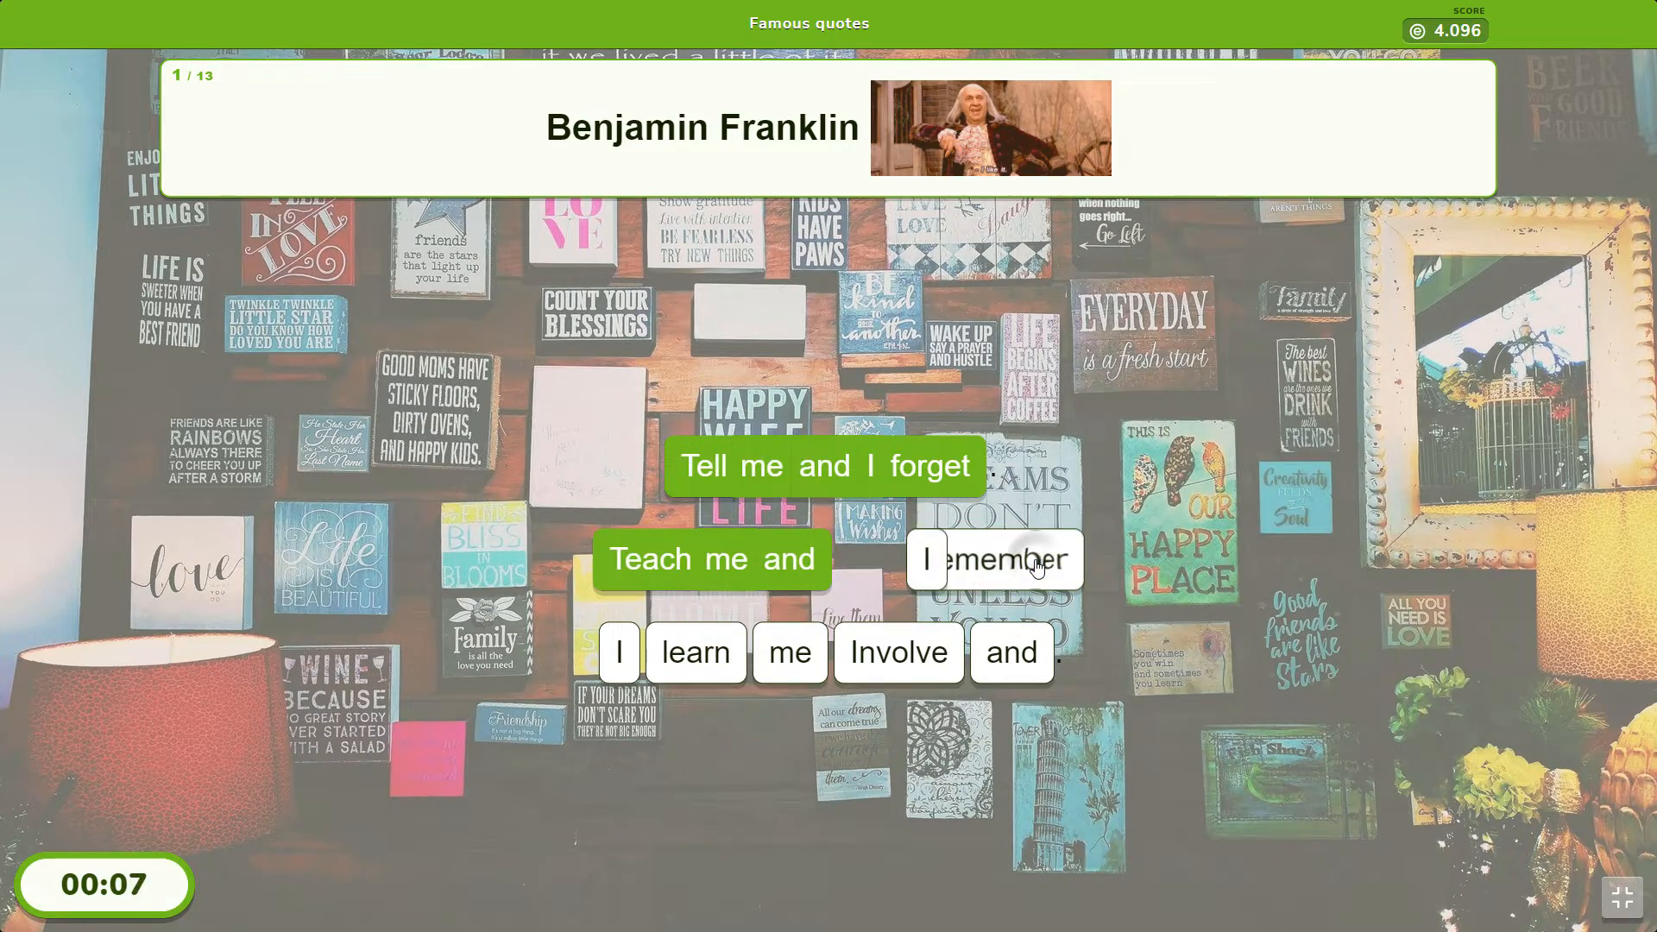
pyautogui.click(925, 560)
pyautogui.click(902, 660)
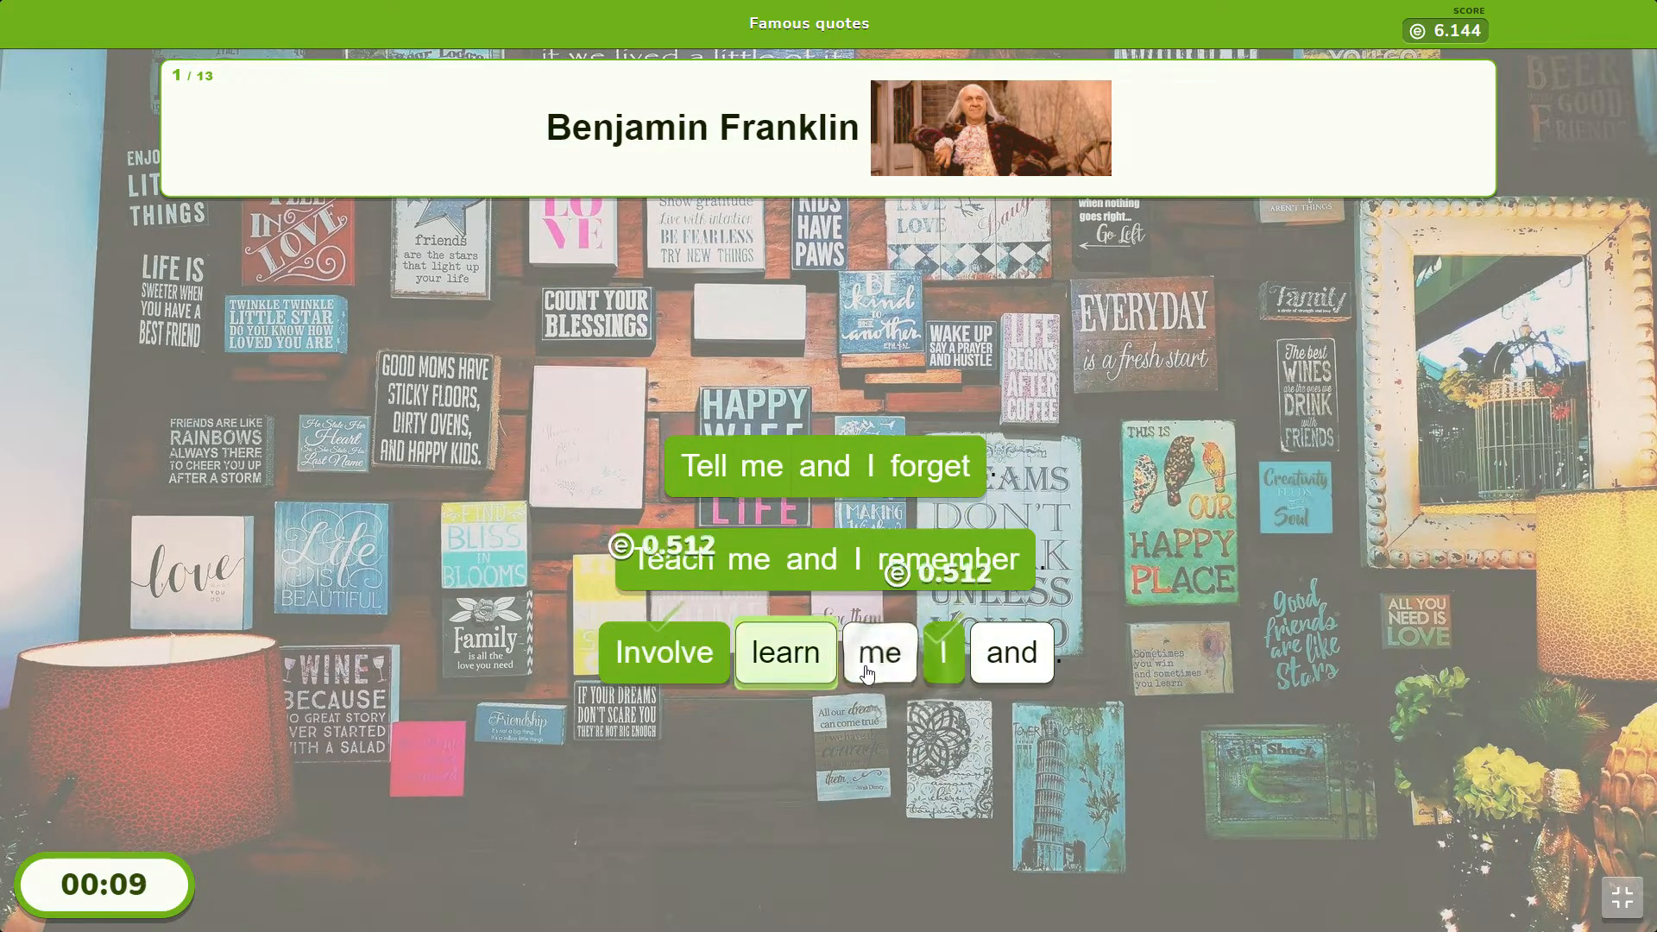
pyautogui.click(945, 652)
pyautogui.click(1016, 661)
pyautogui.click(854, 653)
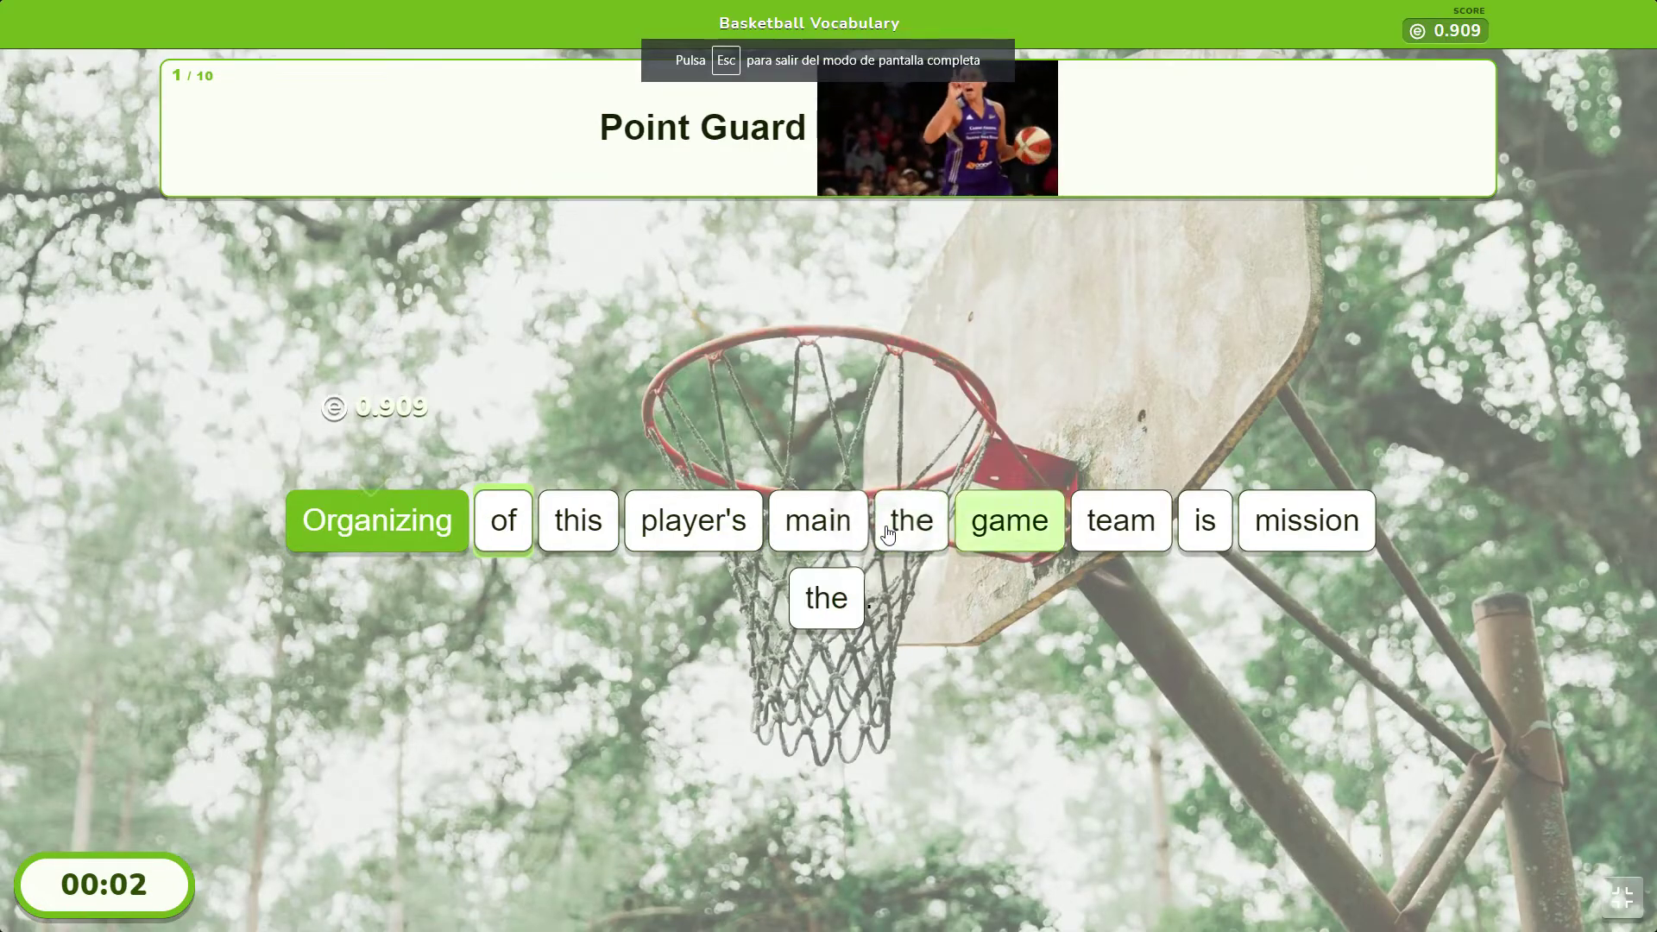
# Step: Order the Point Guard sentence and the Spanish question Dónde aprendió usted español
pyautogui.click(893, 521)
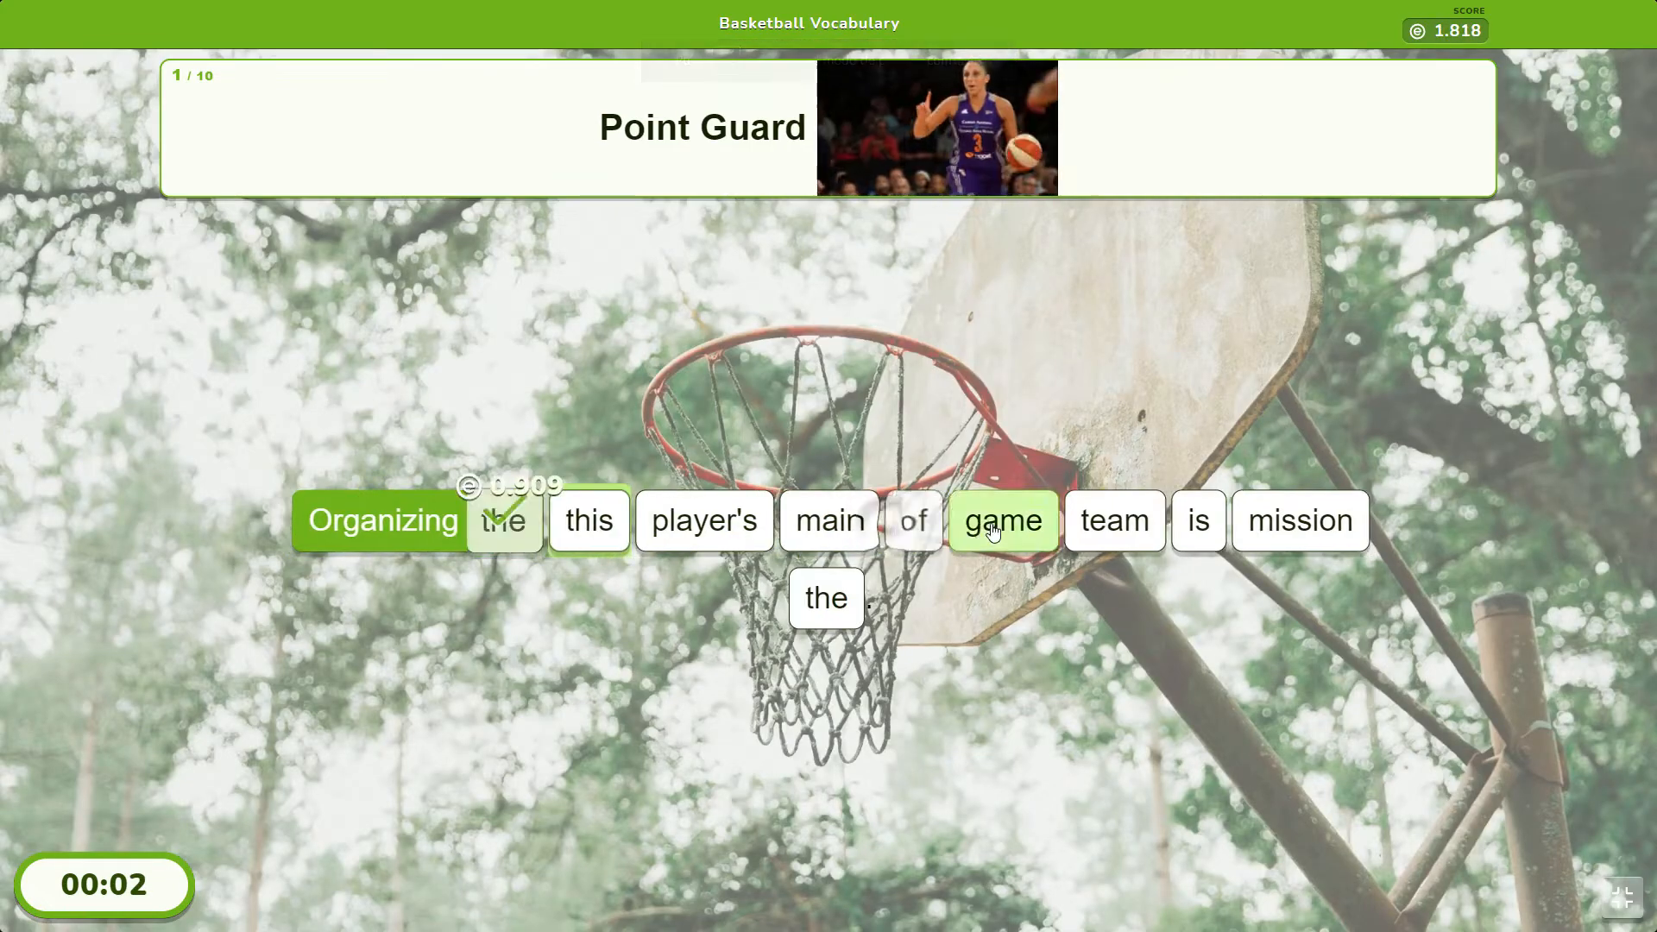
pyautogui.click(1004, 520)
pyautogui.click(929, 520)
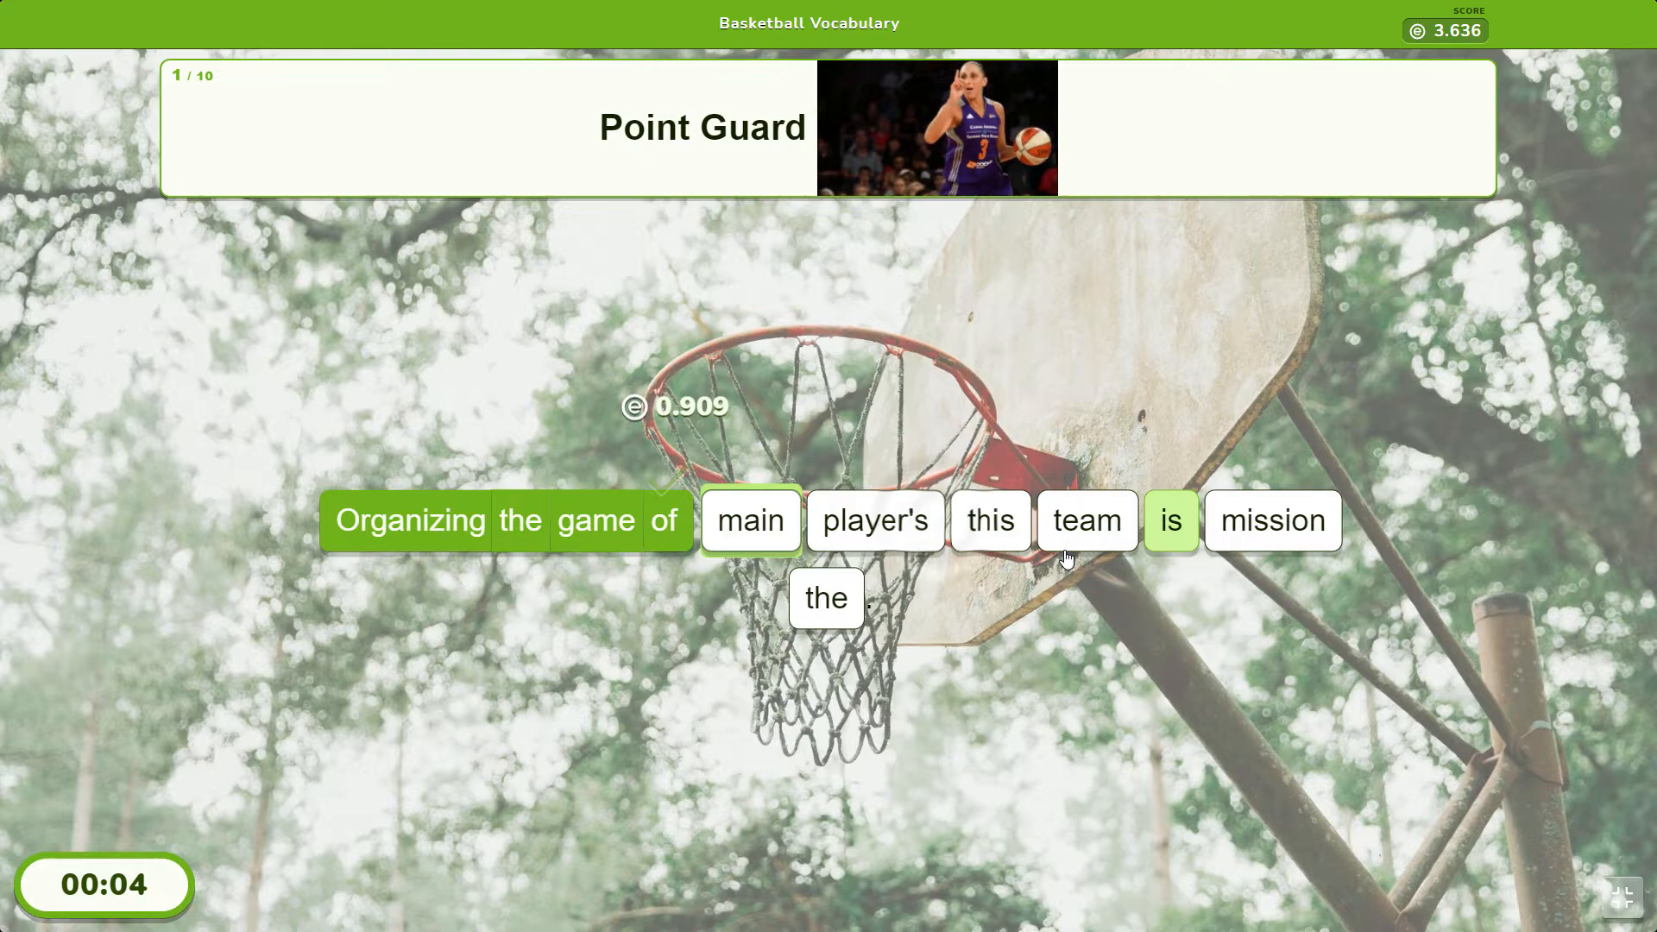
pyautogui.click(827, 598)
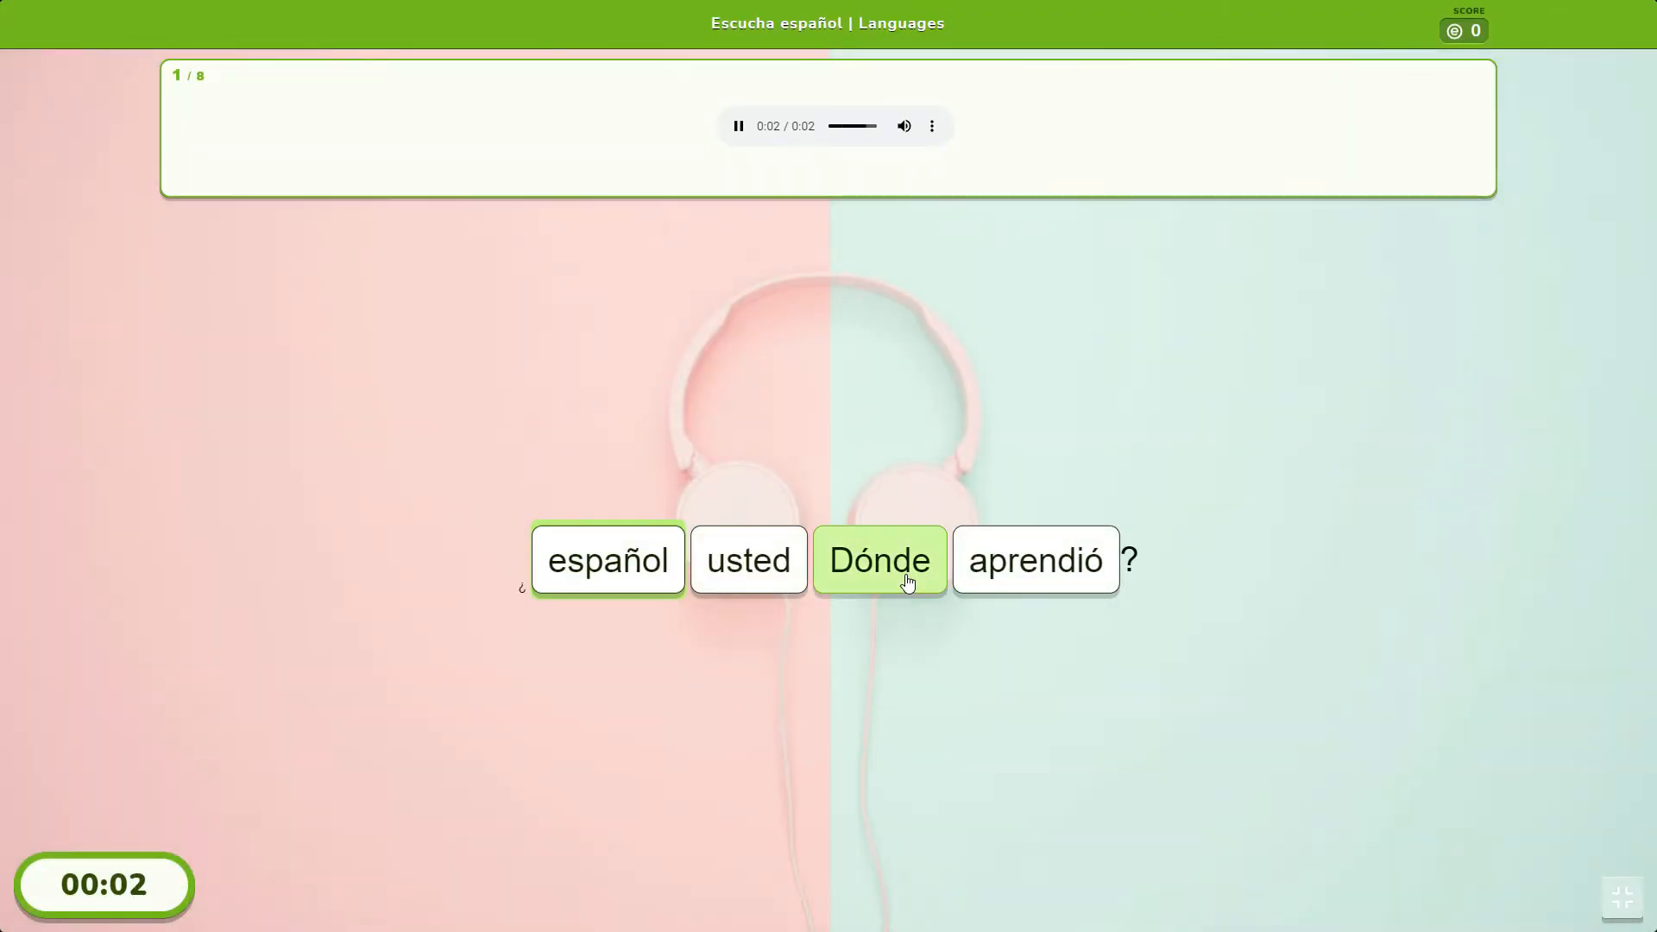
pyautogui.click(879, 560)
pyautogui.click(1037, 561)
pyautogui.click(1048, 561)
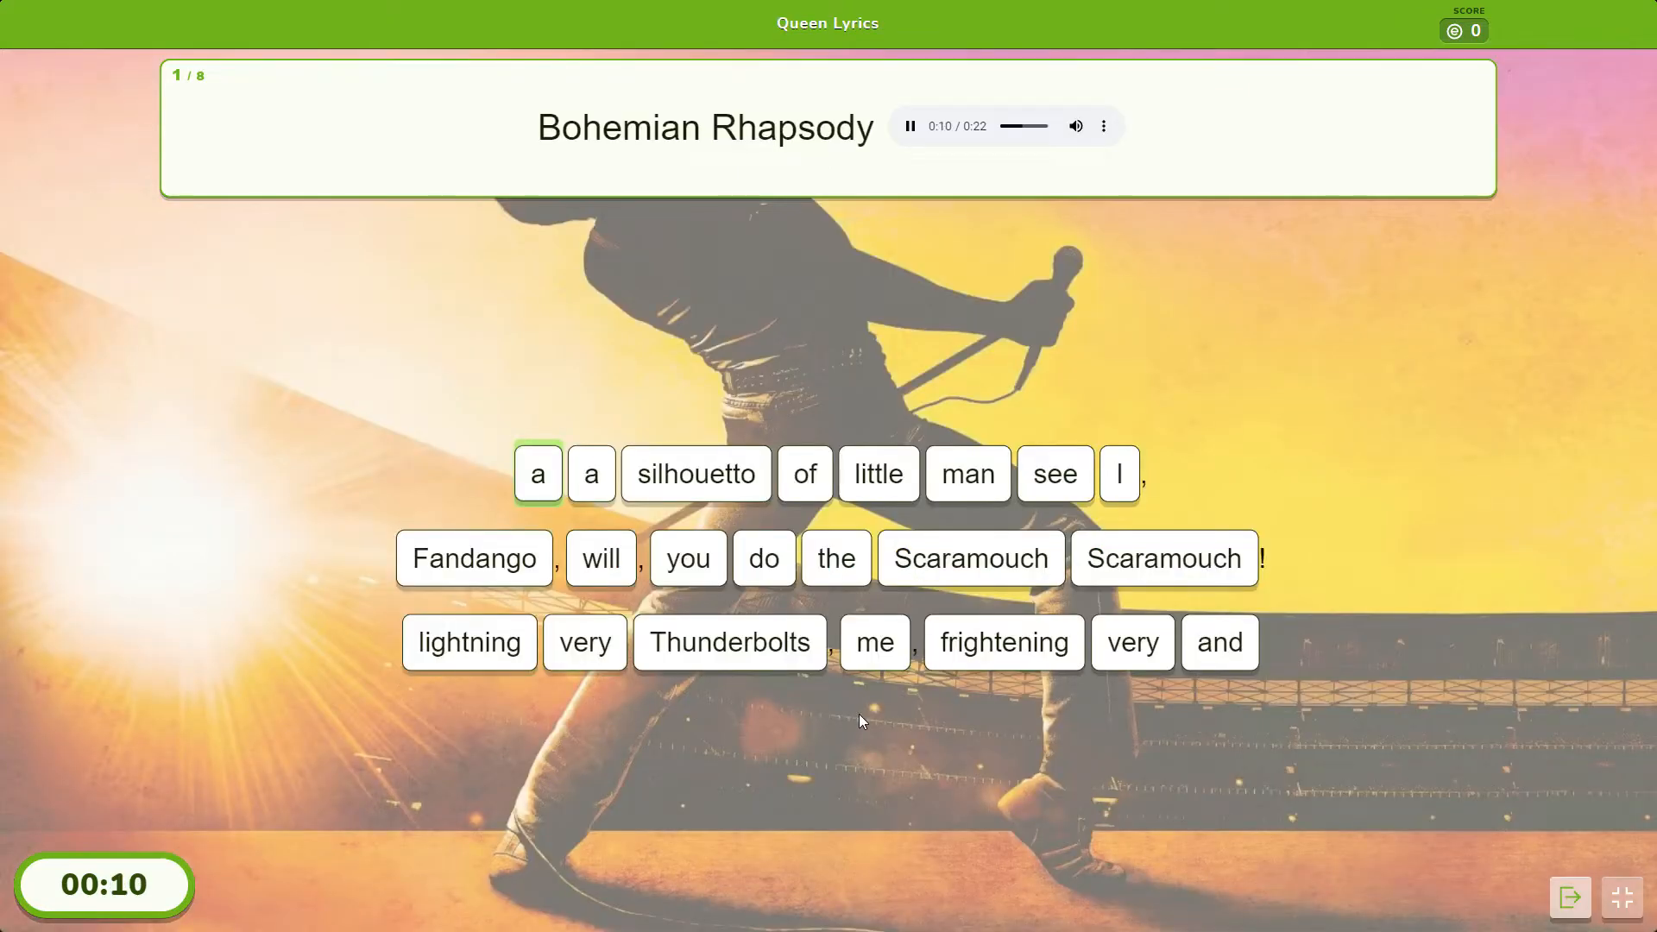
# Step: Arrange the lyric I see a little silhouetto of a man
pyautogui.click(1119, 473)
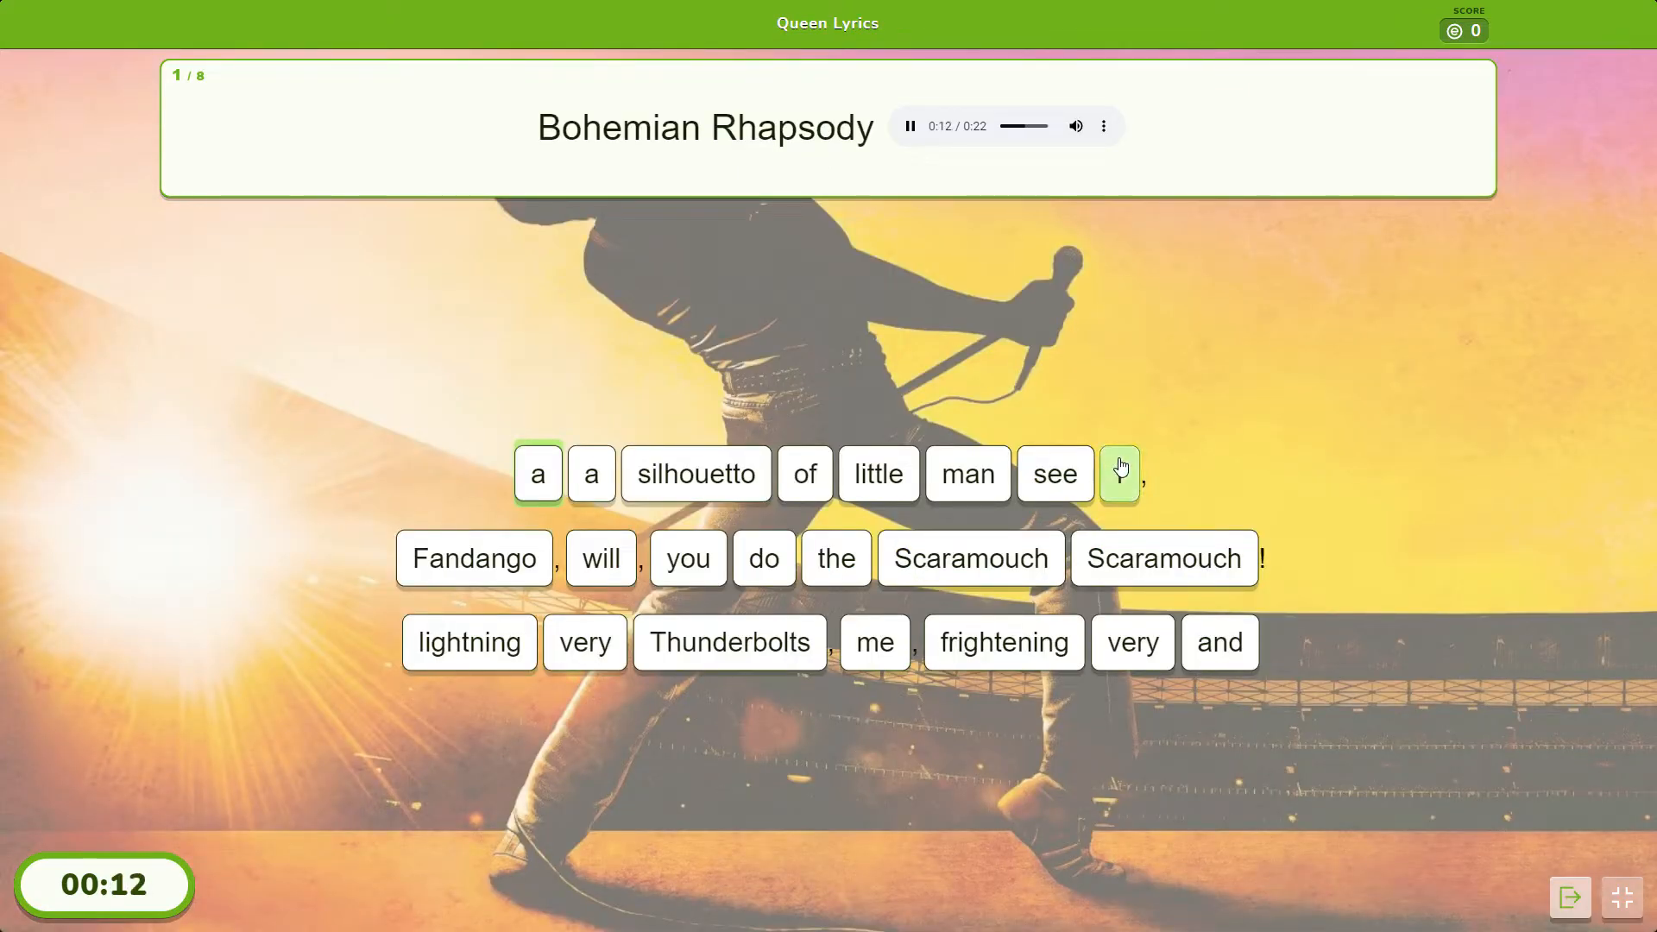
pyautogui.click(1048, 478)
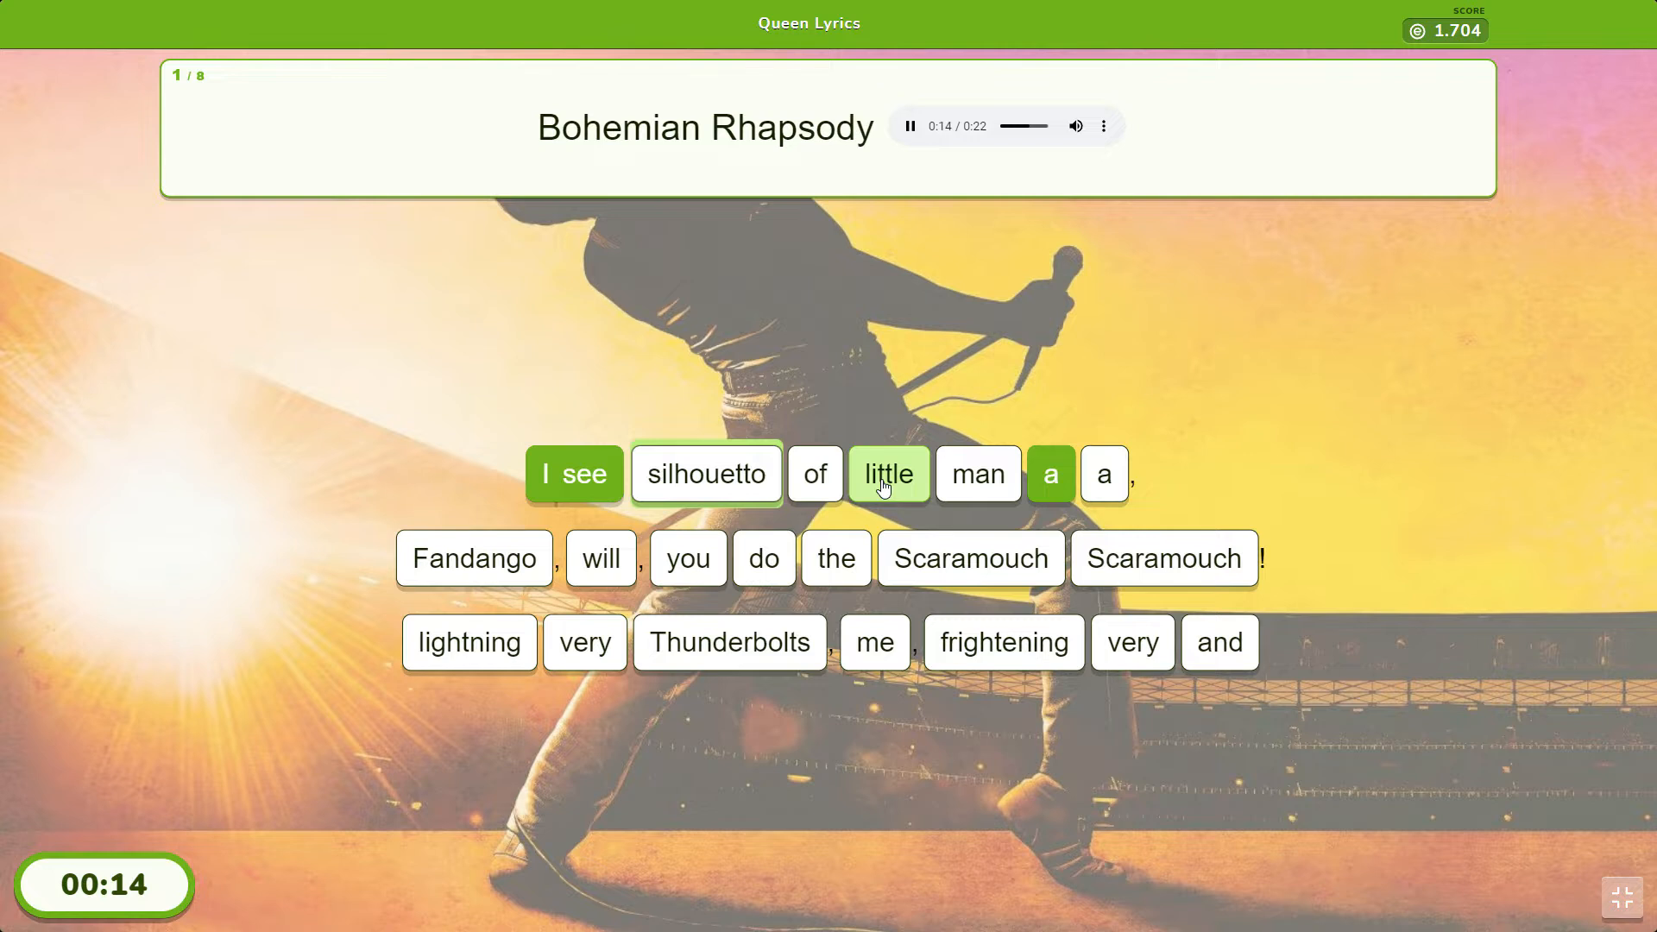
pyautogui.click(1113, 474)
pyautogui.click(779, 474)
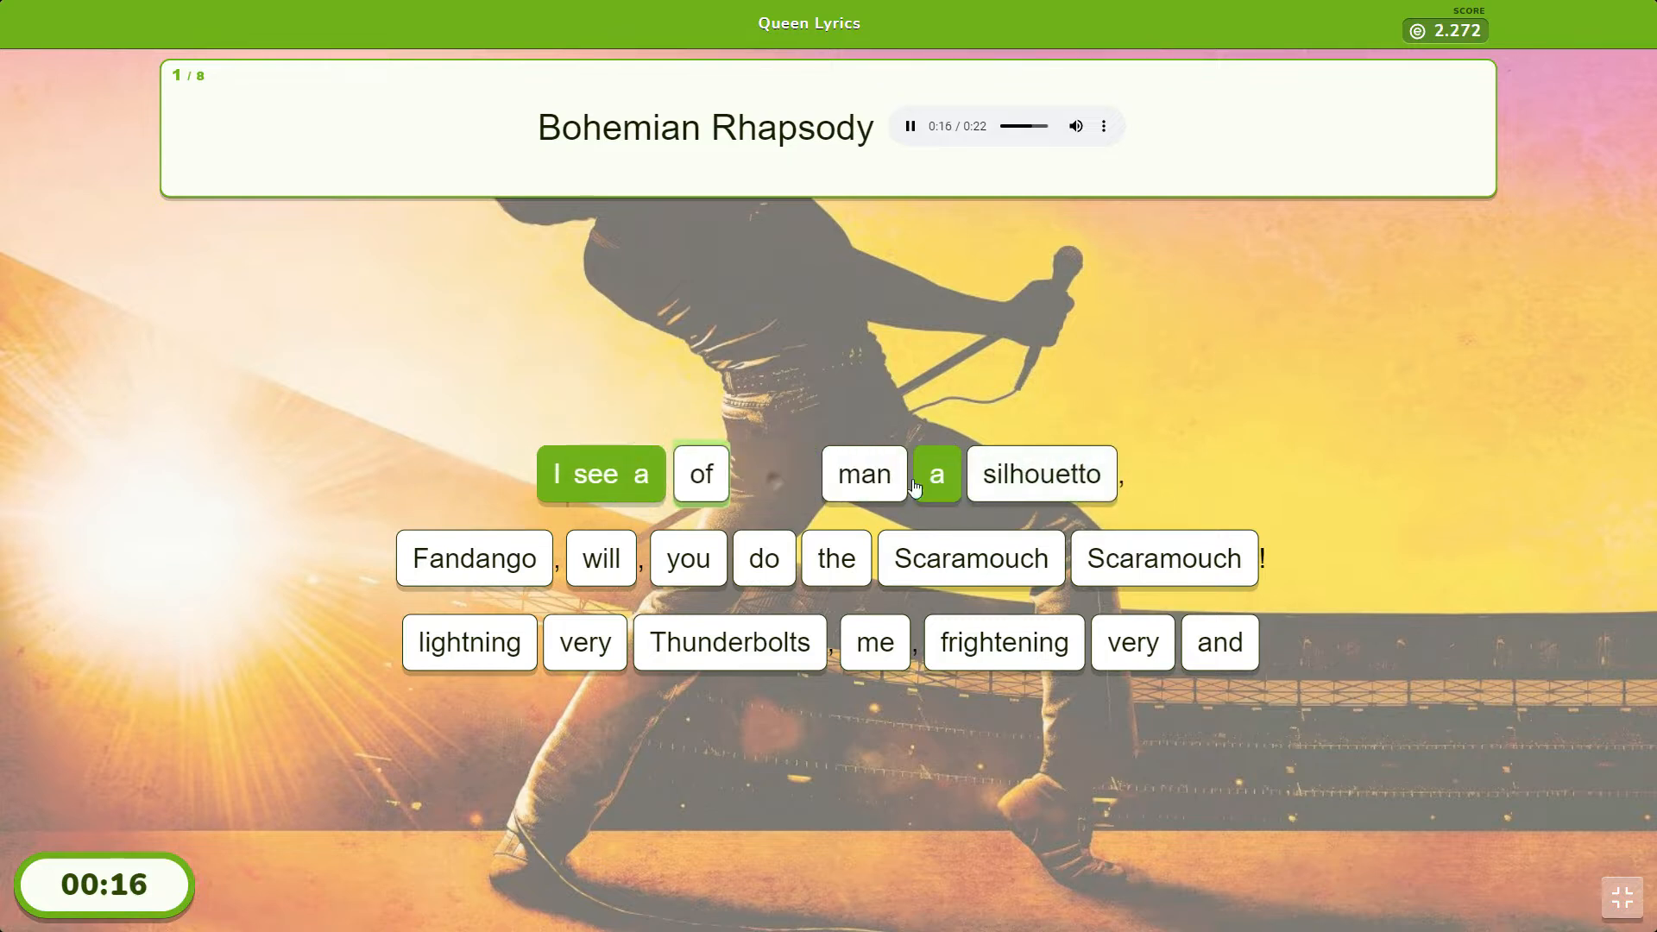
pyautogui.click(1035, 471)
pyautogui.click(998, 477)
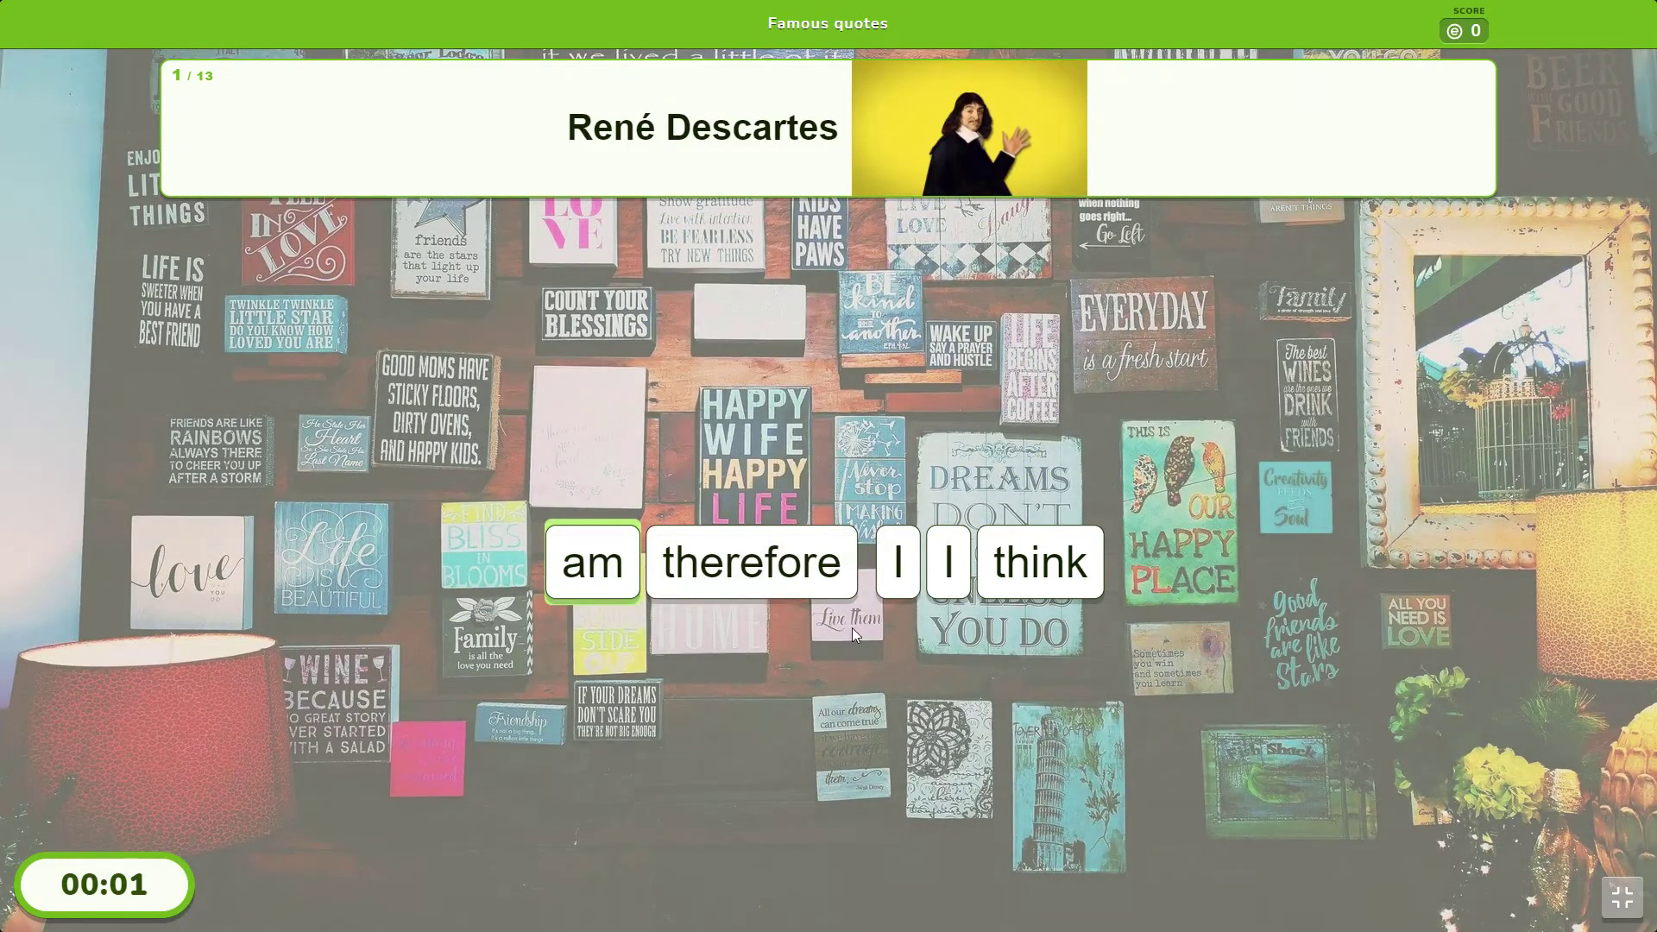
# Step: Solve the quotes I think, therefore I am and I know that I know nothing
pyautogui.click(899, 563)
pyautogui.click(1039, 561)
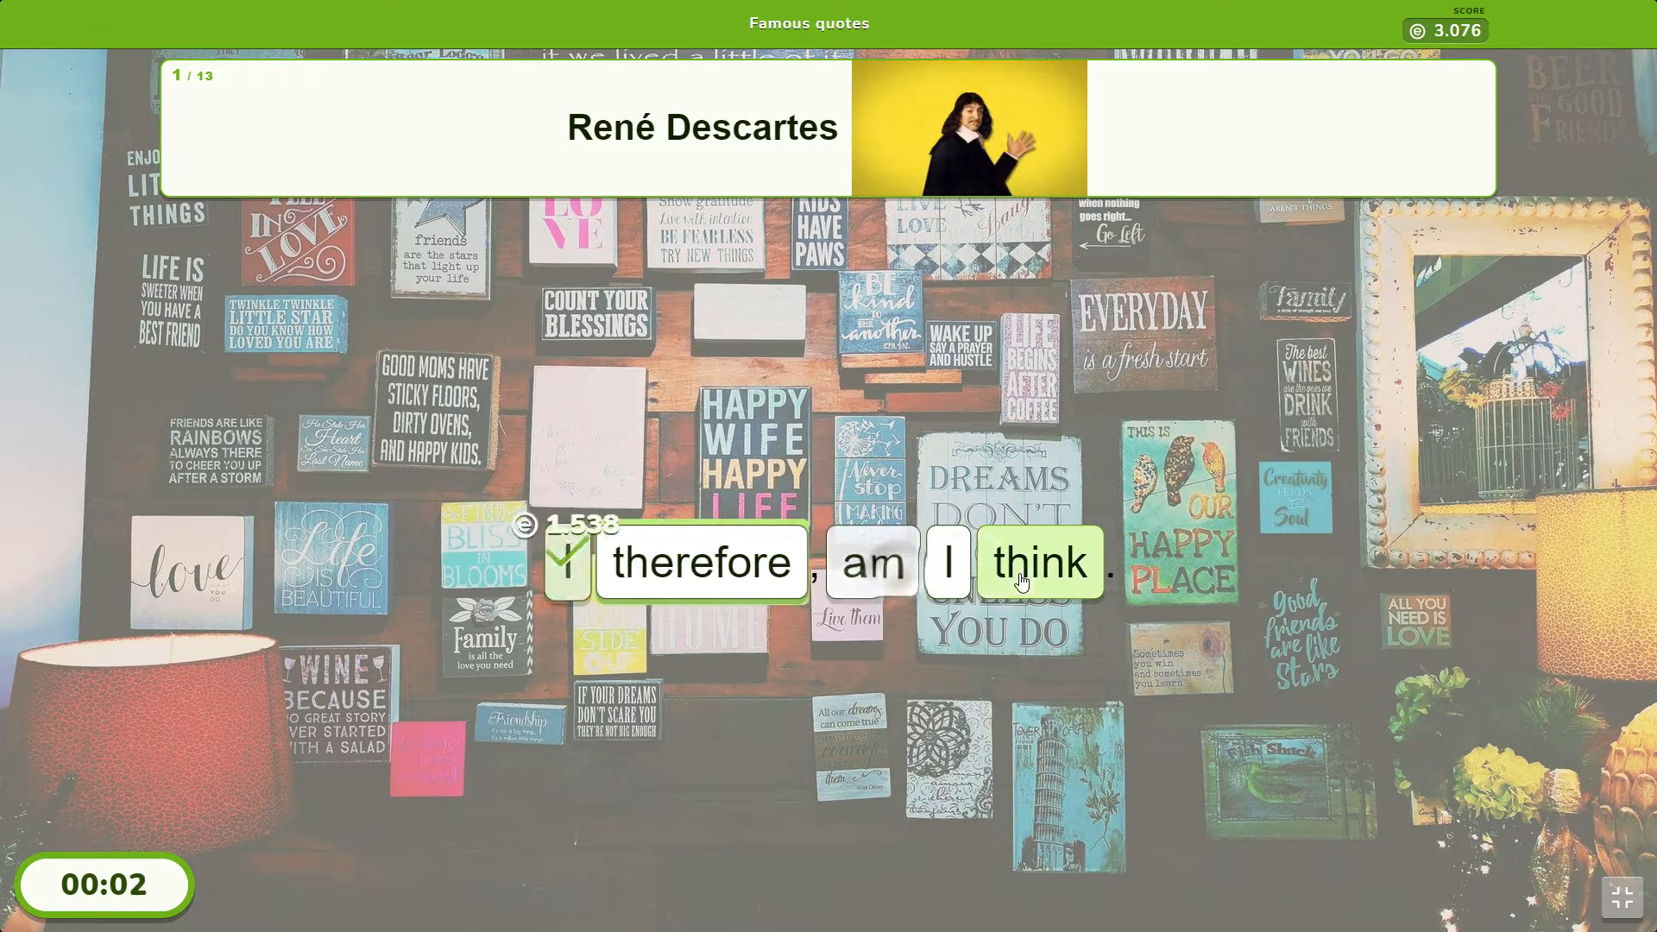
pyautogui.click(948, 562)
pyautogui.click(984, 562)
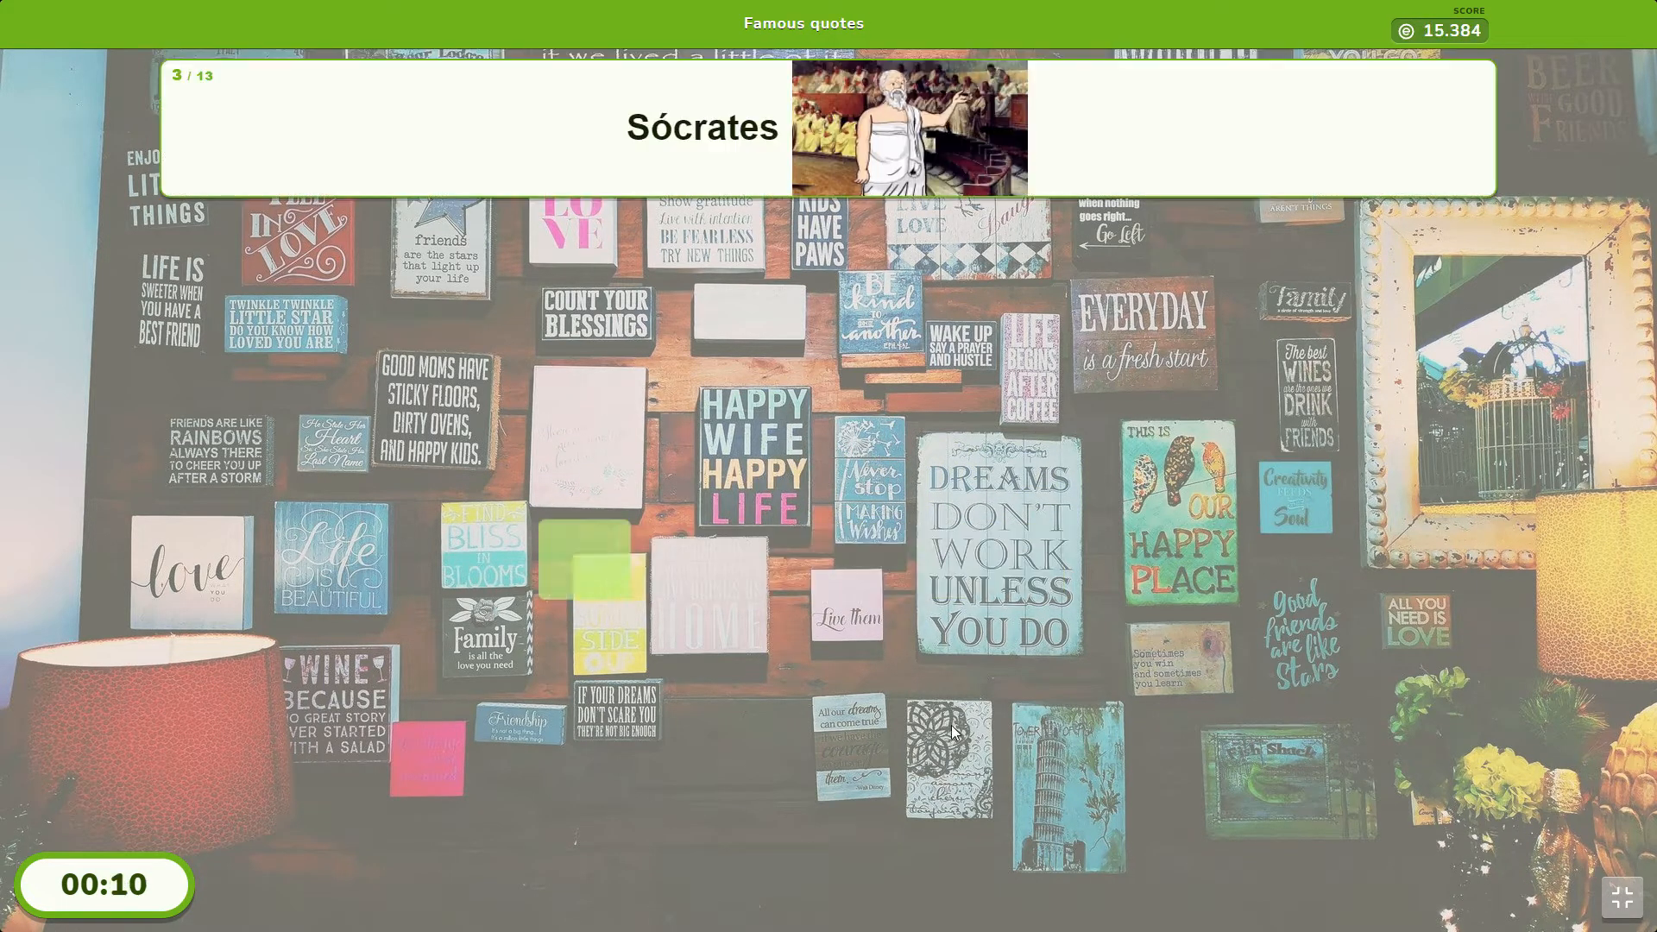
pyautogui.click(656, 561)
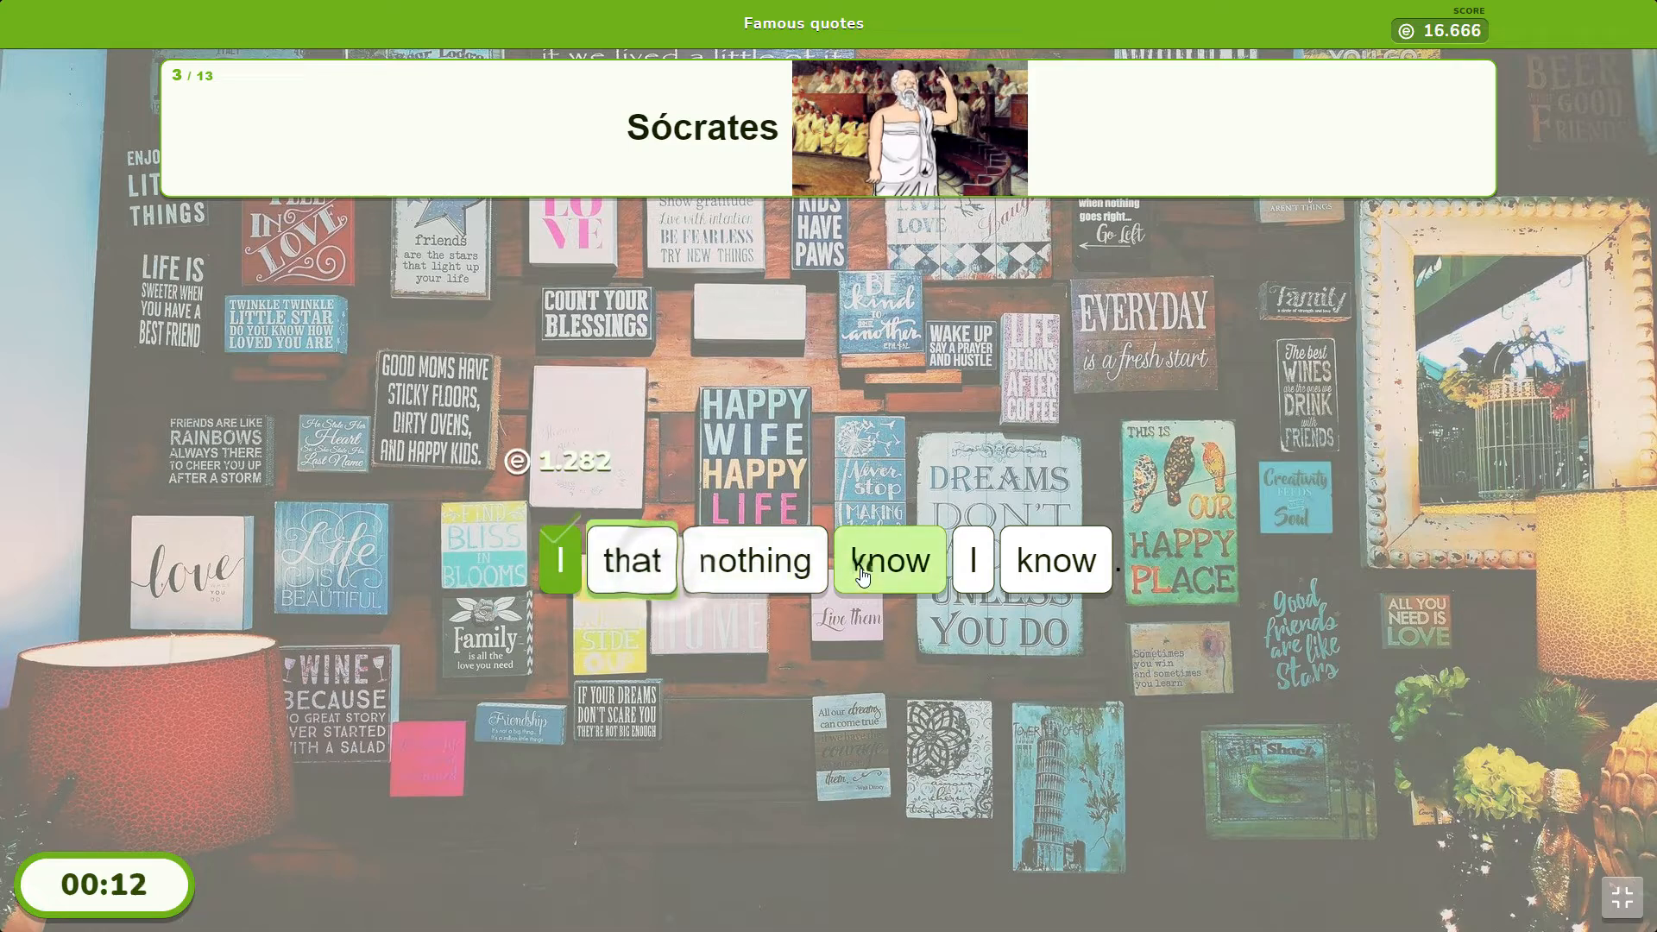
pyautogui.click(889, 561)
pyautogui.click(904, 573)
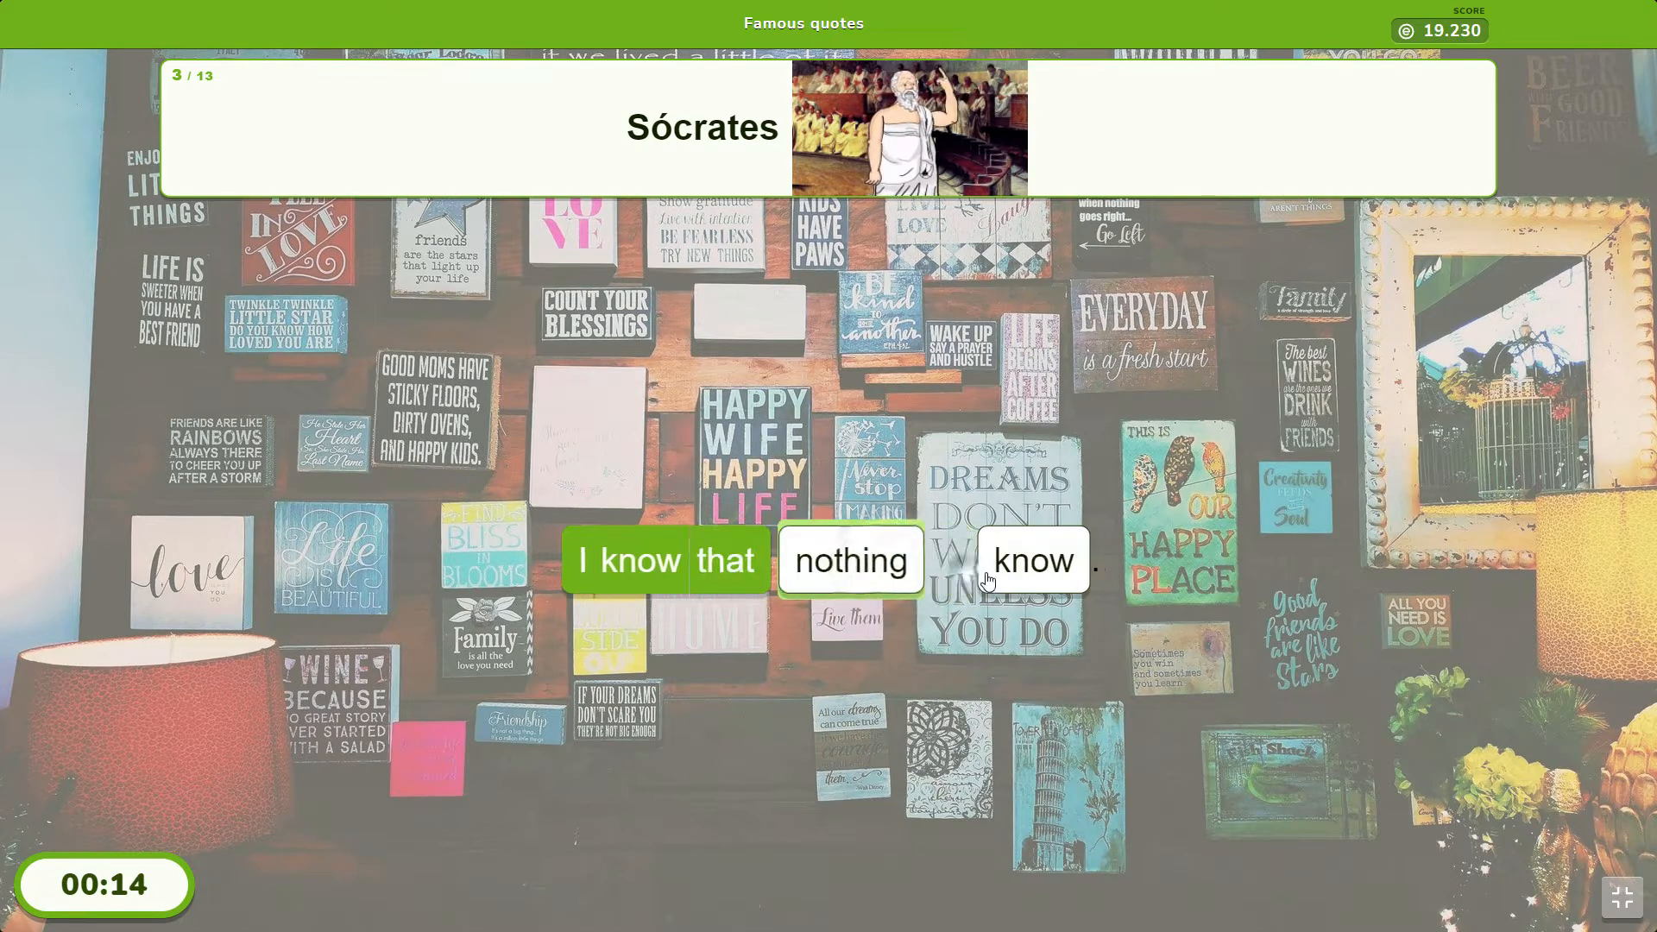
pyautogui.click(972, 557)
pyautogui.click(1024, 558)
pyautogui.click(894, 558)
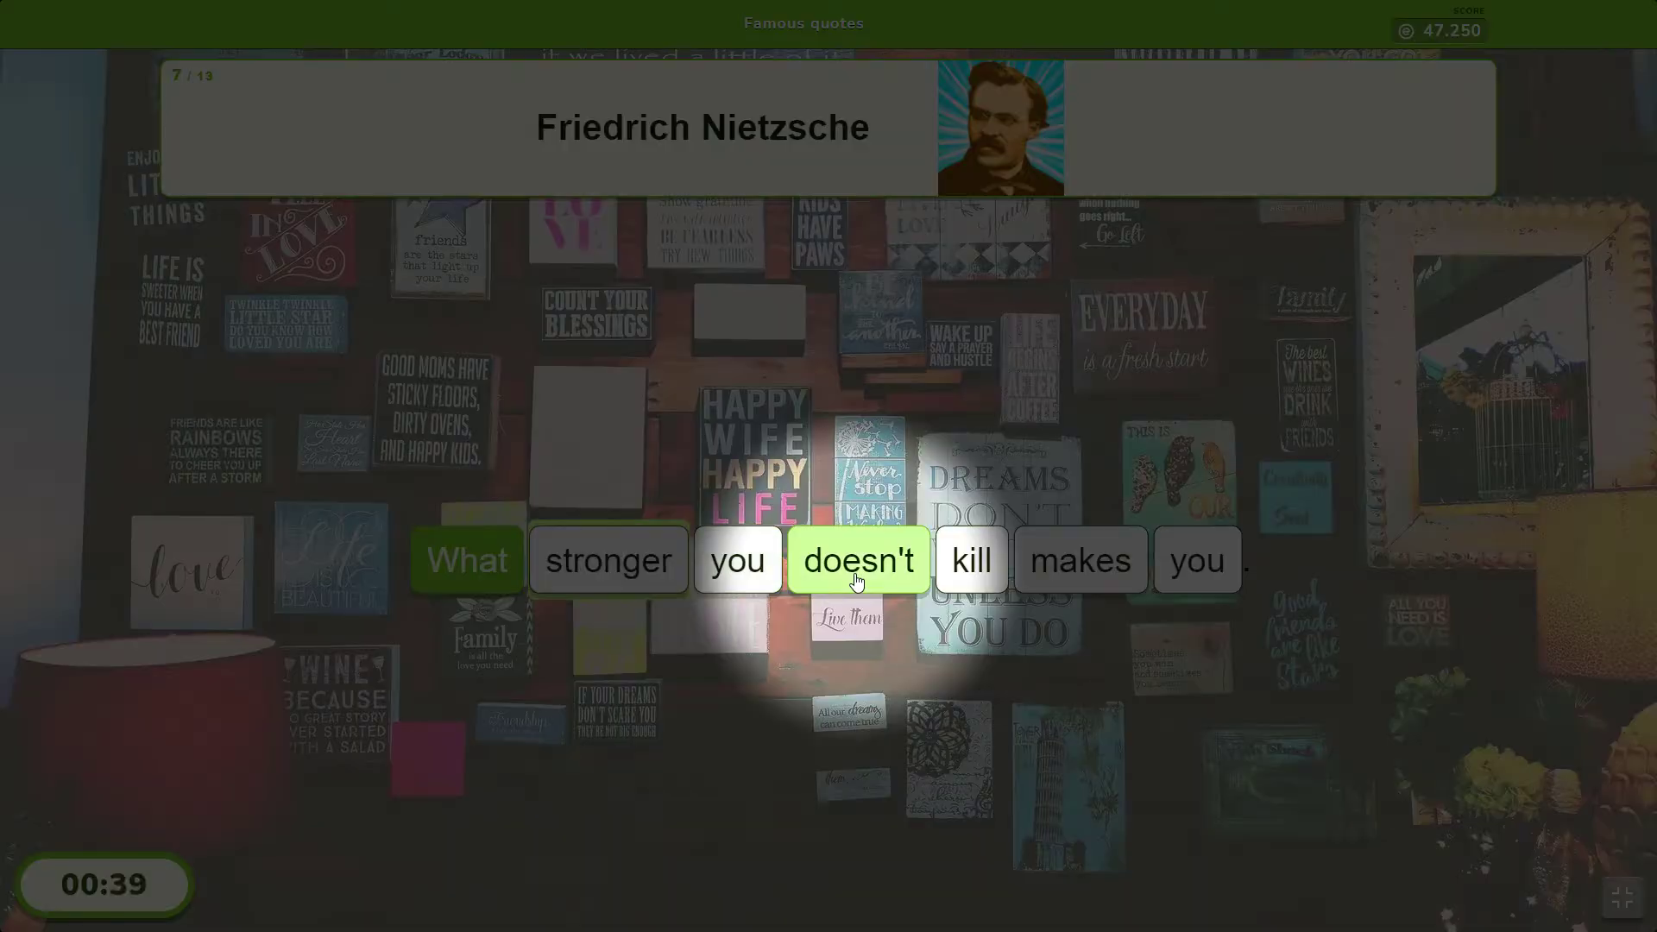
# Step: Solve What doesn't kill you makes you stronger and begin the Mandela quote with Education
pyautogui.click(855, 570)
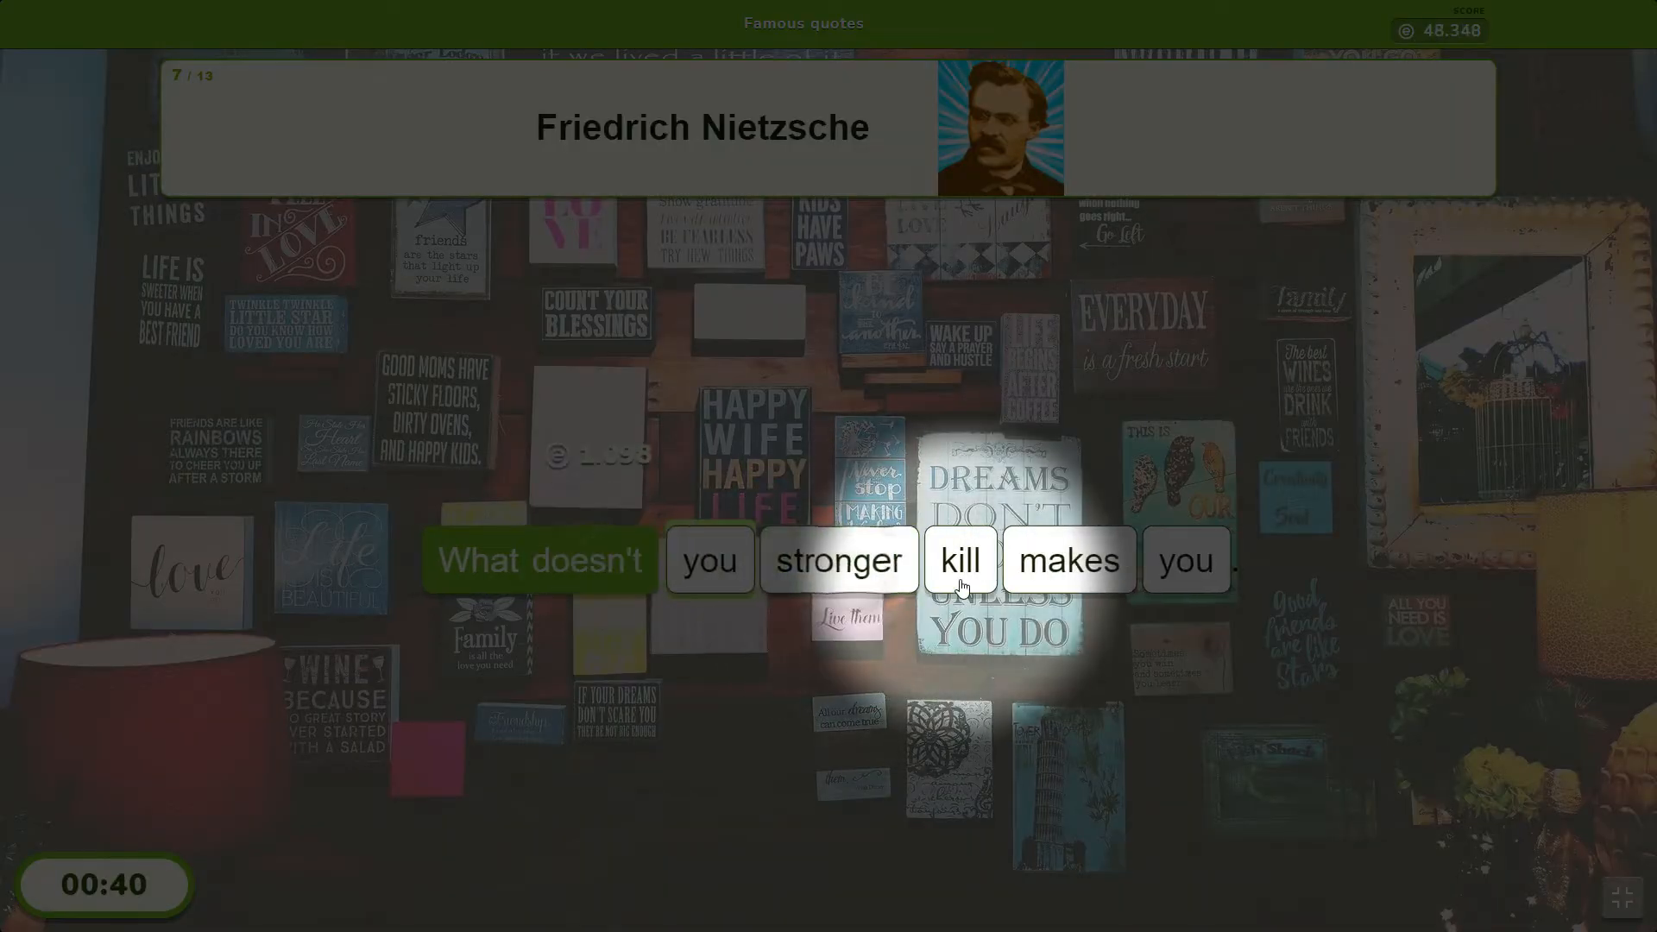
pyautogui.moveTo(964, 561)
pyautogui.mouseDown()
pyautogui.moveTo(850, 534)
pyautogui.moveTo(705, 561)
pyautogui.mouseUp()
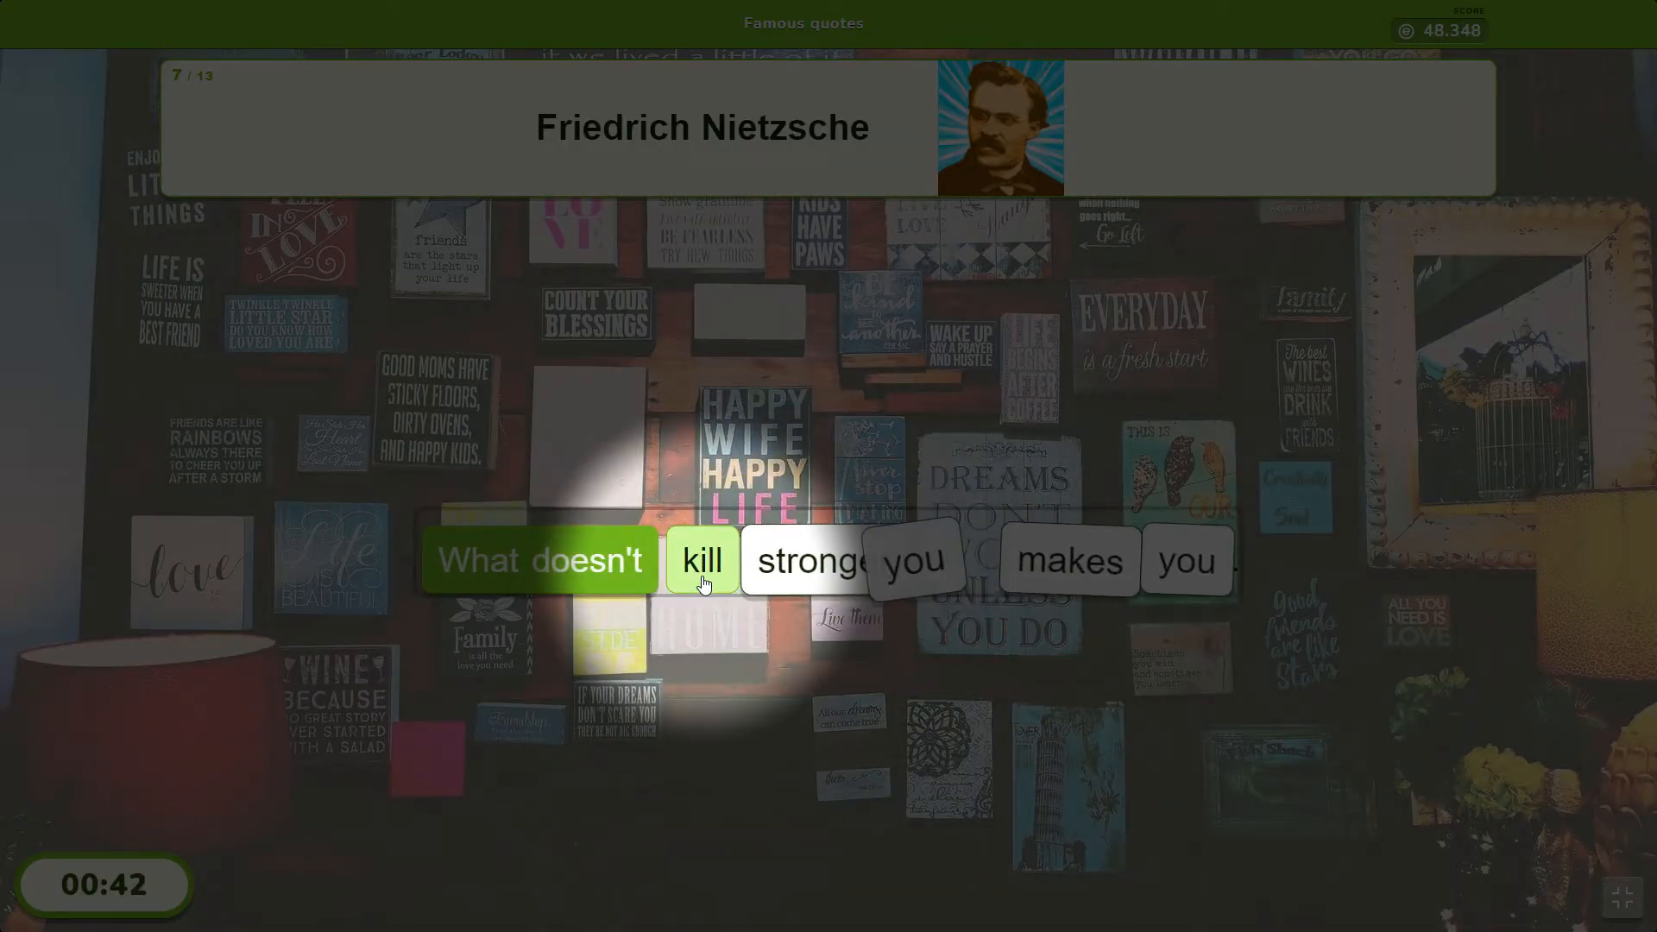
pyautogui.click(906, 560)
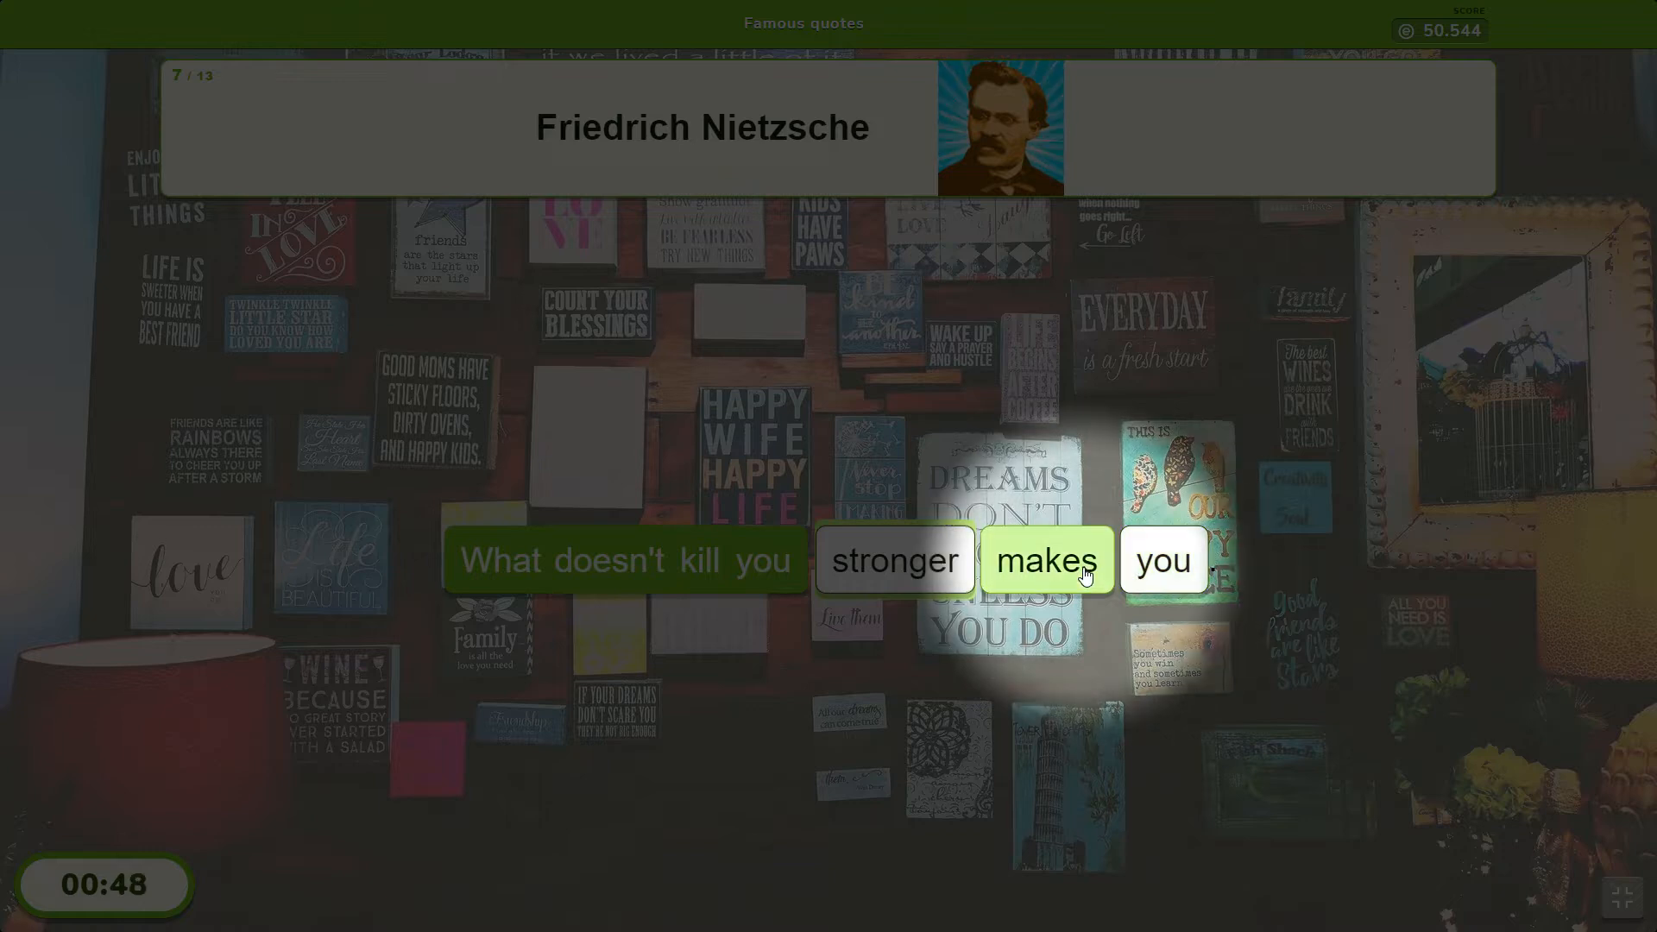
pyautogui.click(1085, 578)
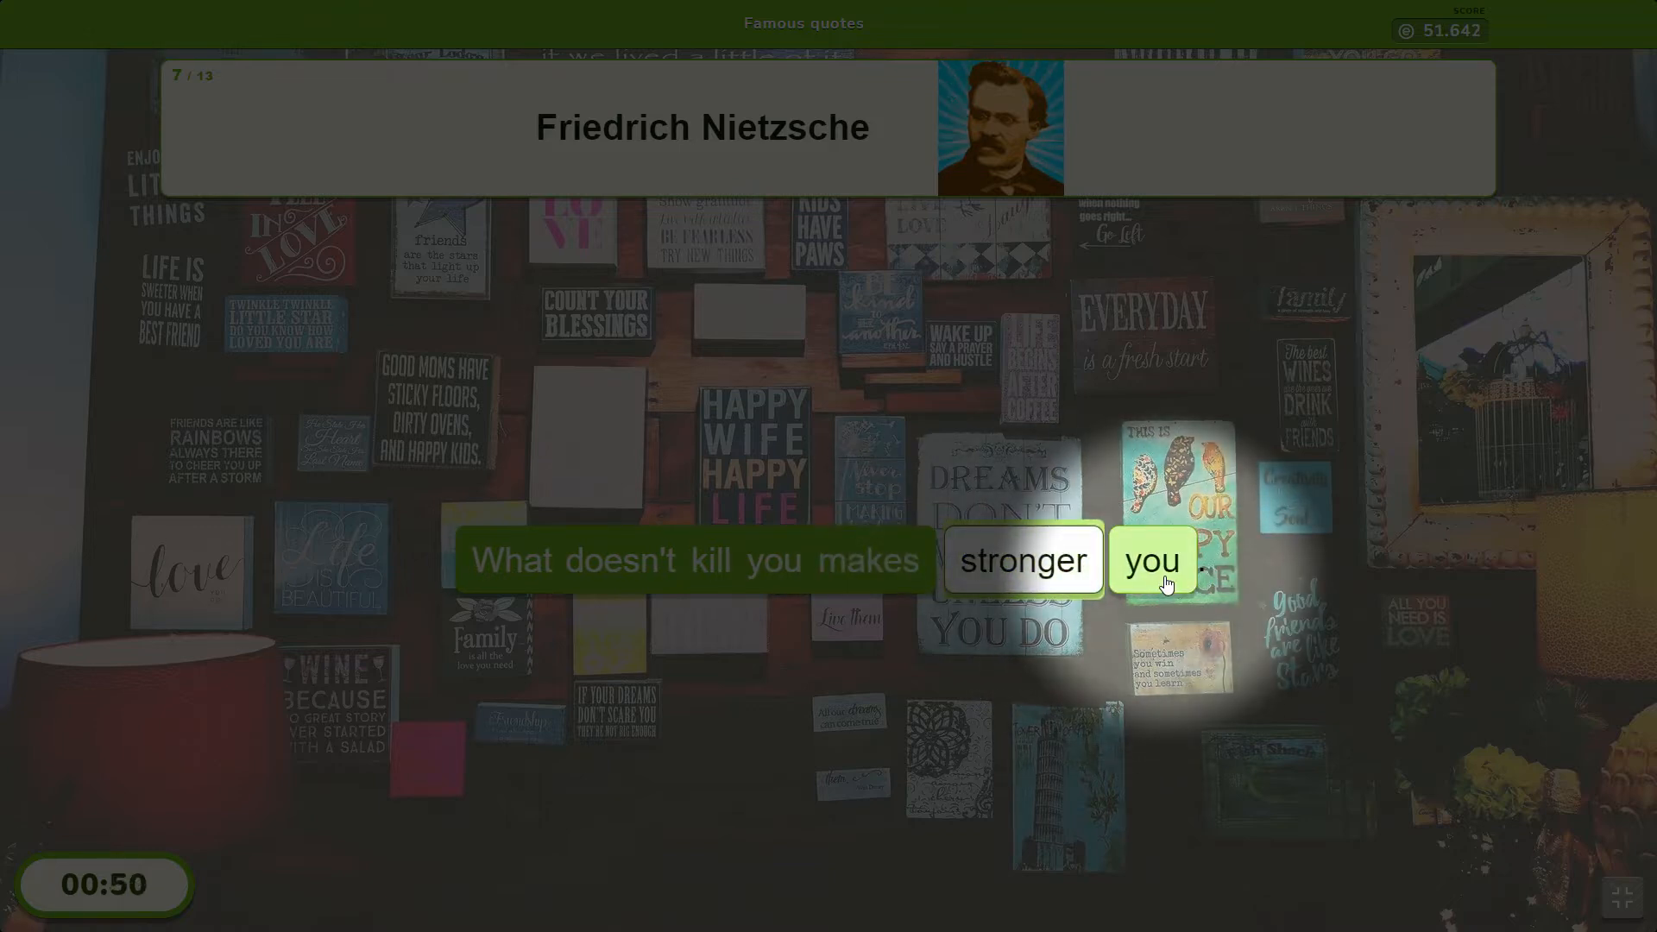
pyautogui.moveTo(1167, 584); pyautogui.dragTo(986, 569)
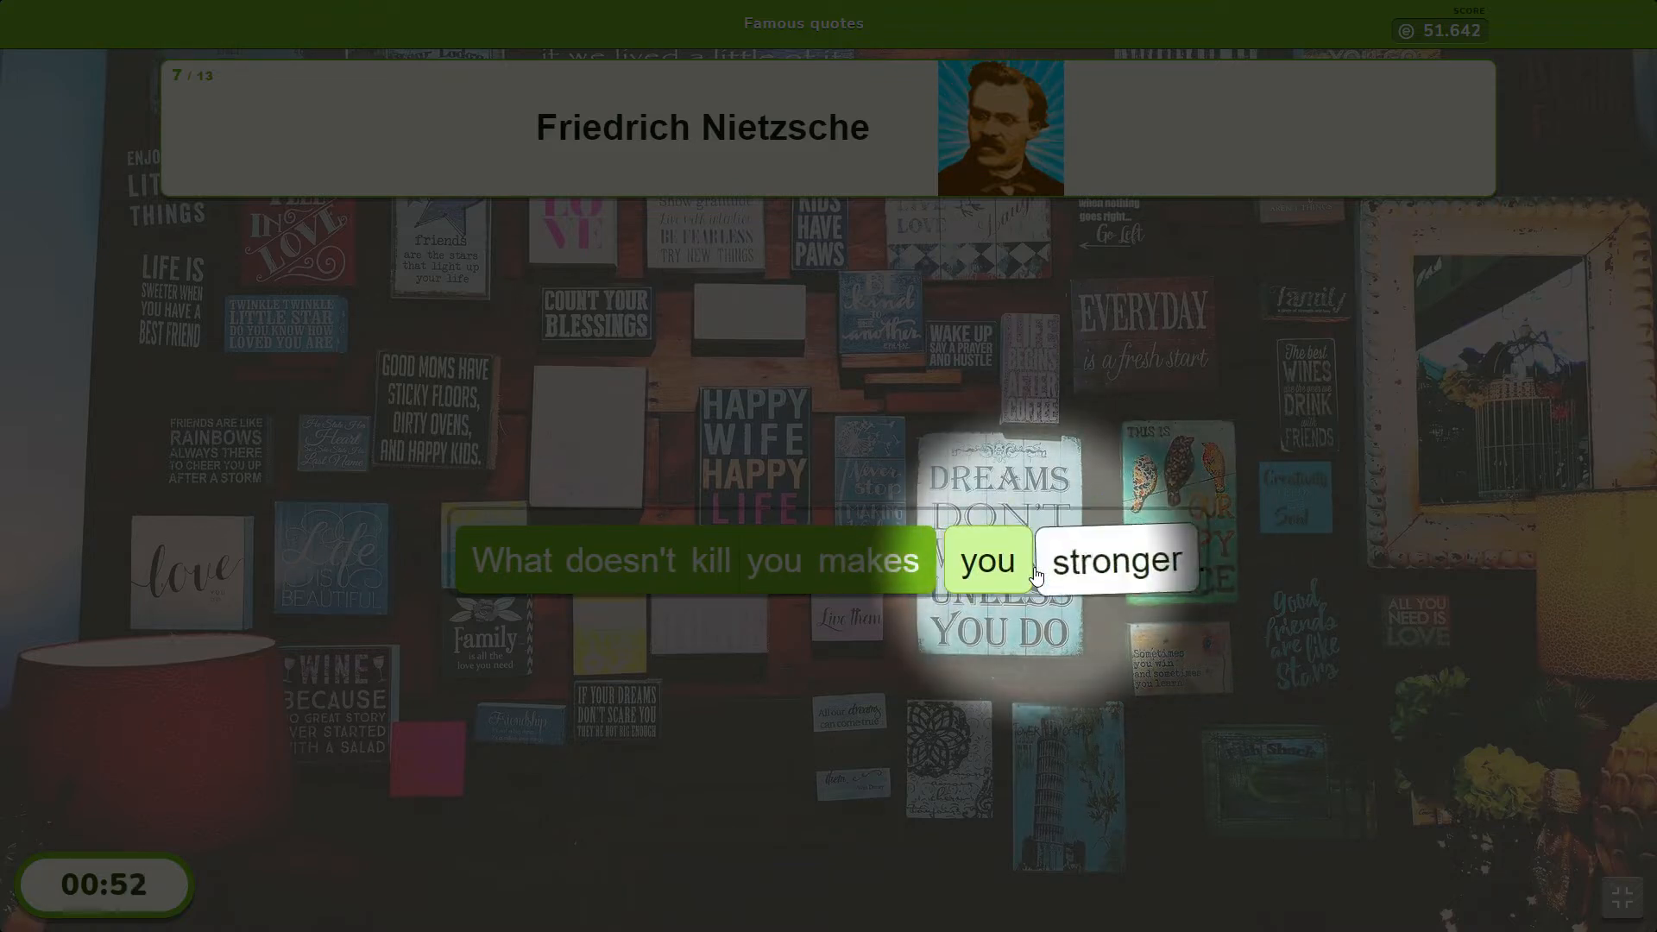
pyautogui.click(987, 561)
pyautogui.click(1118, 561)
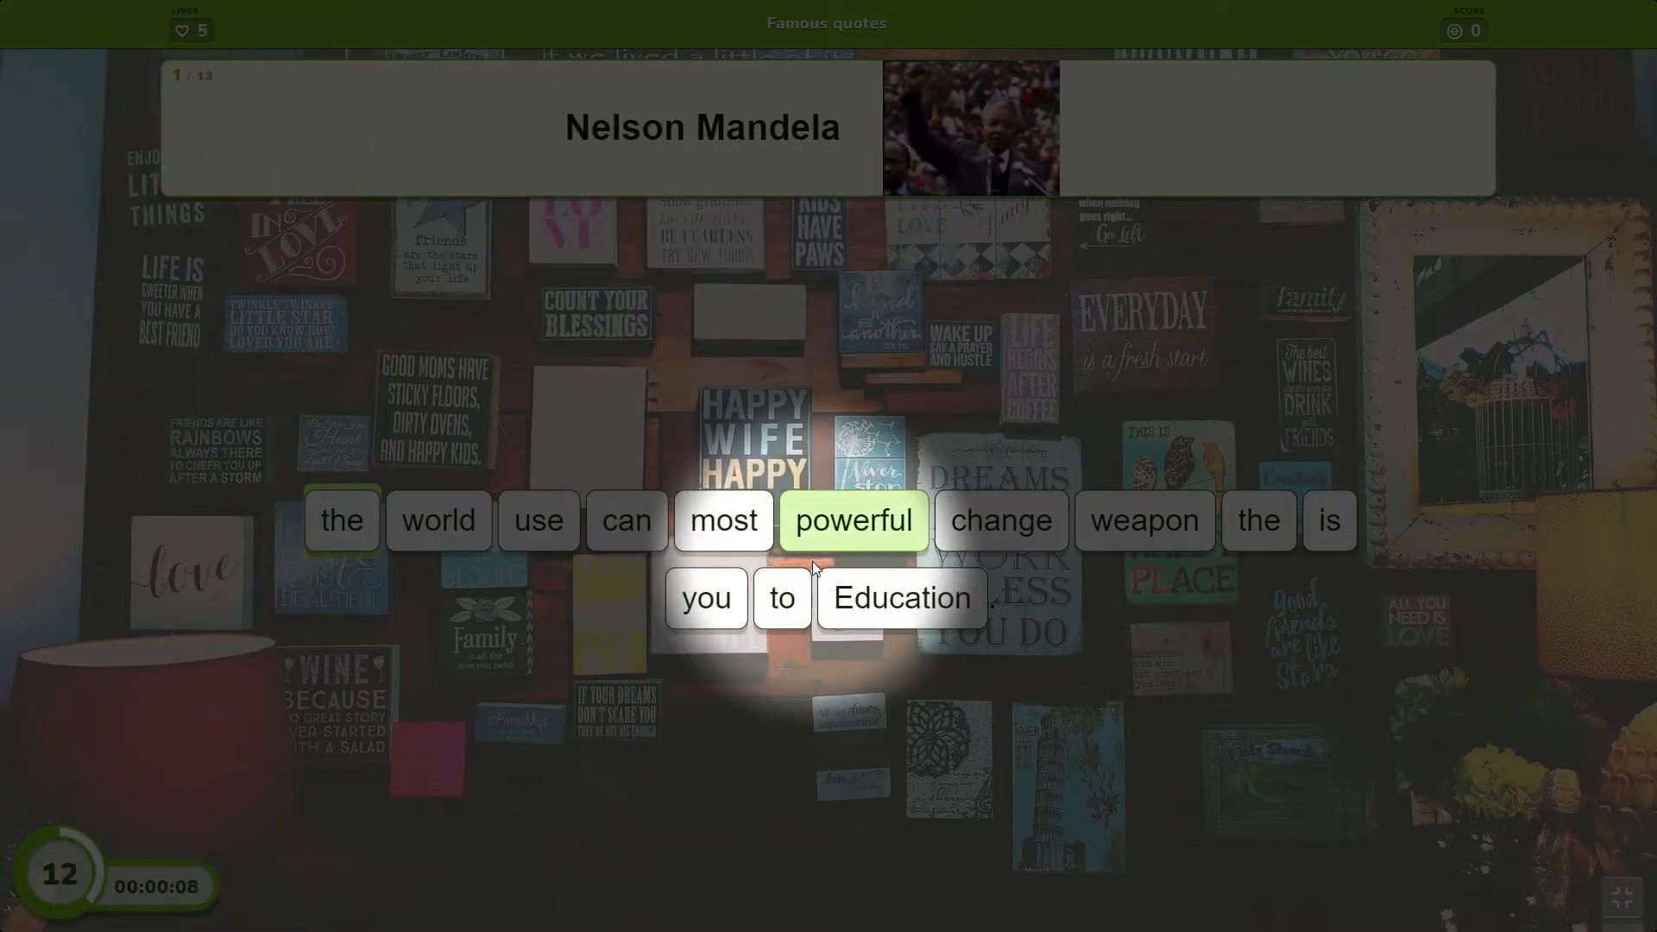
pyautogui.click(902, 597)
pyautogui.click(570, 521)
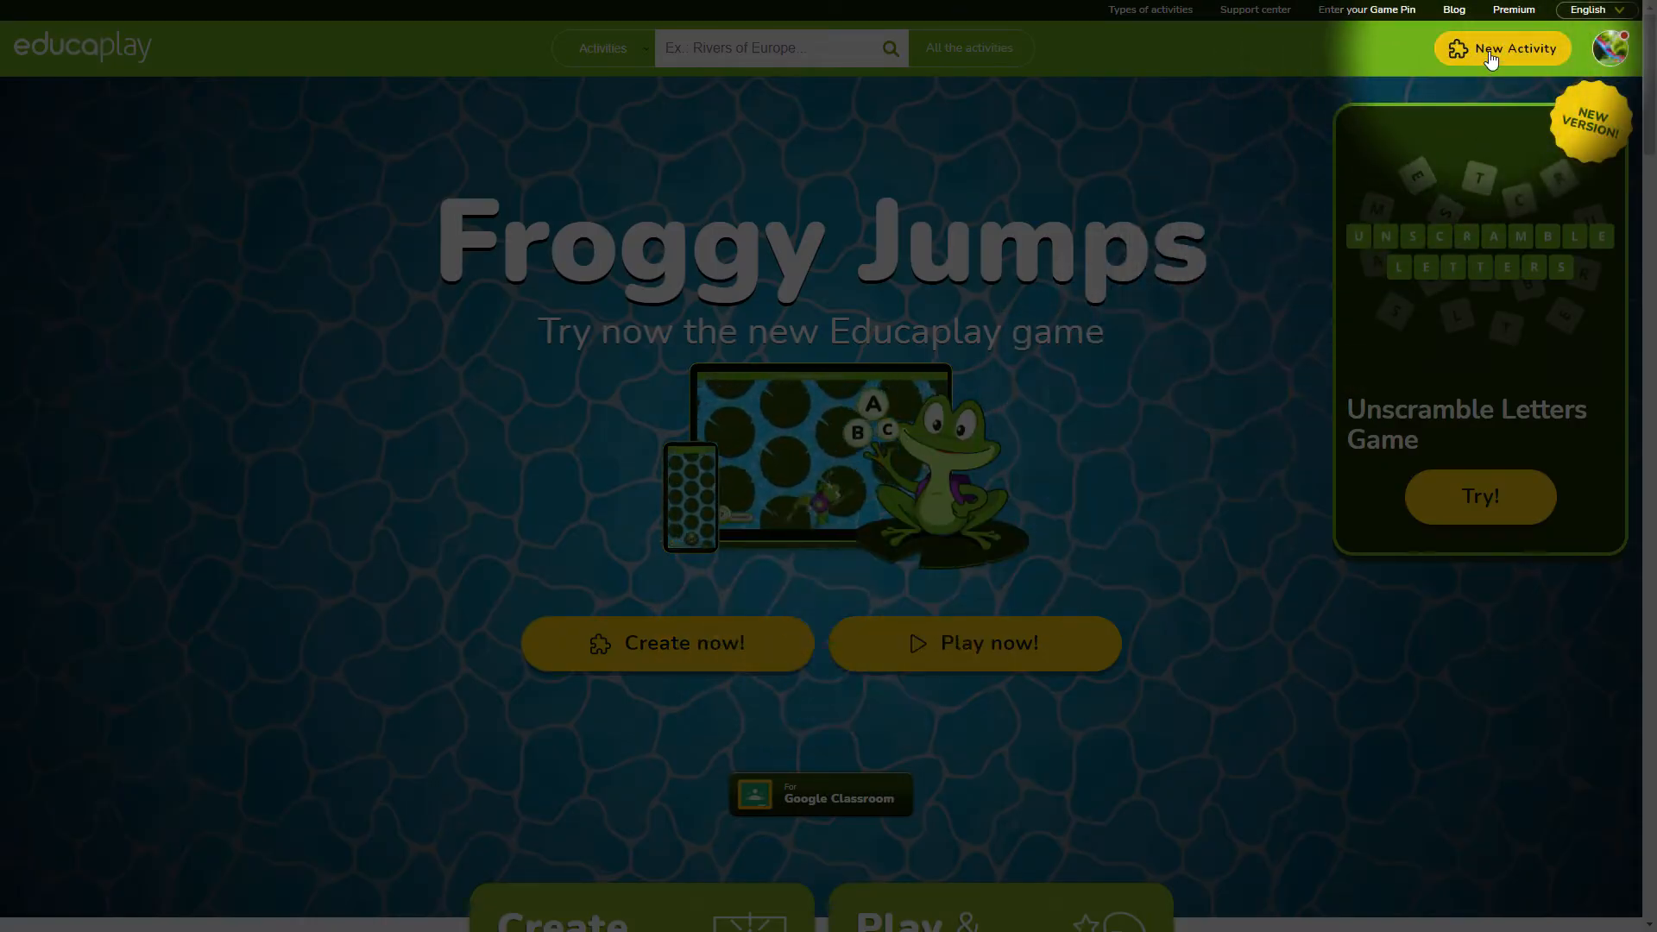
# Step: Create a new activity of type Unscramble Words Game
pyautogui.click(1491, 54)
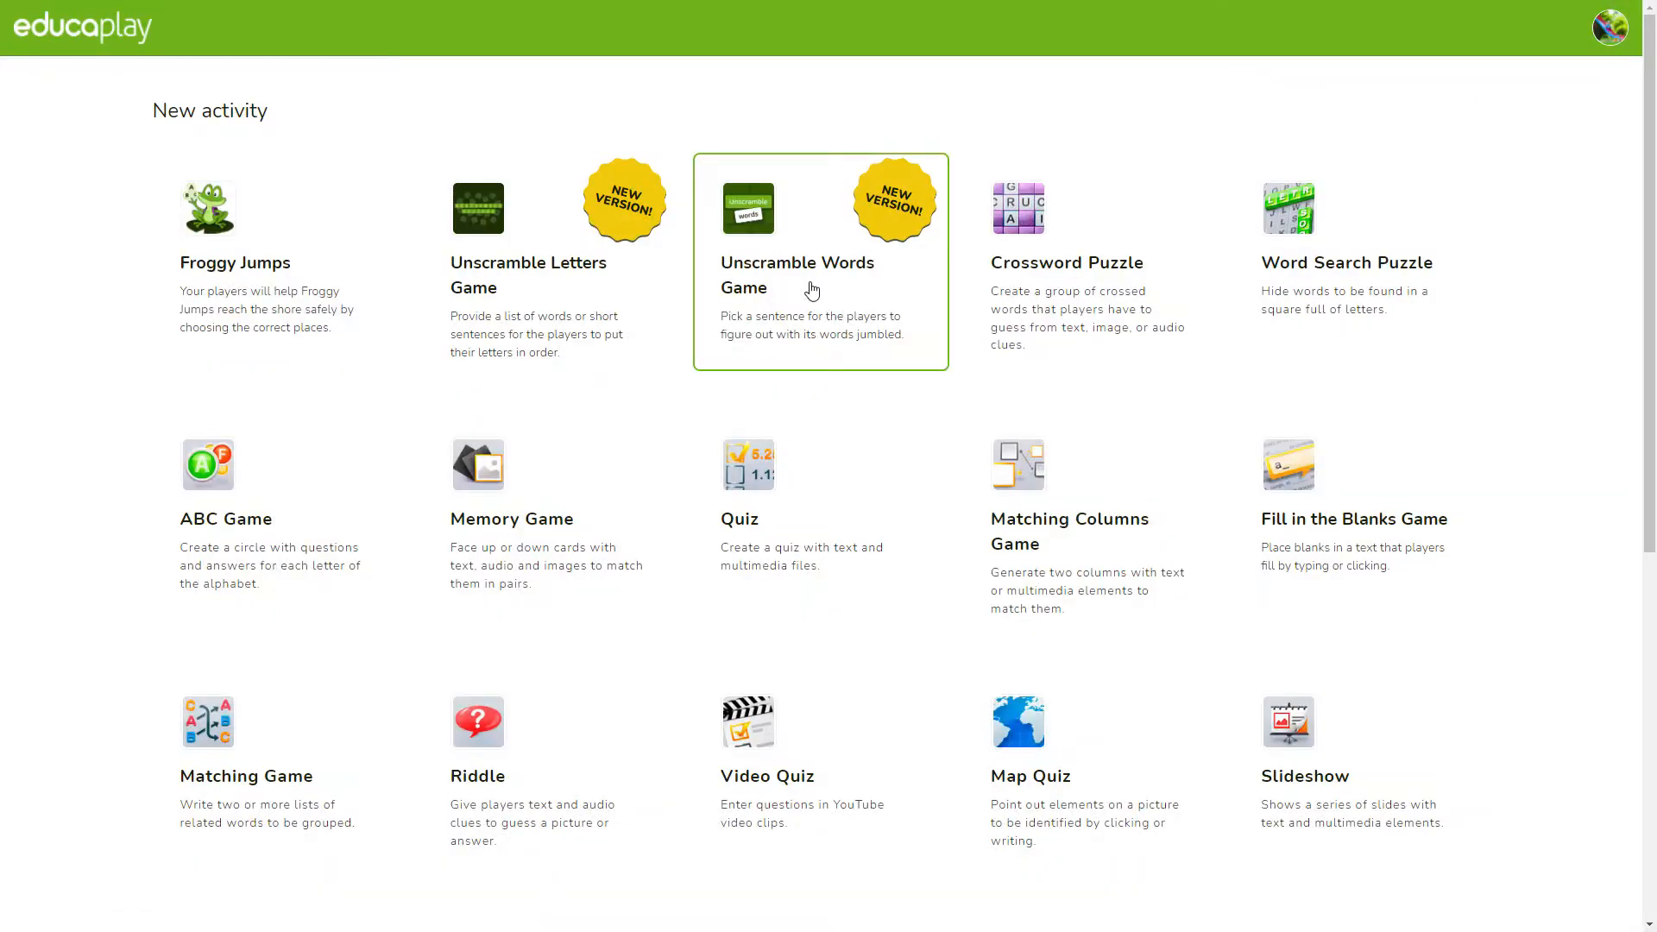
pyautogui.click(811, 291)
pyautogui.write('She walks in beauty, like the night')
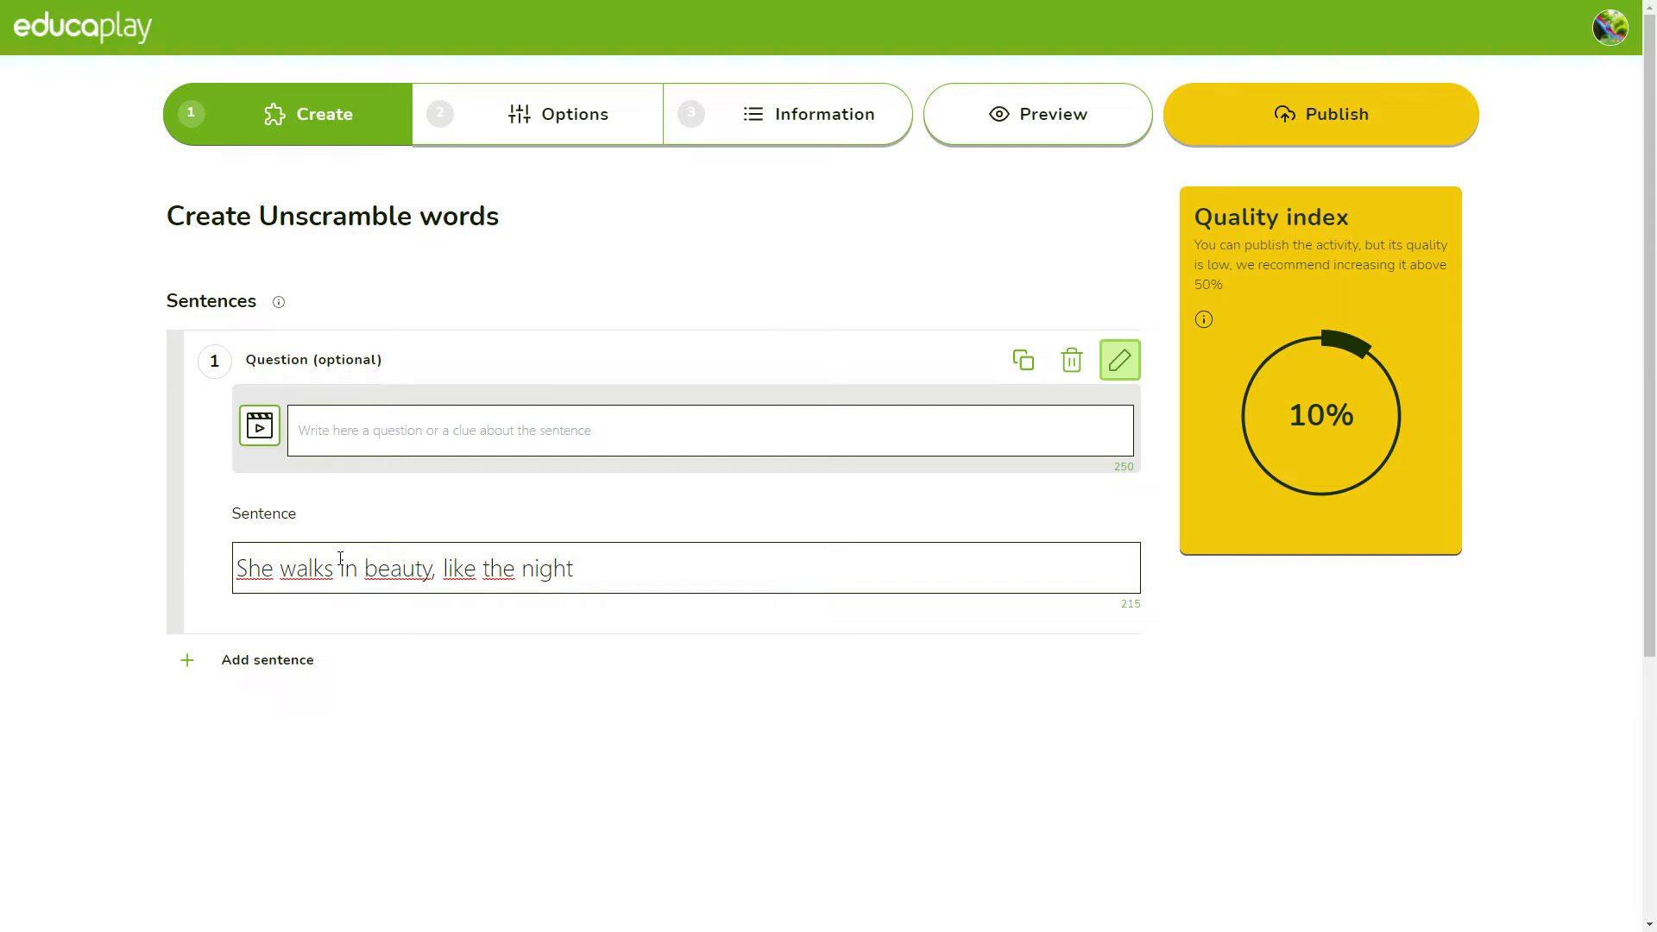
# Step: Add a second line to sentence 1 and give it the clue question Lord Byron
pyautogui.press('Return')
pyautogui.write('Of cloudless climes and starry skies')
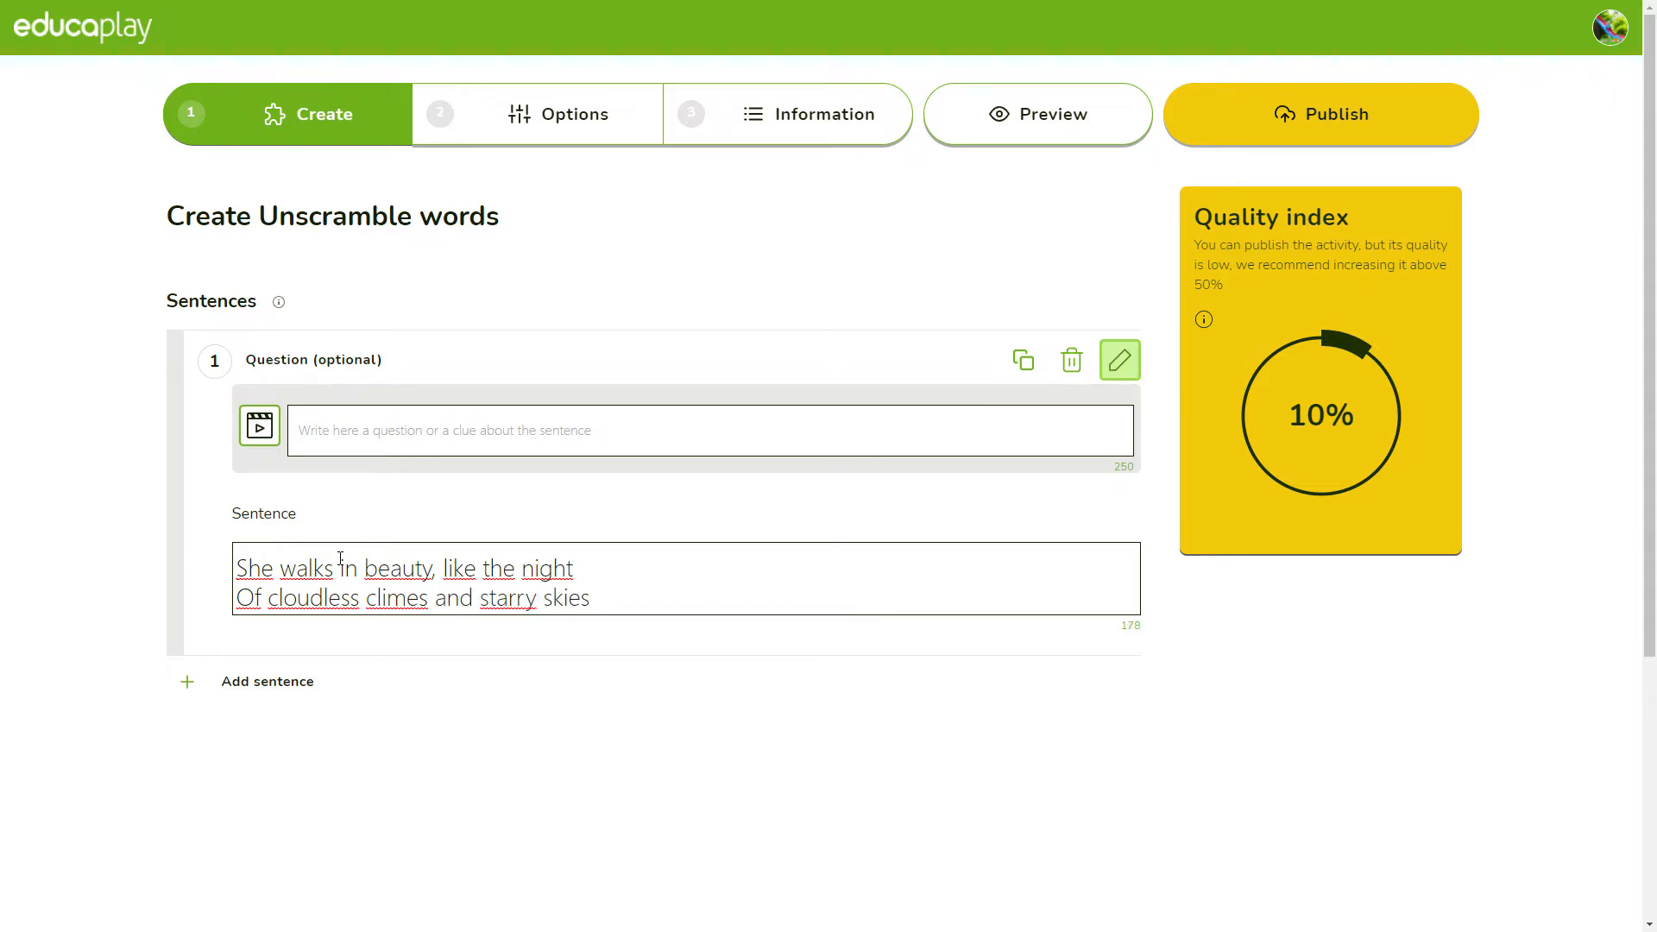
pyautogui.click(447, 430)
pyautogui.write('Lord Byron')
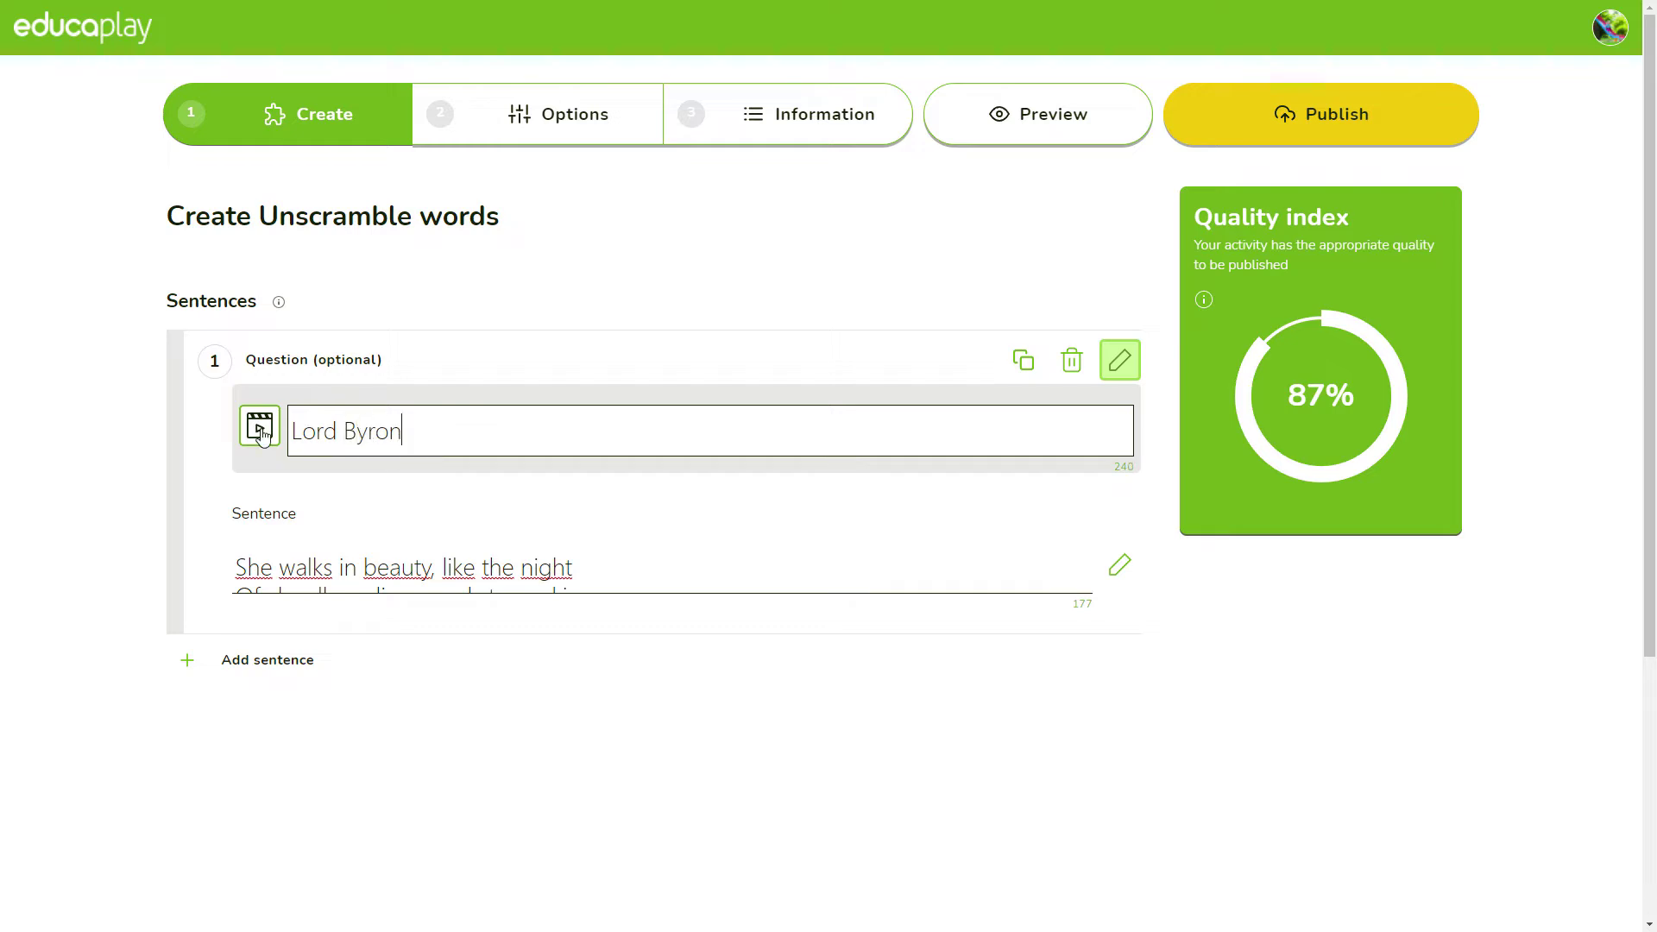
# Step: Upload an image as multimedia for the Lord Byron question and confirm it
pyautogui.click(260, 430)
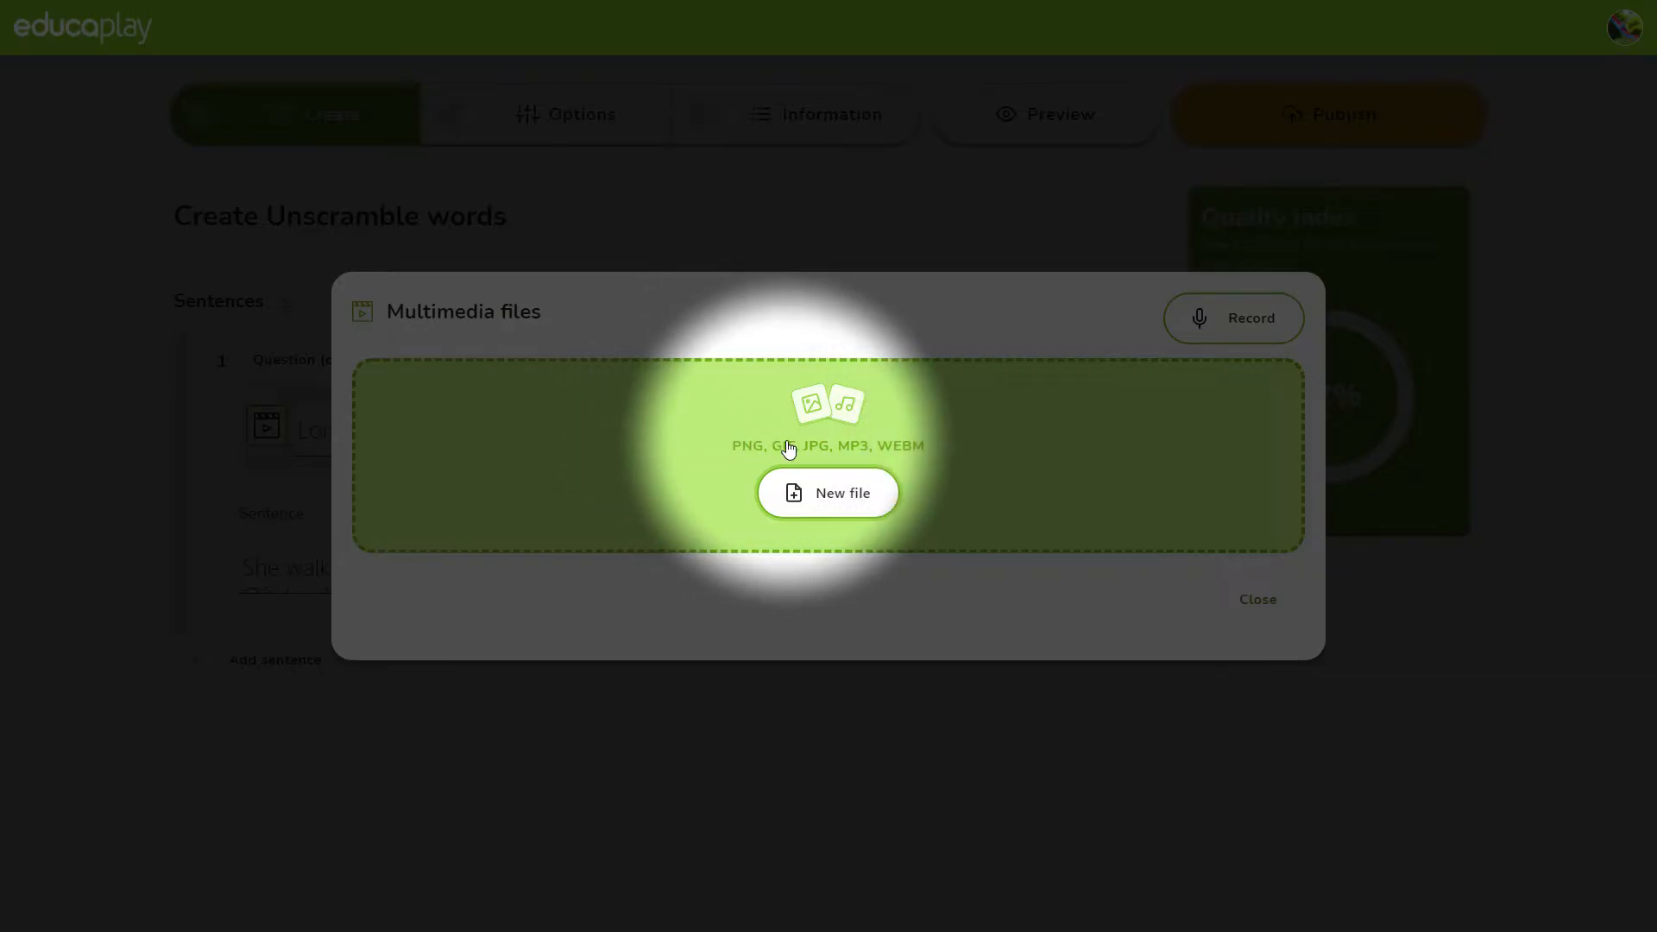
pyautogui.click(1233, 317)
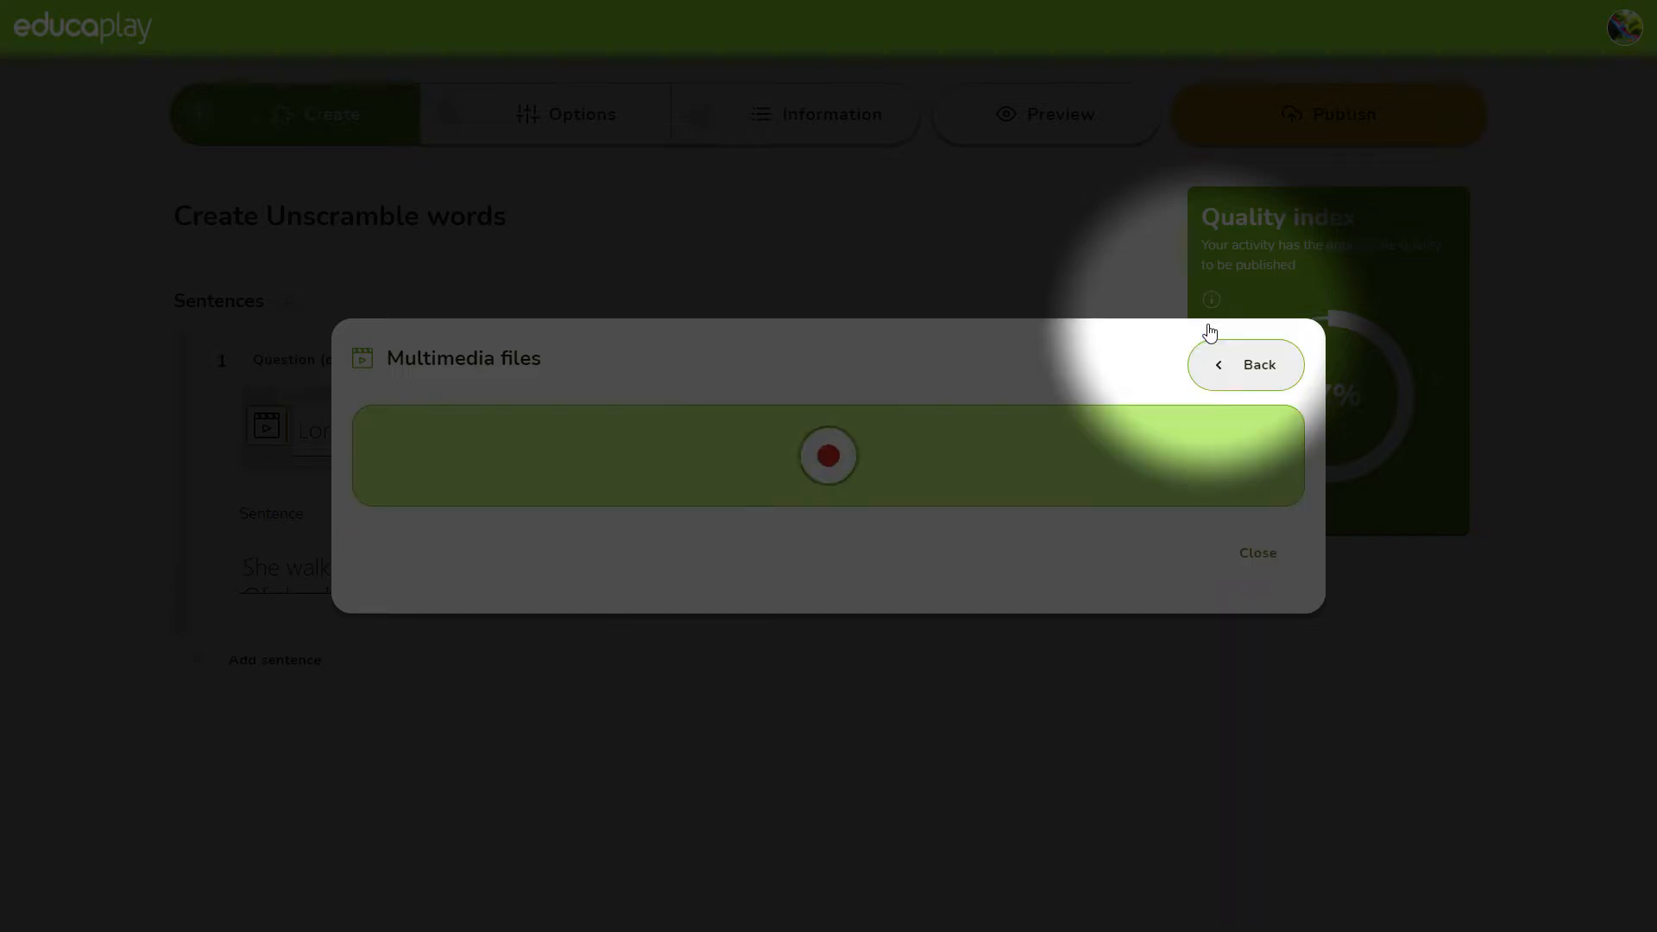
pyautogui.click(826, 453)
pyautogui.click(1228, 688)
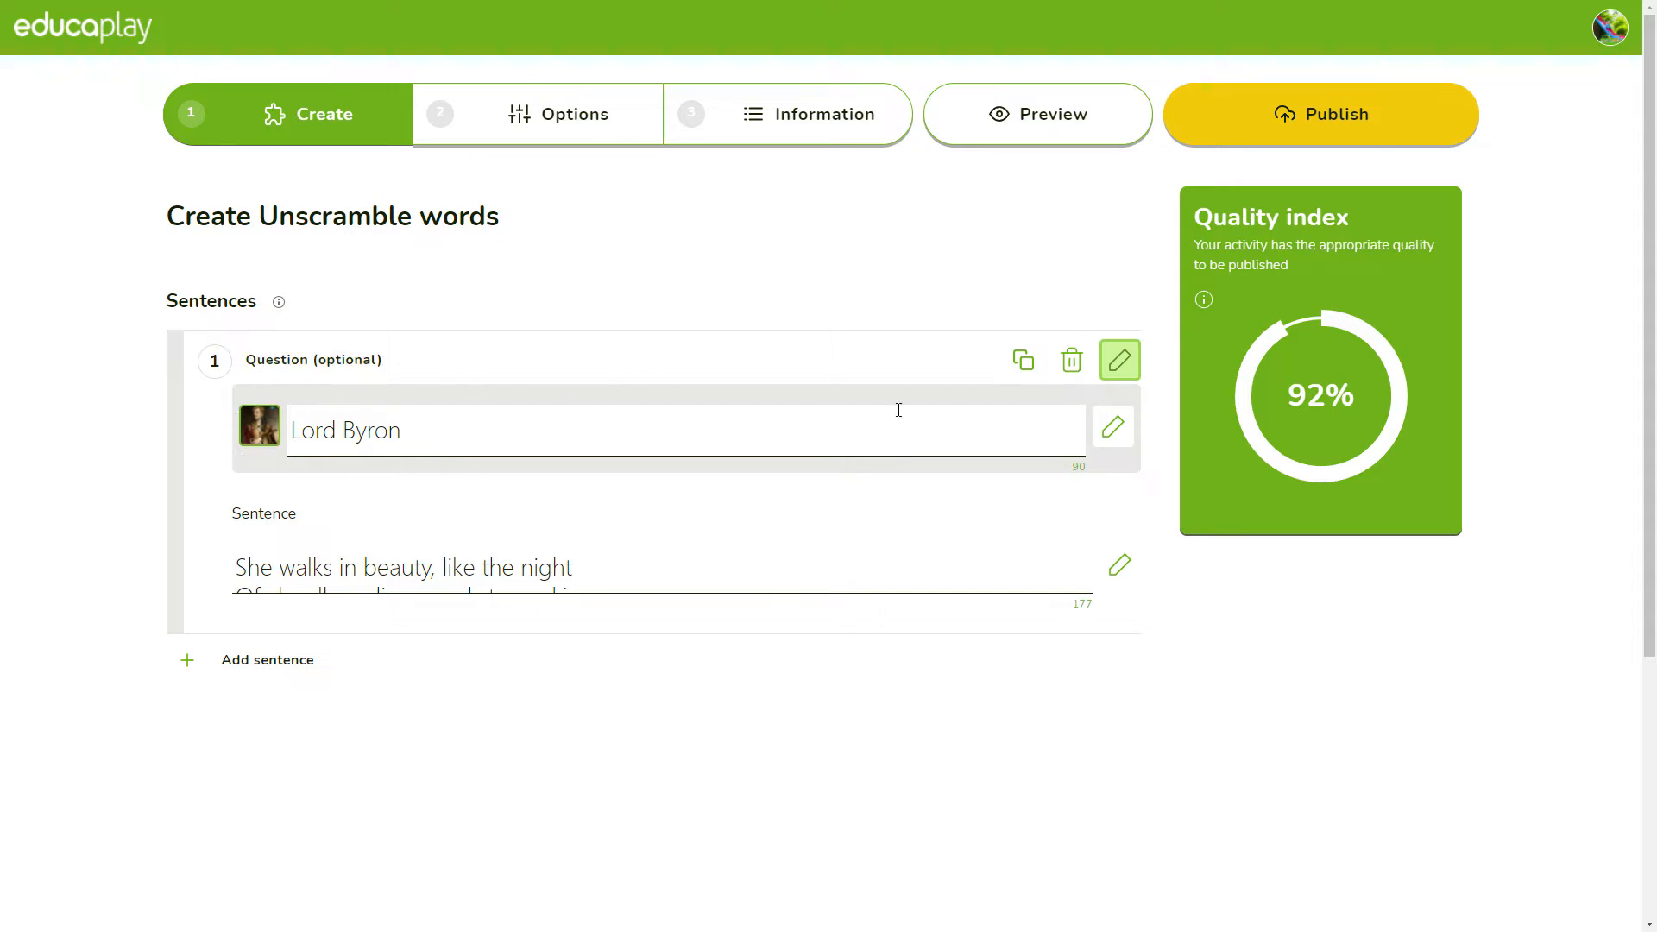
# Step: Add sentence 2 with the next verse, discard one duplicate of it and duplicate it again as sentence 3
pyautogui.click(267, 660)
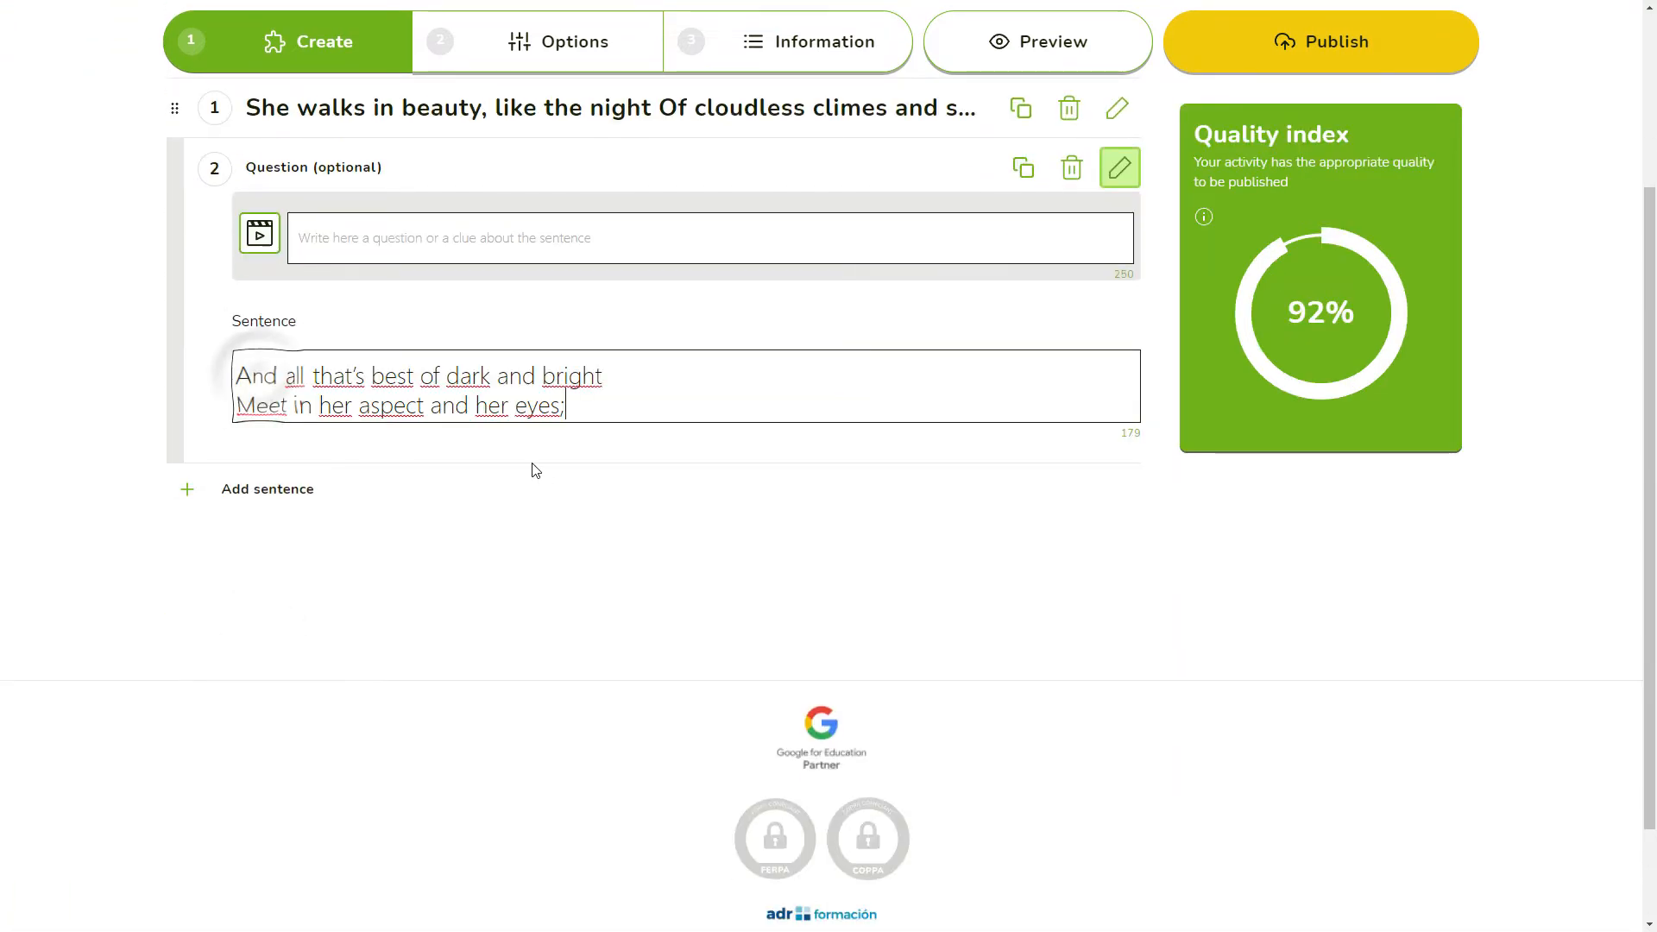
pyautogui.click(1022, 167)
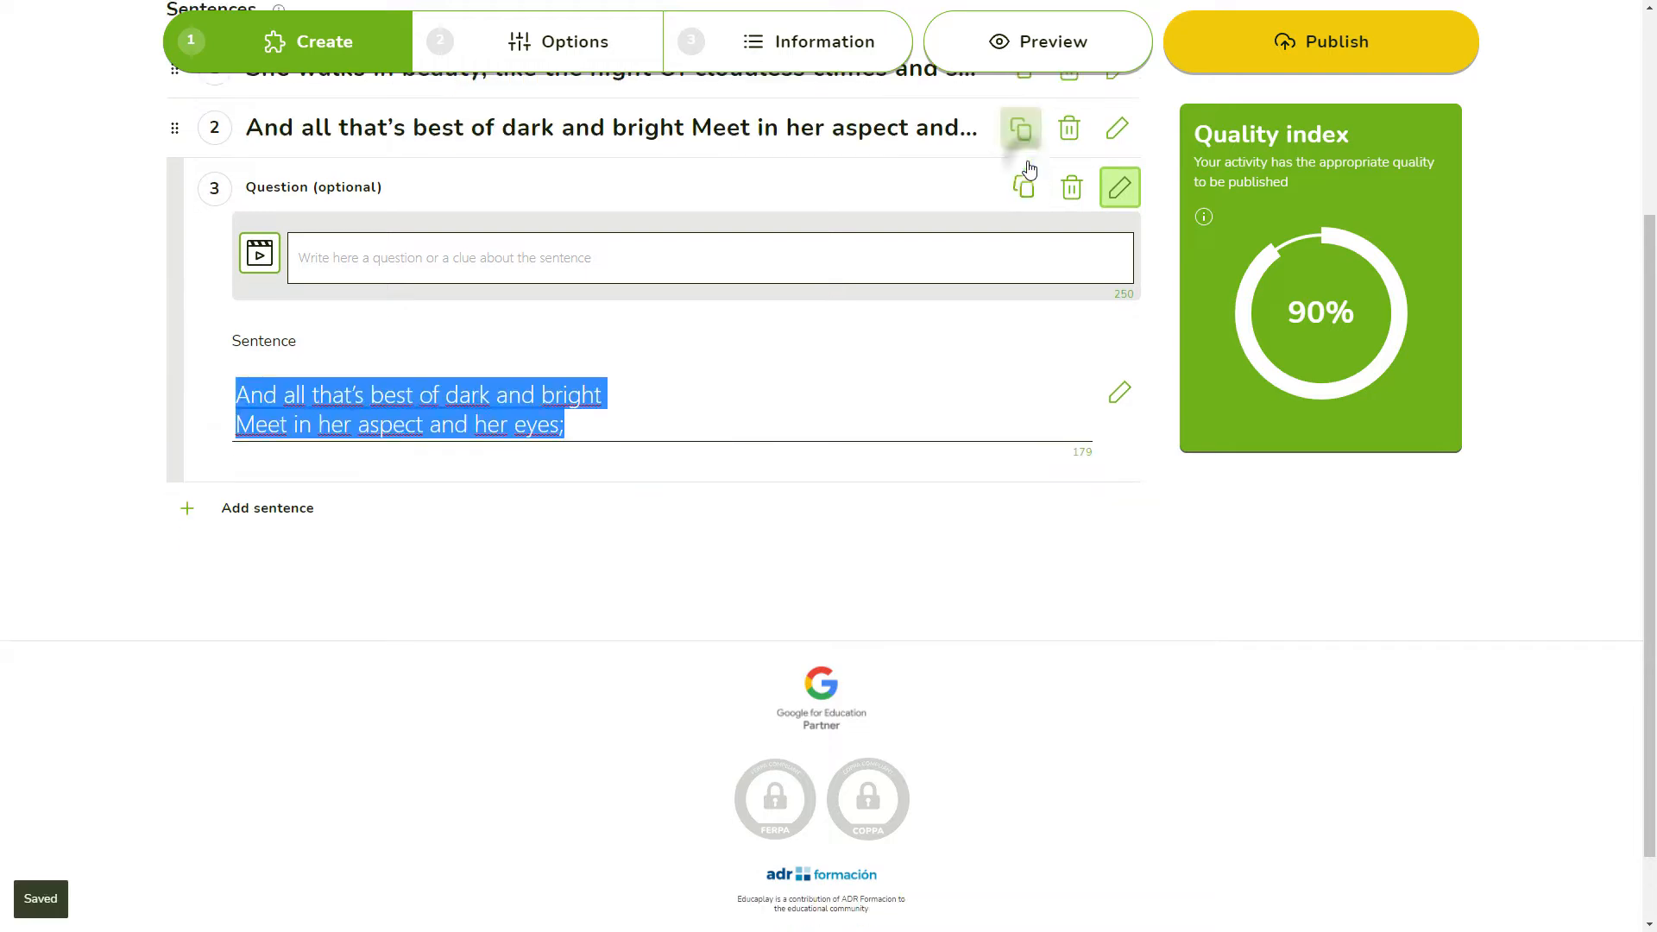
pyautogui.scroll(2, 937, 596)
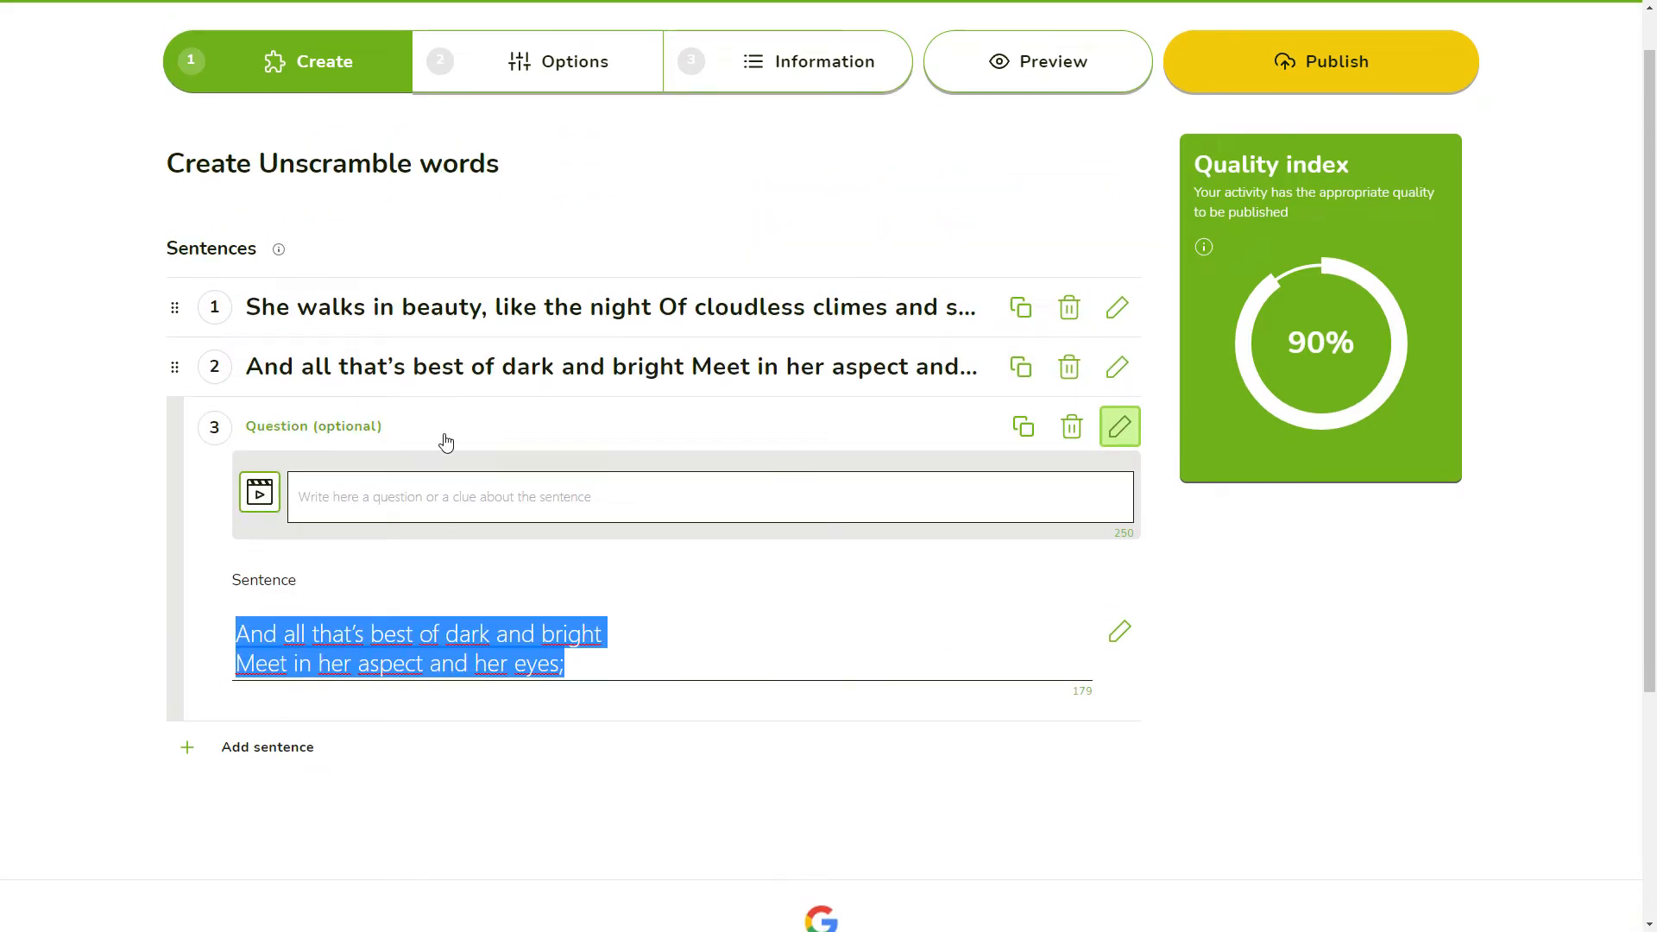
pyautogui.click(1073, 427)
pyautogui.click(303, 171)
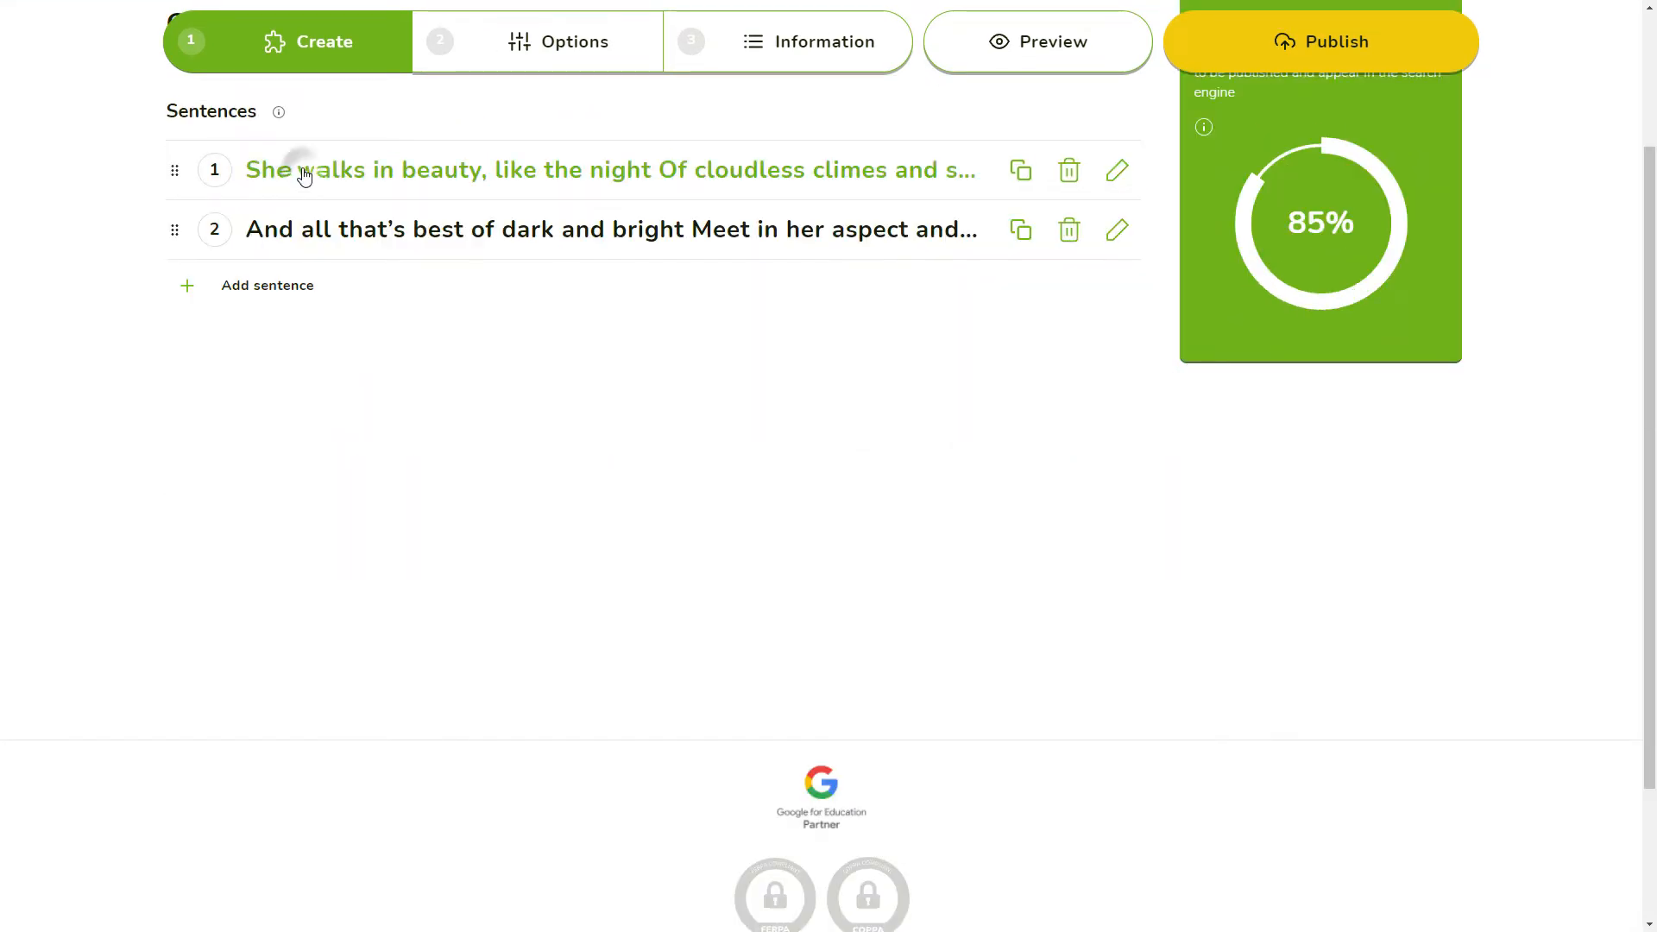
pyautogui.click(311, 177)
pyautogui.click(267, 285)
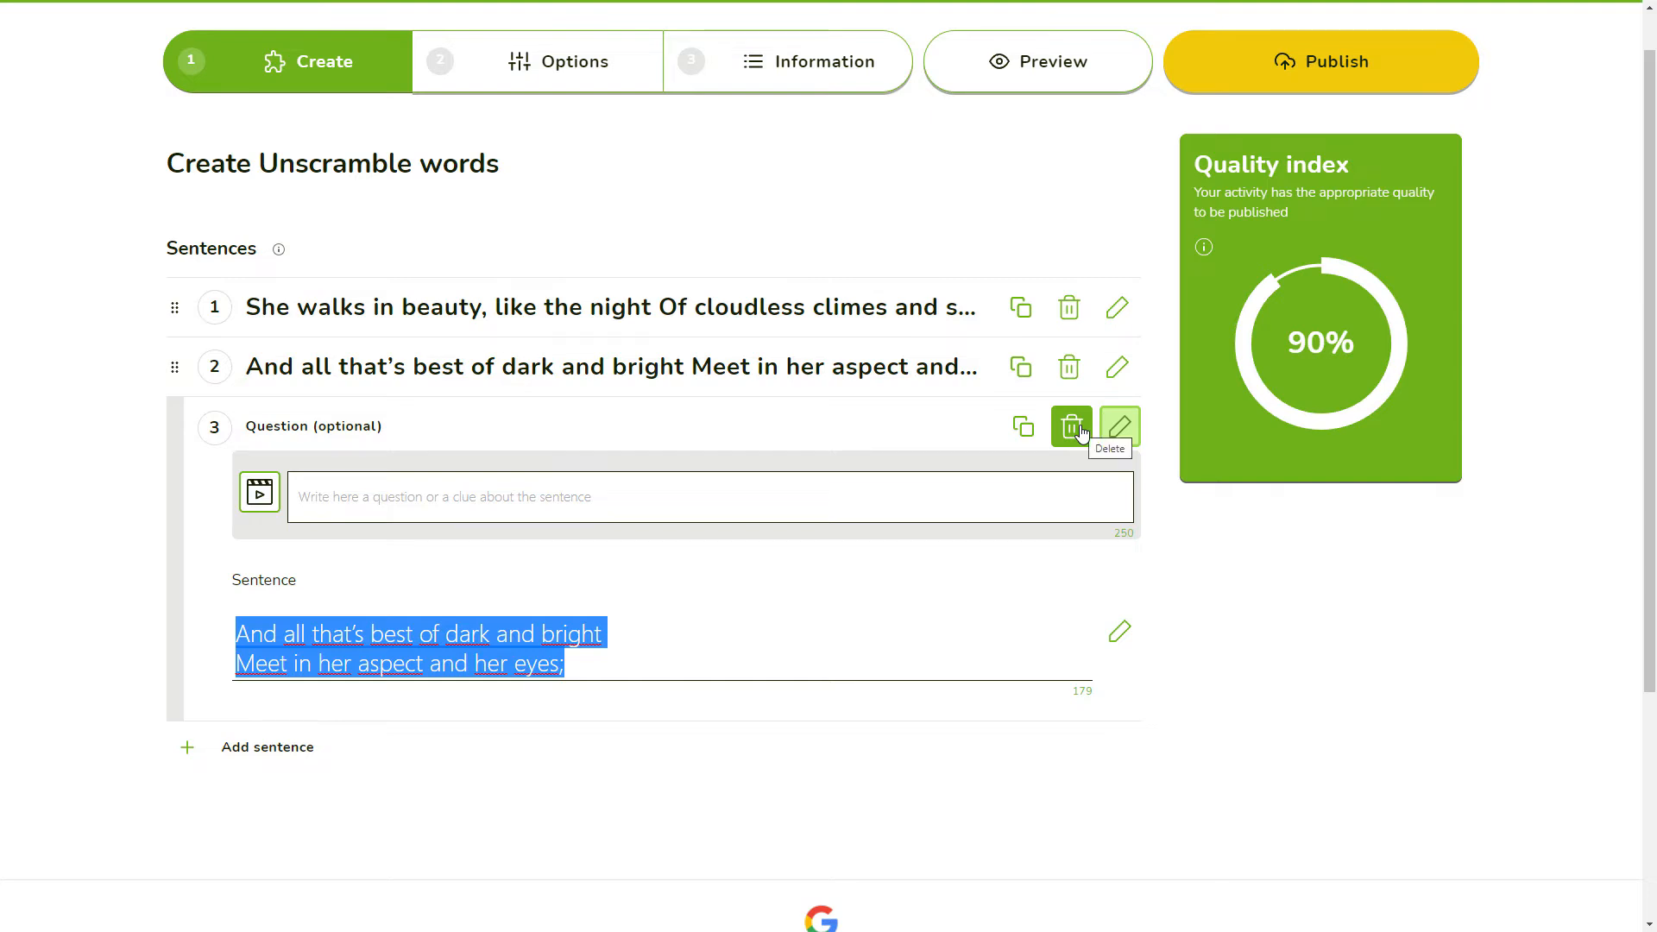
# Step: Delete the duplicate sentence 3 and try reordering the two remaining sentences
pyautogui.click(1072, 428)
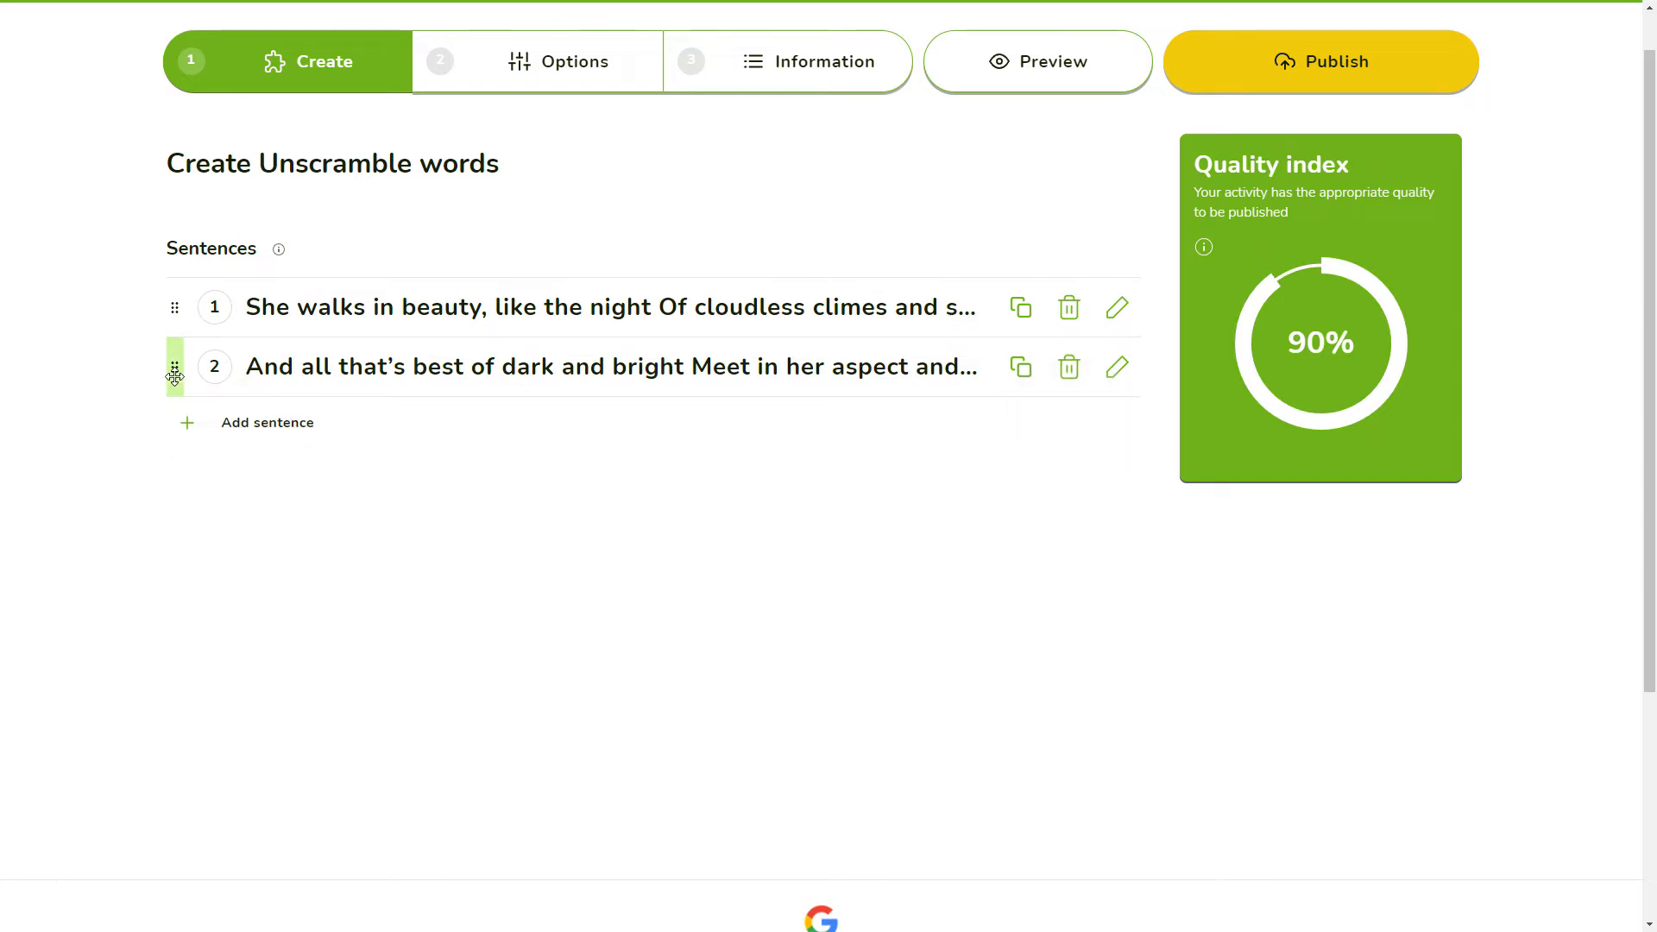
pyautogui.moveTo(175, 375)
pyautogui.mouseDown()
pyautogui.moveTo(177, 308)
pyautogui.moveTo(171, 369)
pyautogui.mouseUp()
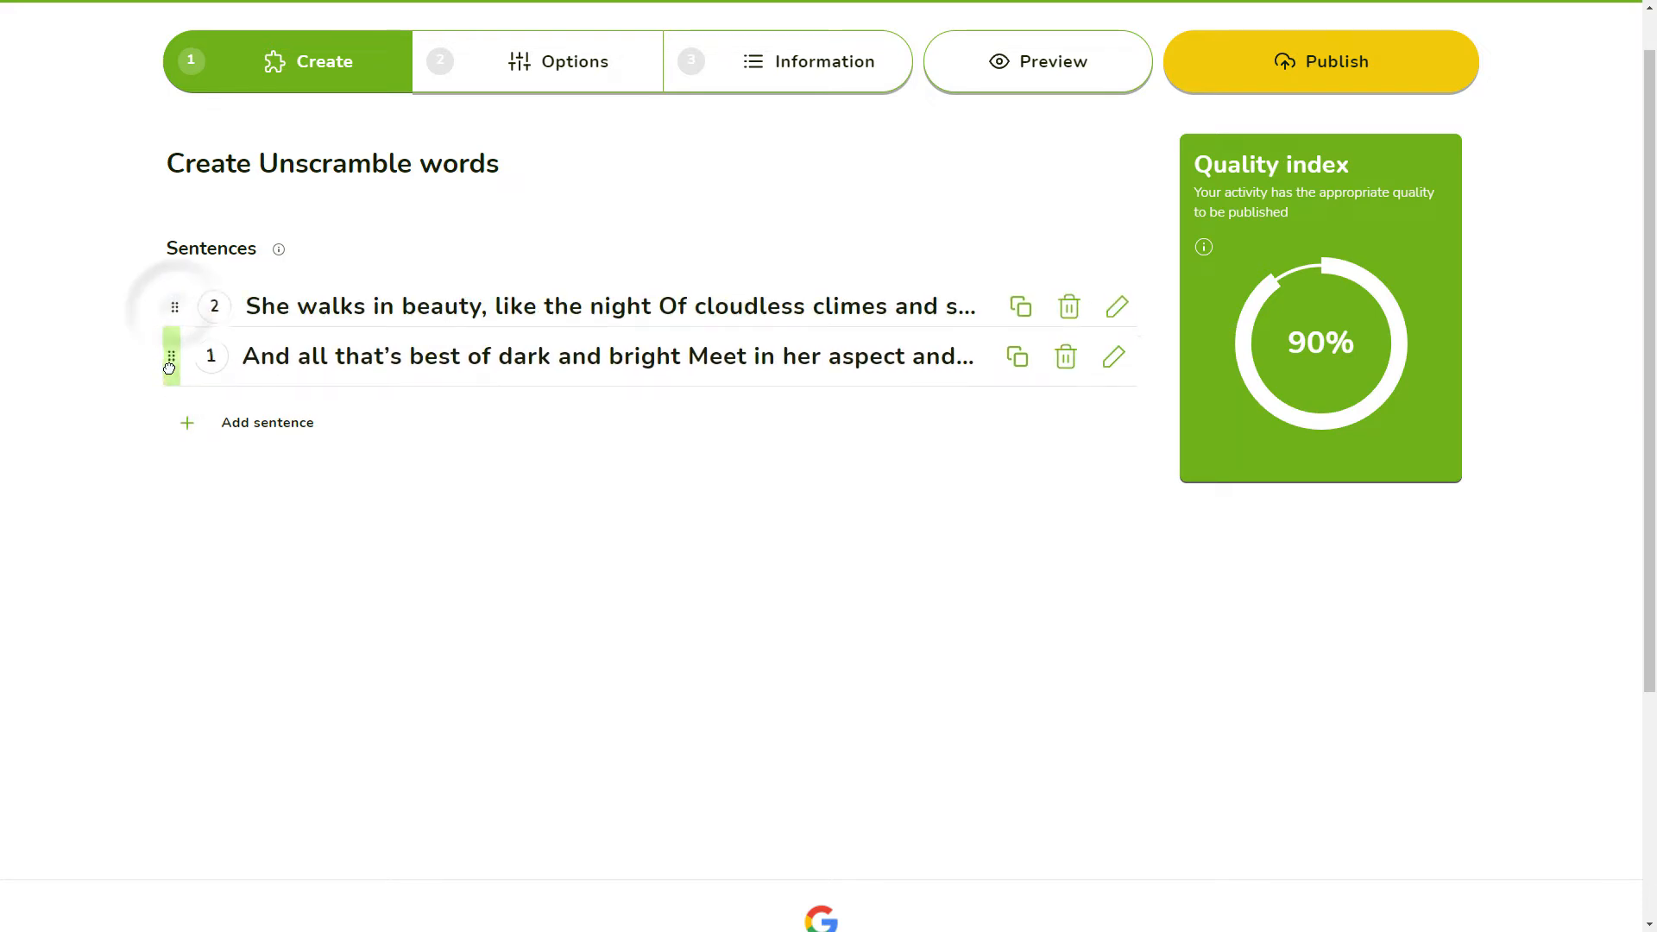
# Step: In Options, enable shuffle order, lives and a time limit, settling lives at 5
pyautogui.click(582, 71)
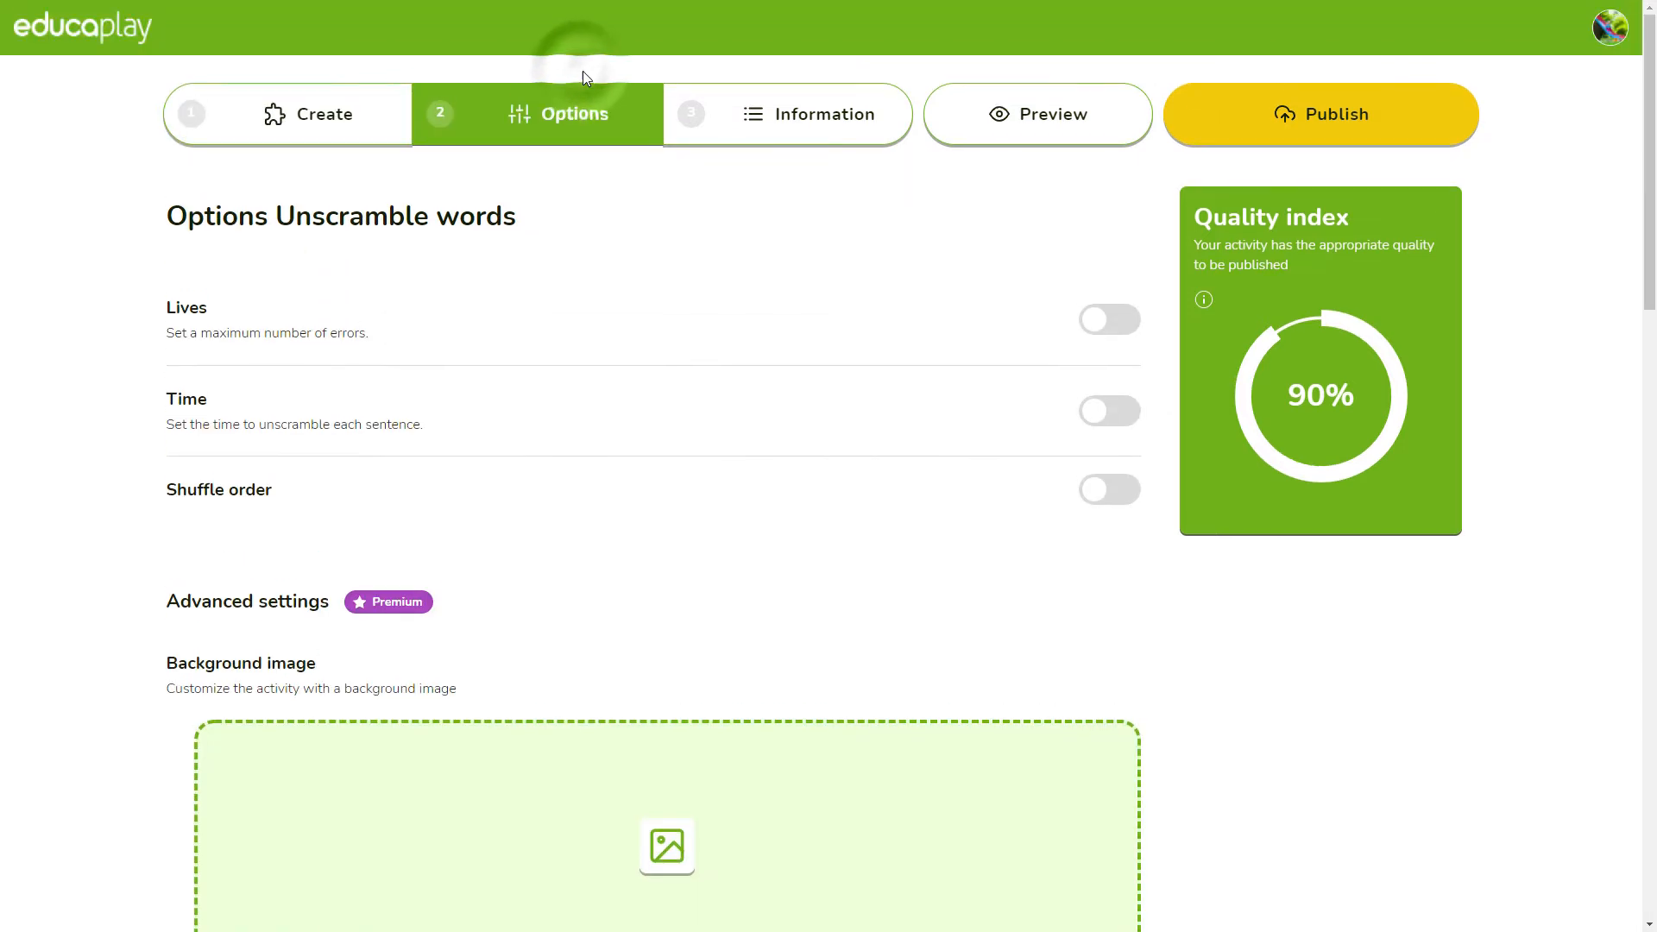
pyautogui.click(1118, 494)
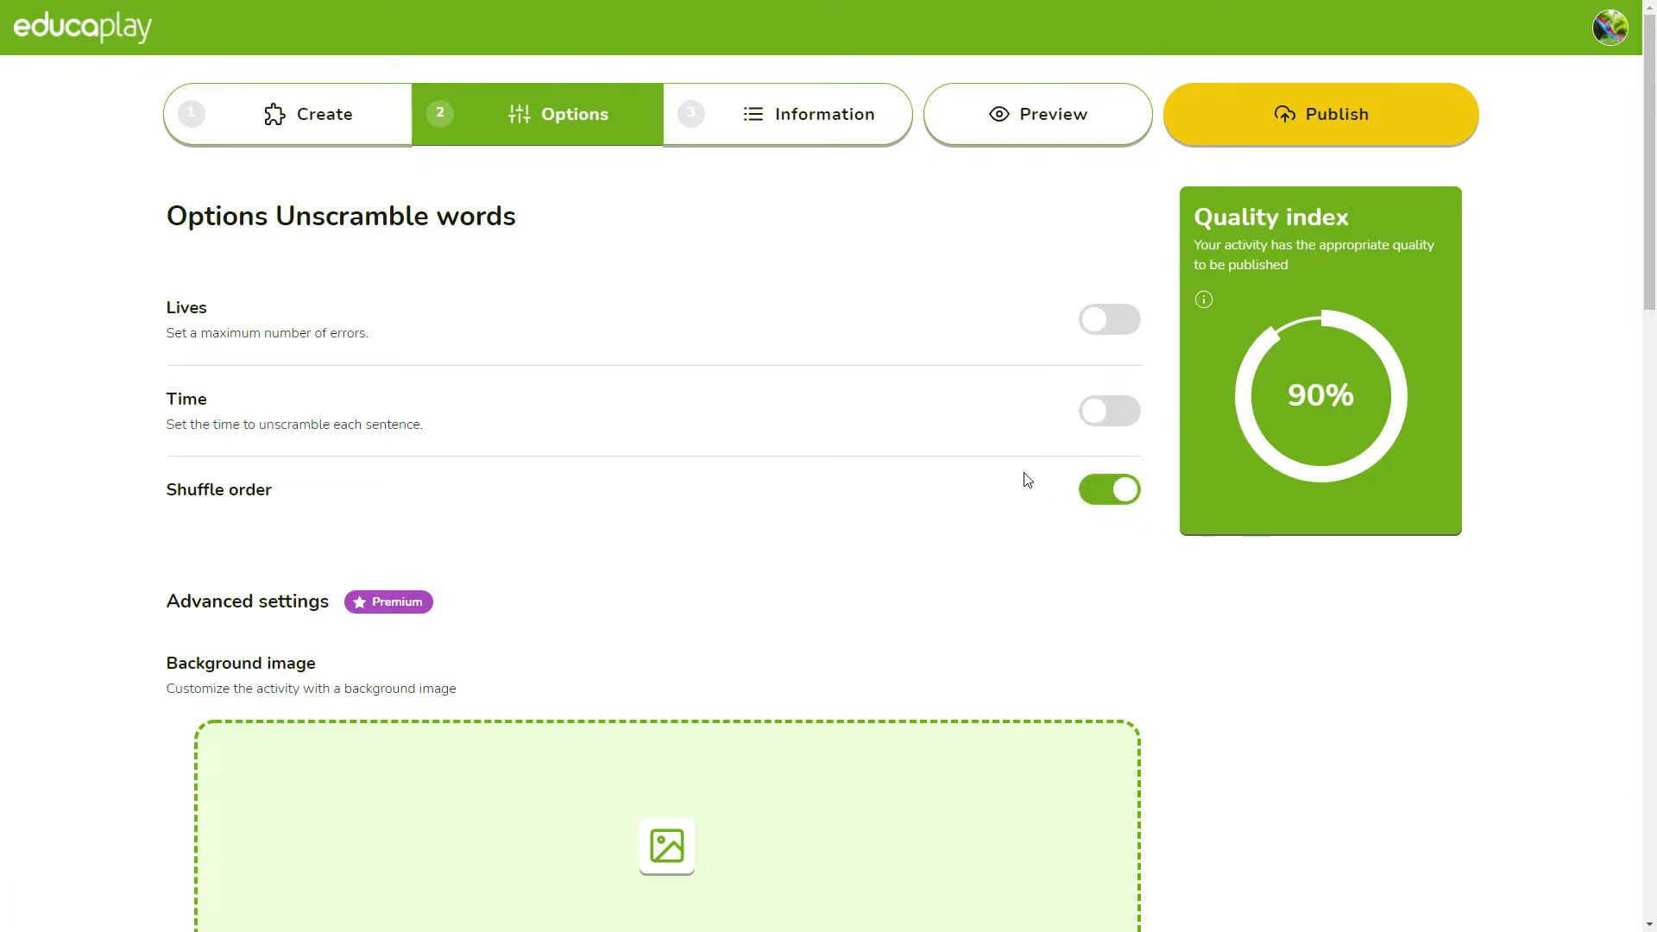
pyautogui.click(1111, 319)
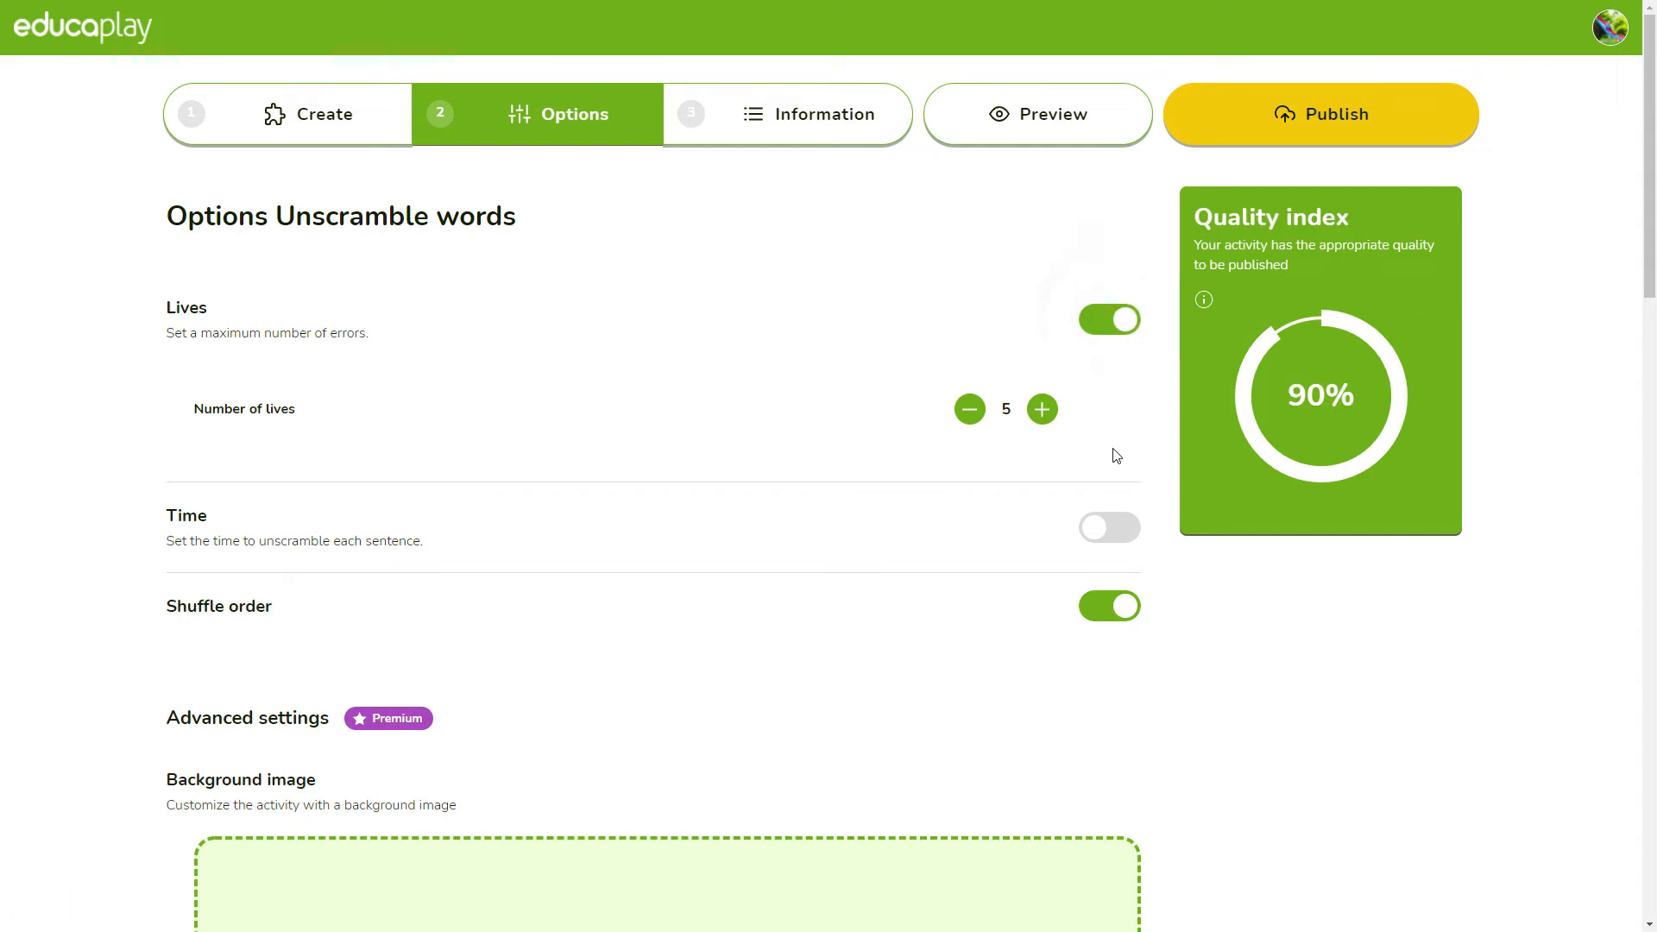
pyautogui.click(1110, 528)
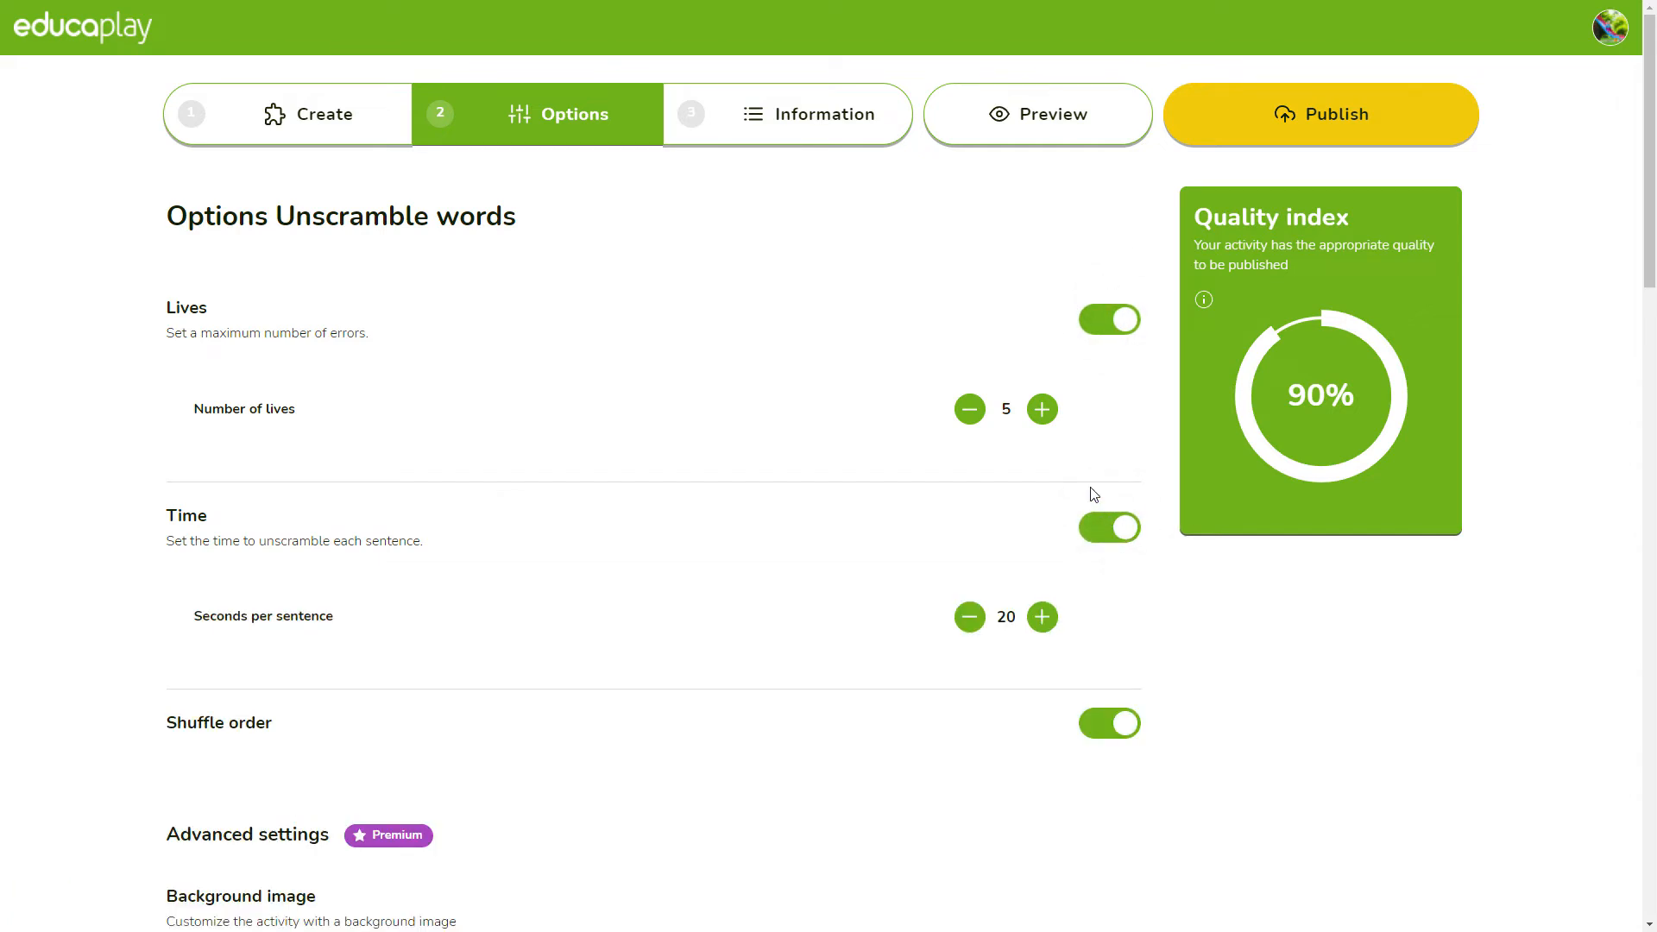
pyautogui.click(1041, 411)
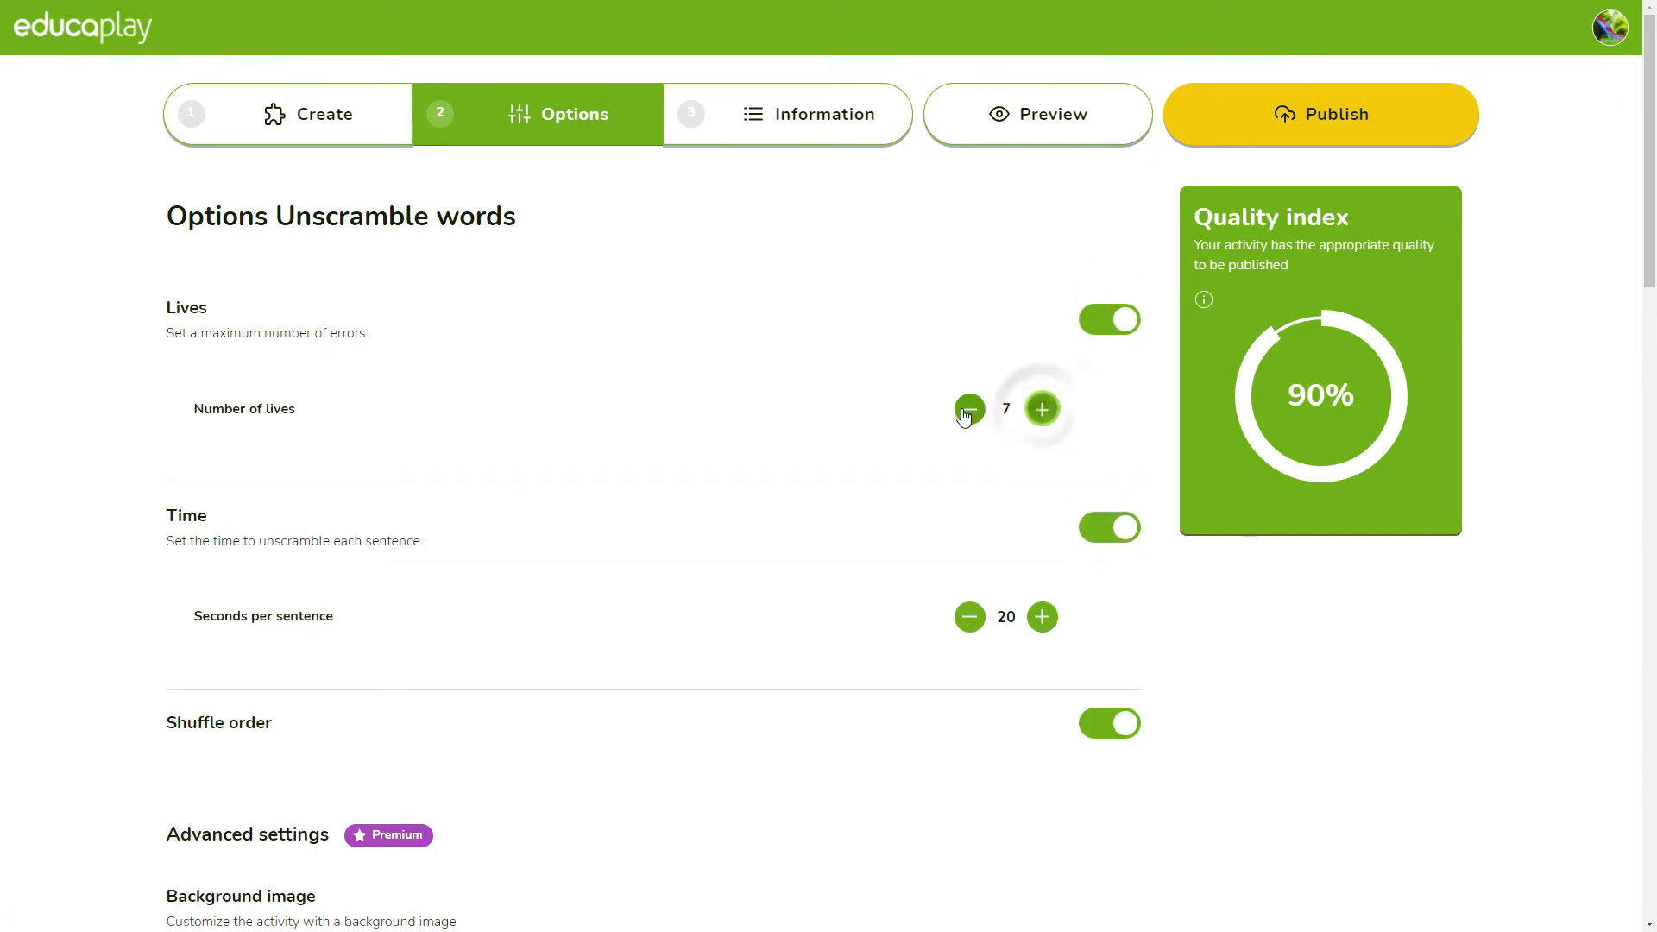
pyautogui.click(969, 412)
pyautogui.scroll(-2, 995, 557)
pyautogui.click(1007, 447)
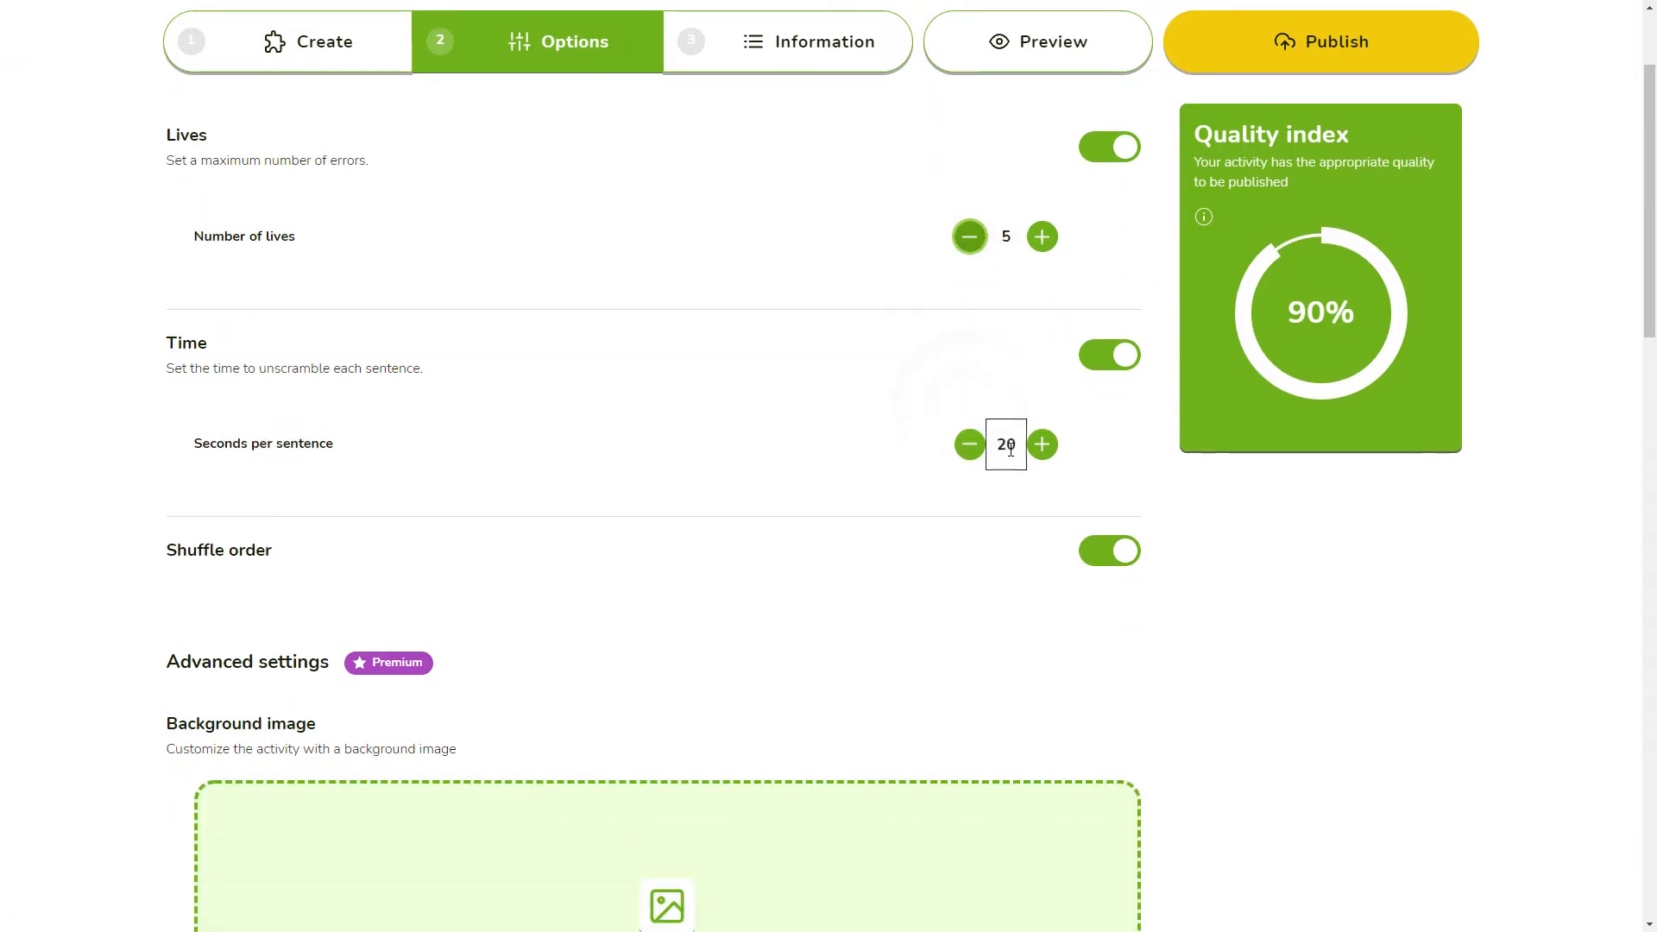
# Step: Set the time limit to 20 seconds per sentence
pyautogui.doubleClick(1007, 447)
pyautogui.write('10')
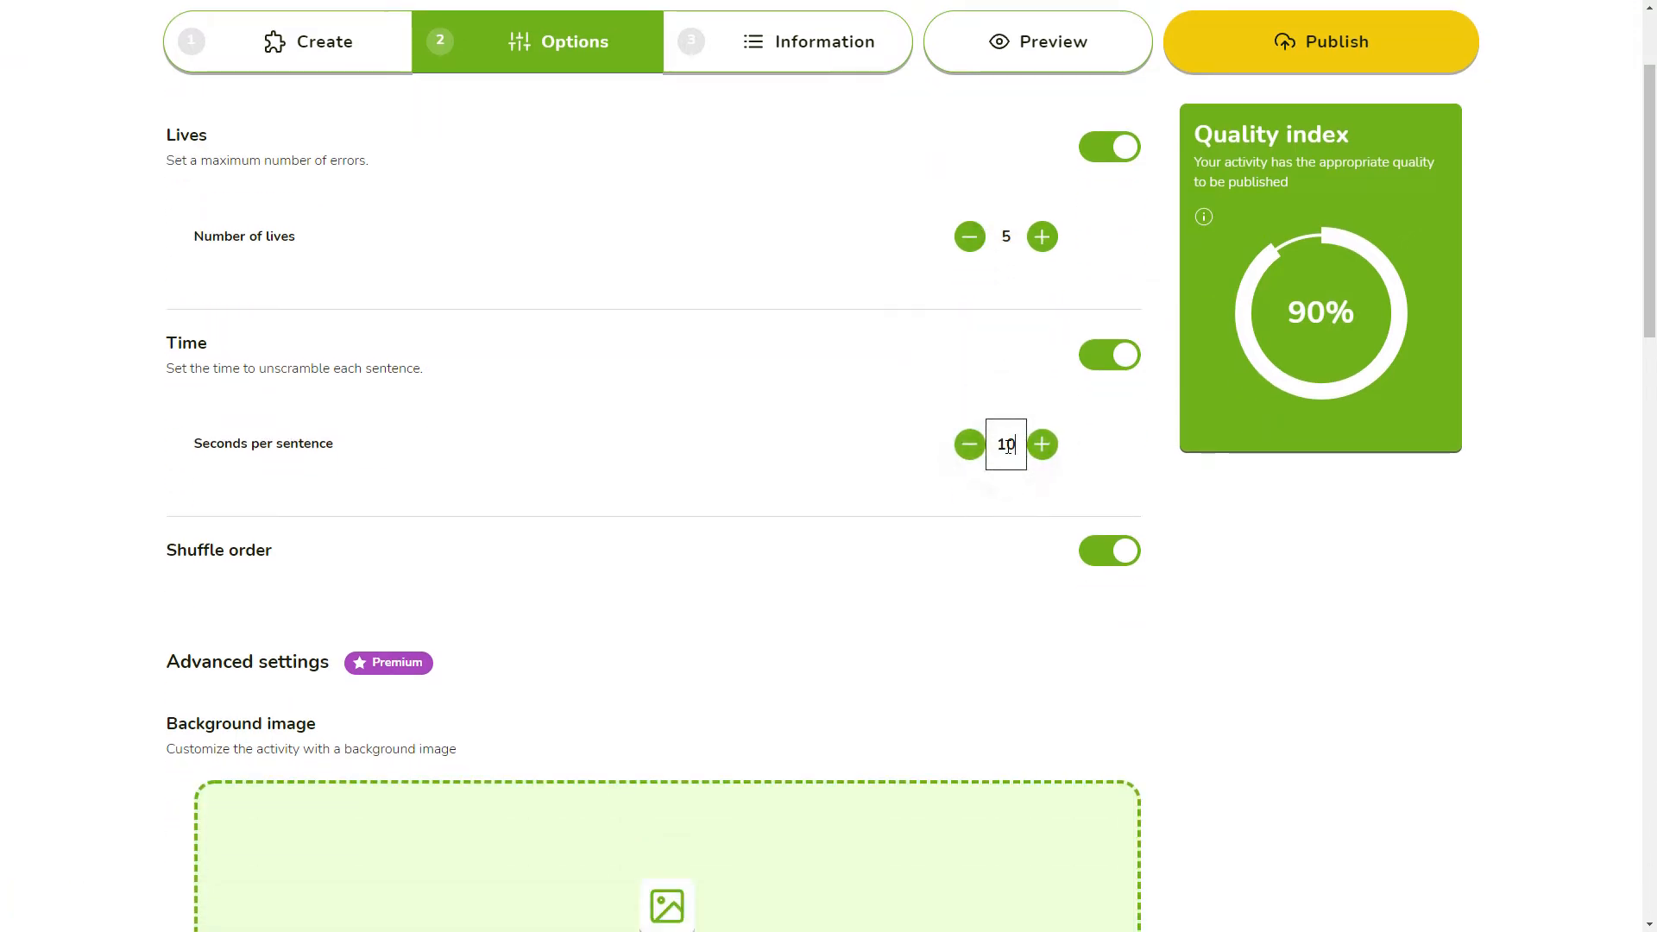
pyautogui.click(1138, 456)
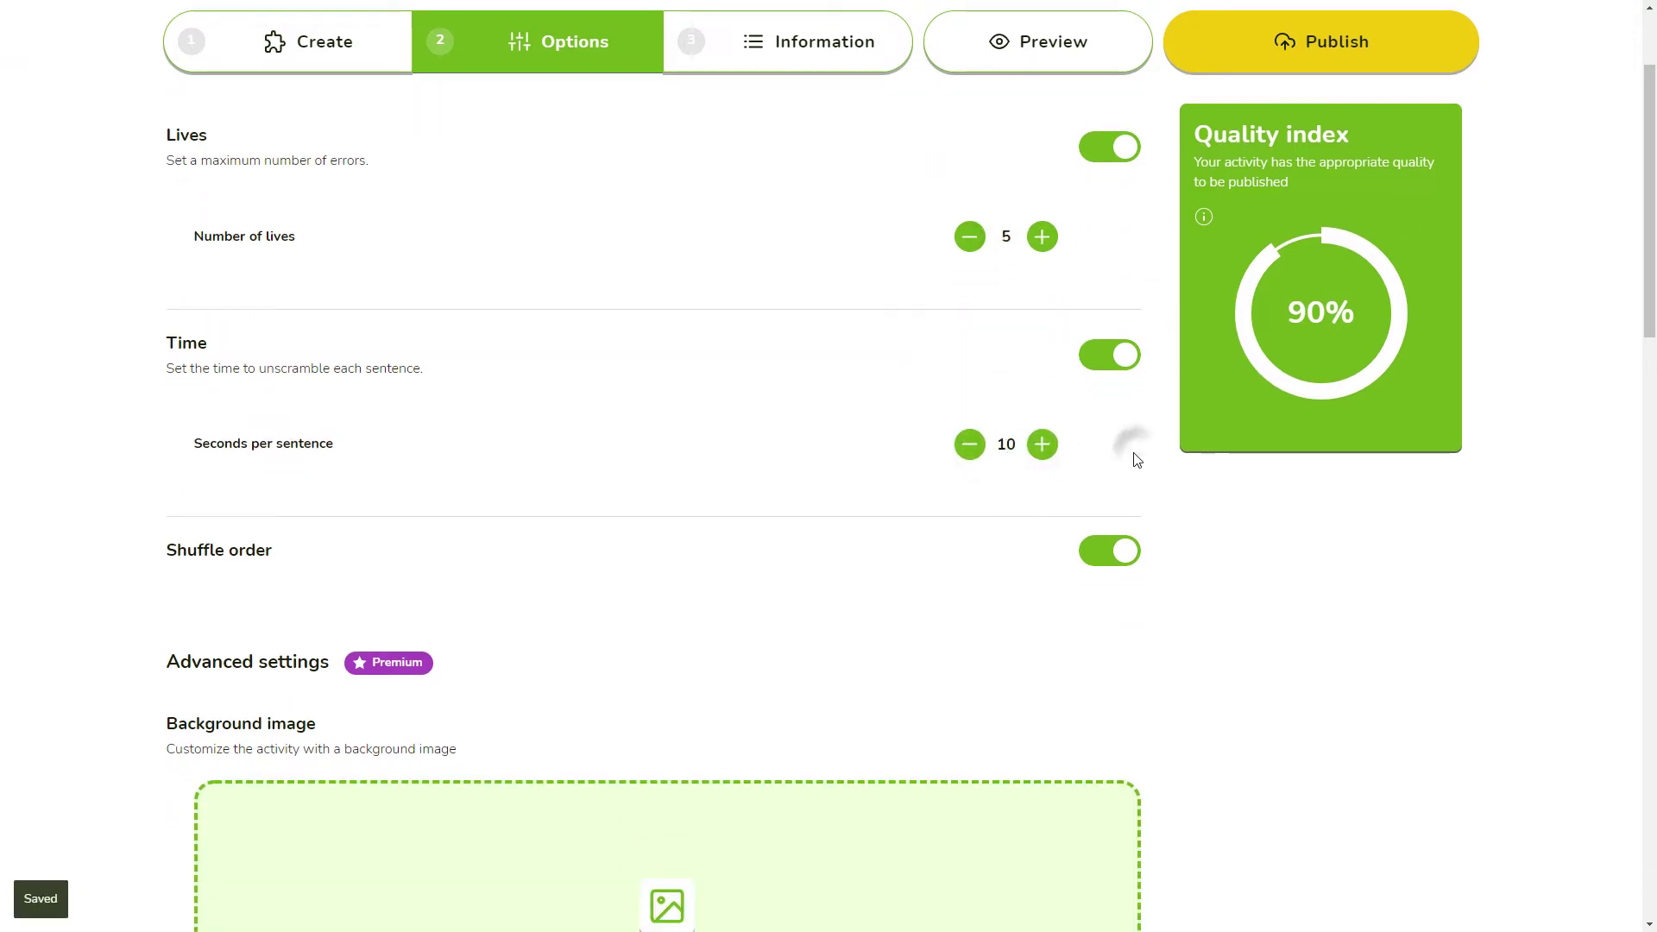
pyautogui.doubleClick(1008, 445)
pyautogui.write('20')
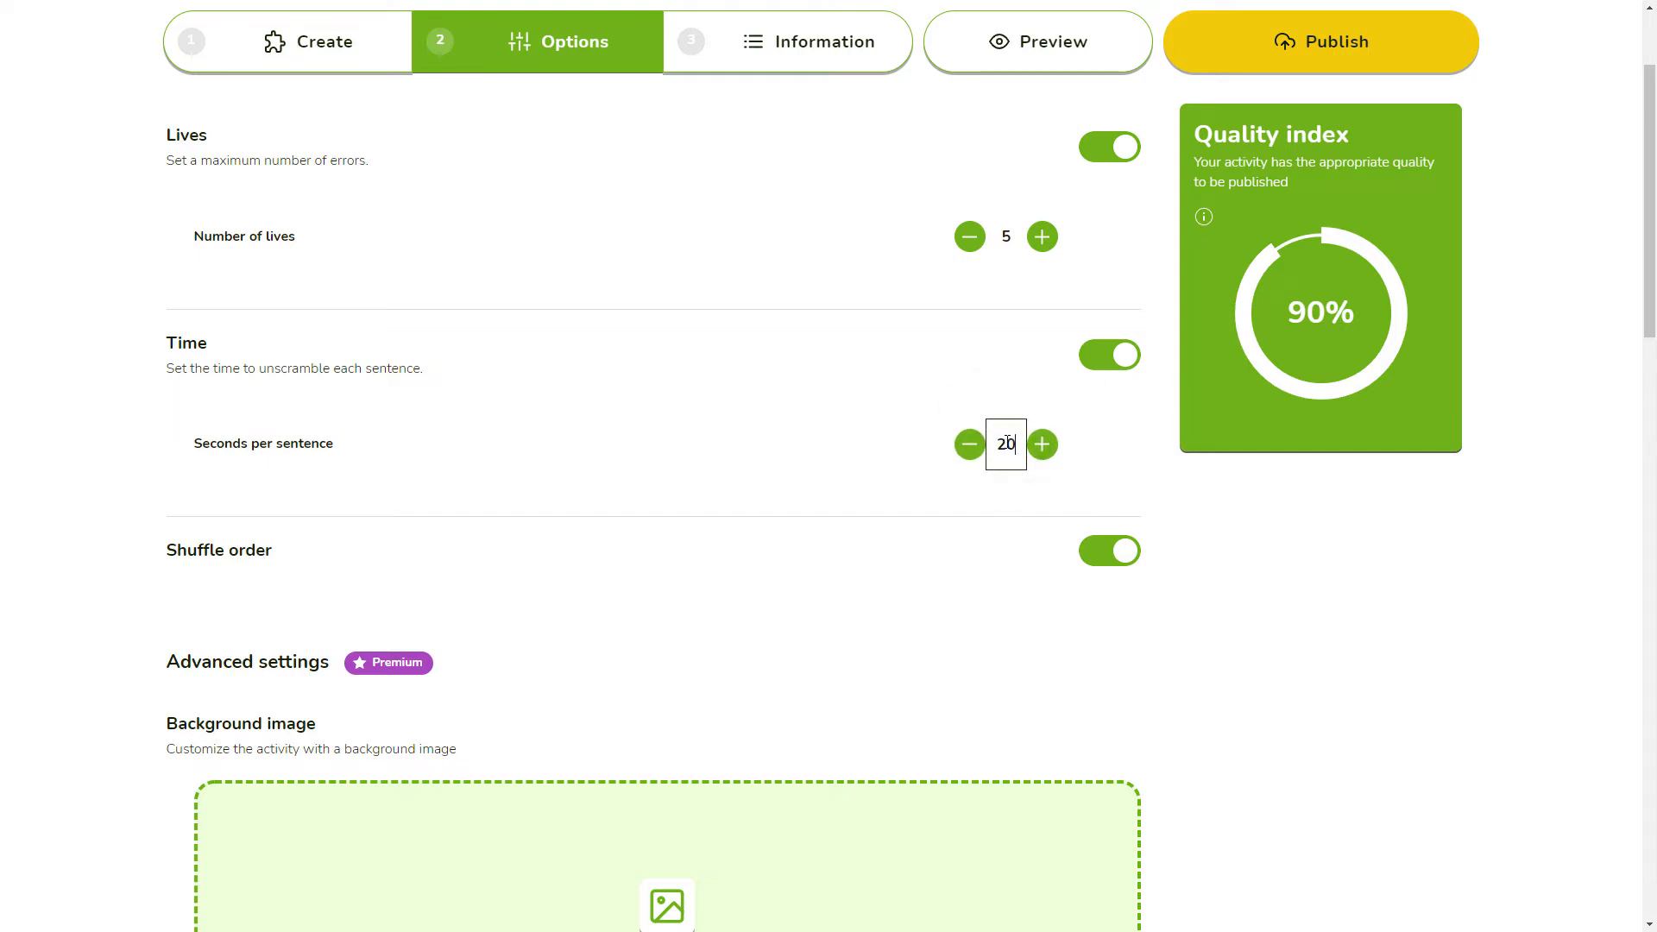
pyautogui.click(1103, 462)
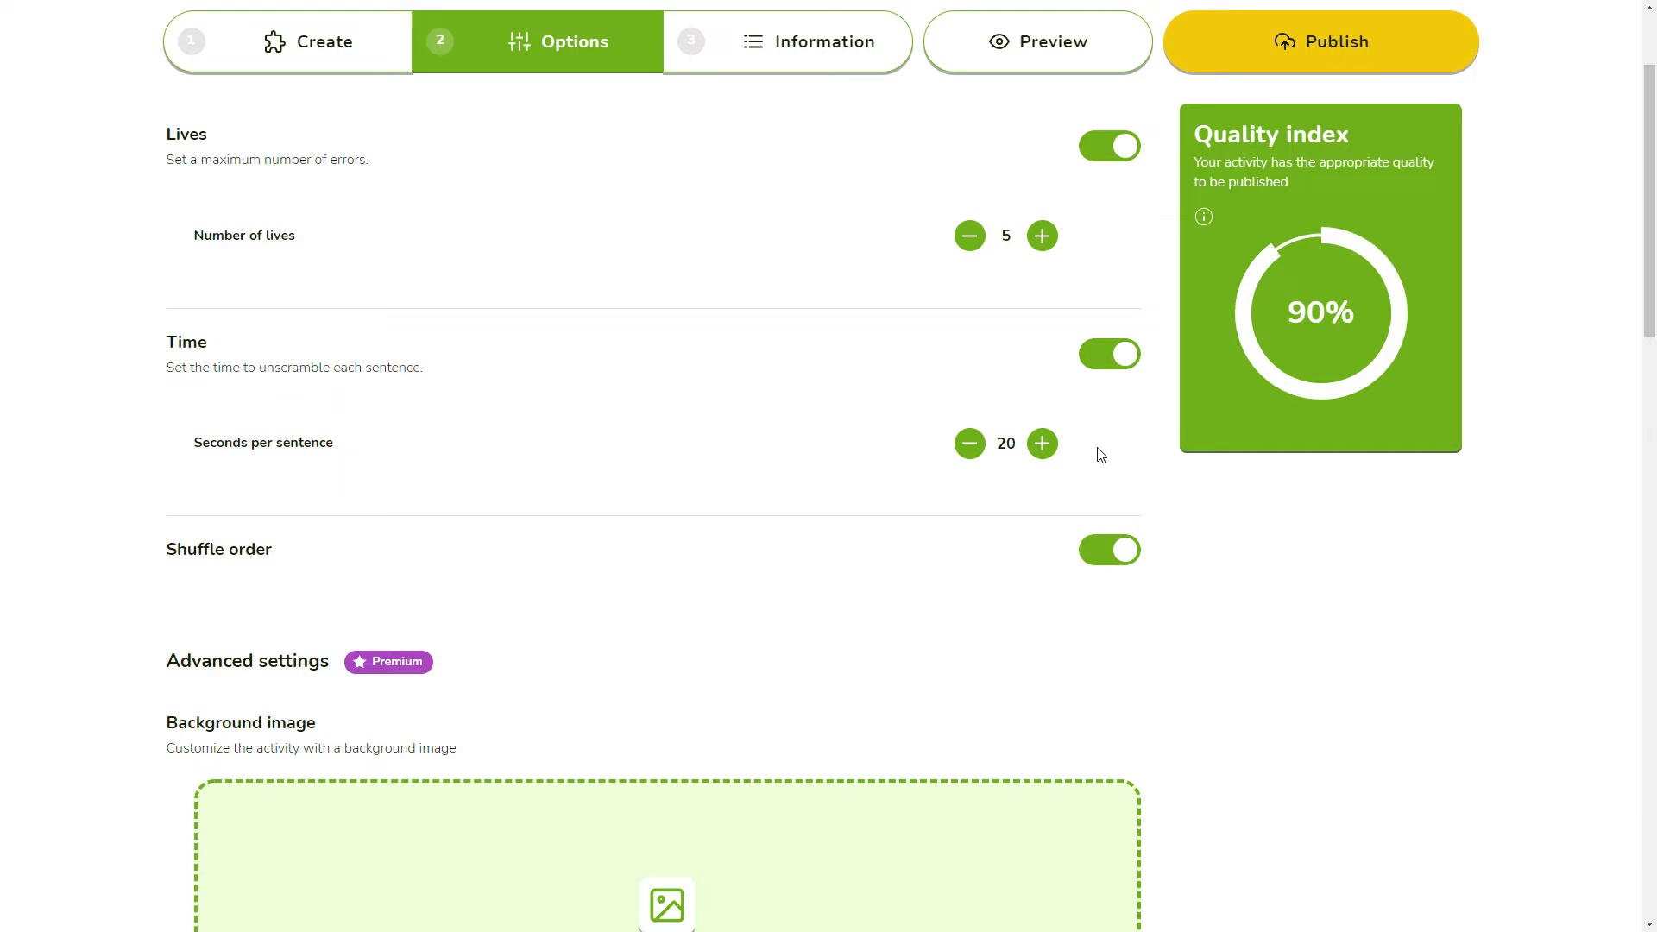
pyautogui.scroll(-1, 1098, 455)
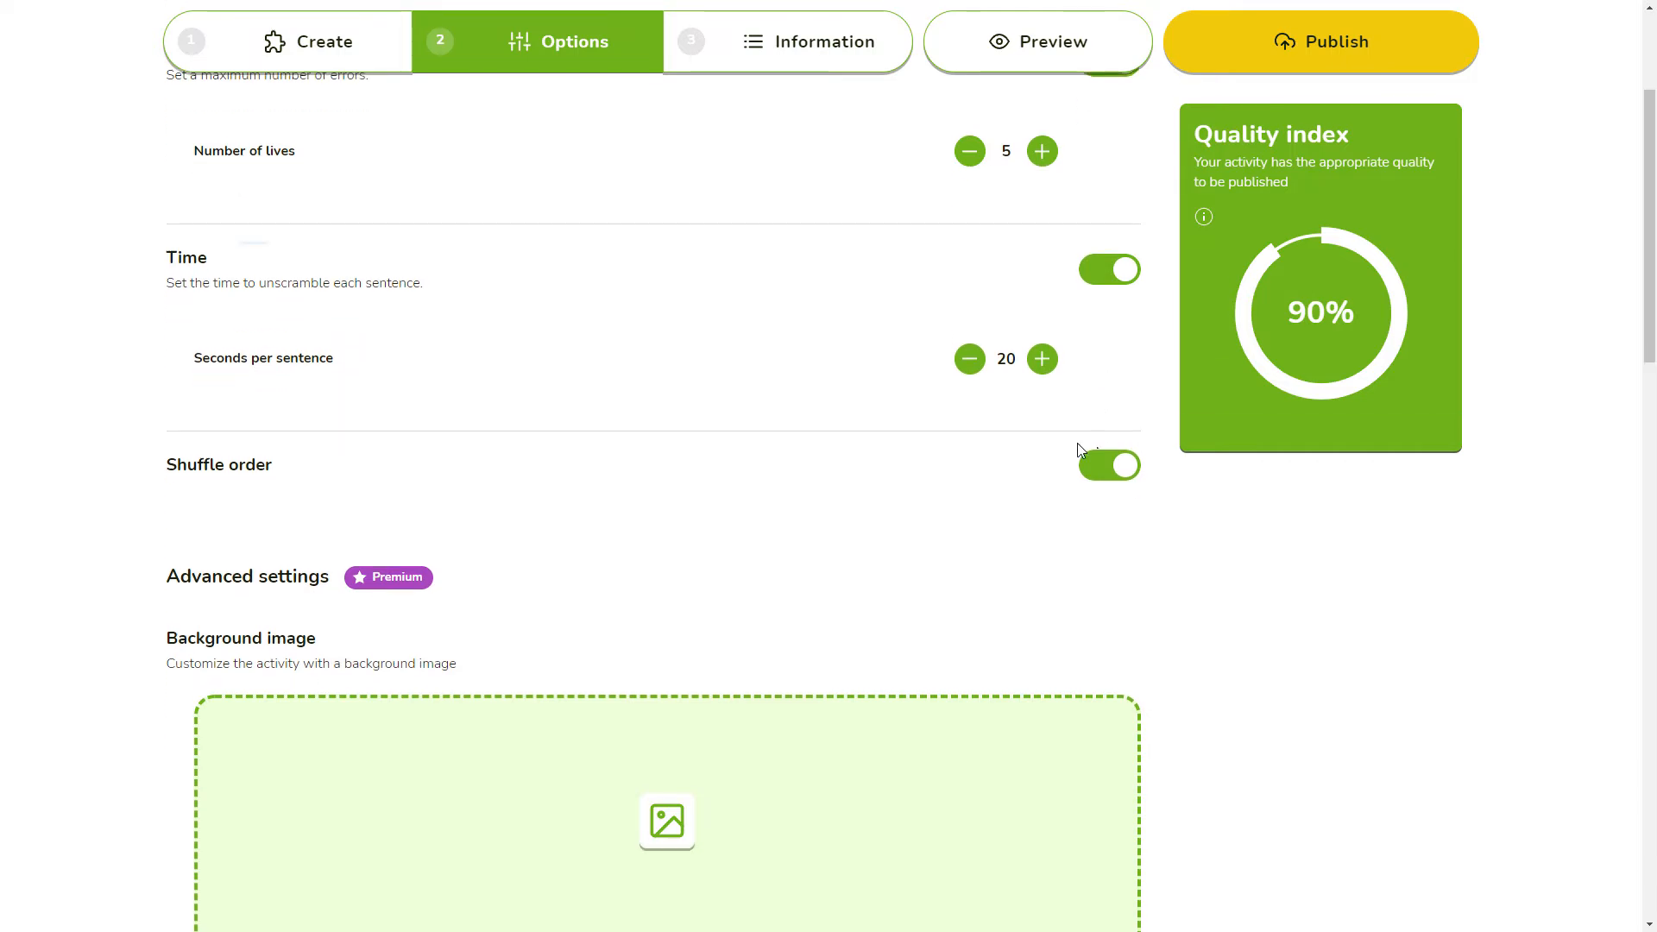
pyautogui.scroll(-3, 1048, 434)
pyautogui.scroll(-1, 1040, 425)
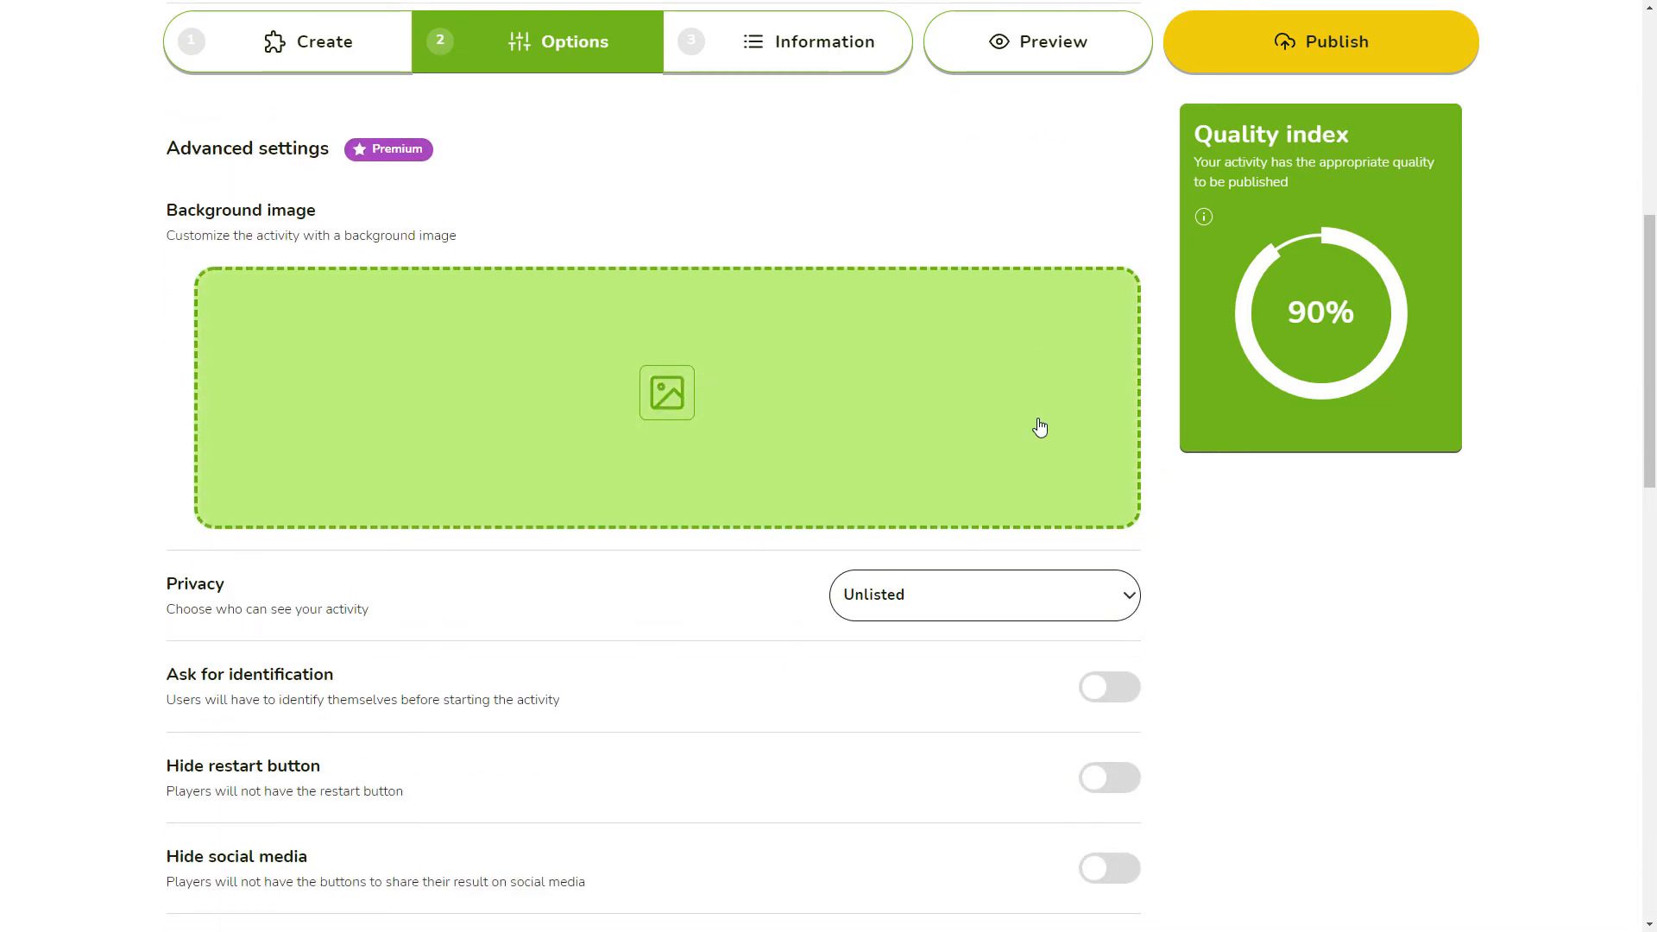
# Step: Make the activity unlisted, hide correct answers on the end screen and review the background colour
pyautogui.moveTo(857, 778); pyautogui.dragTo(667, 388)
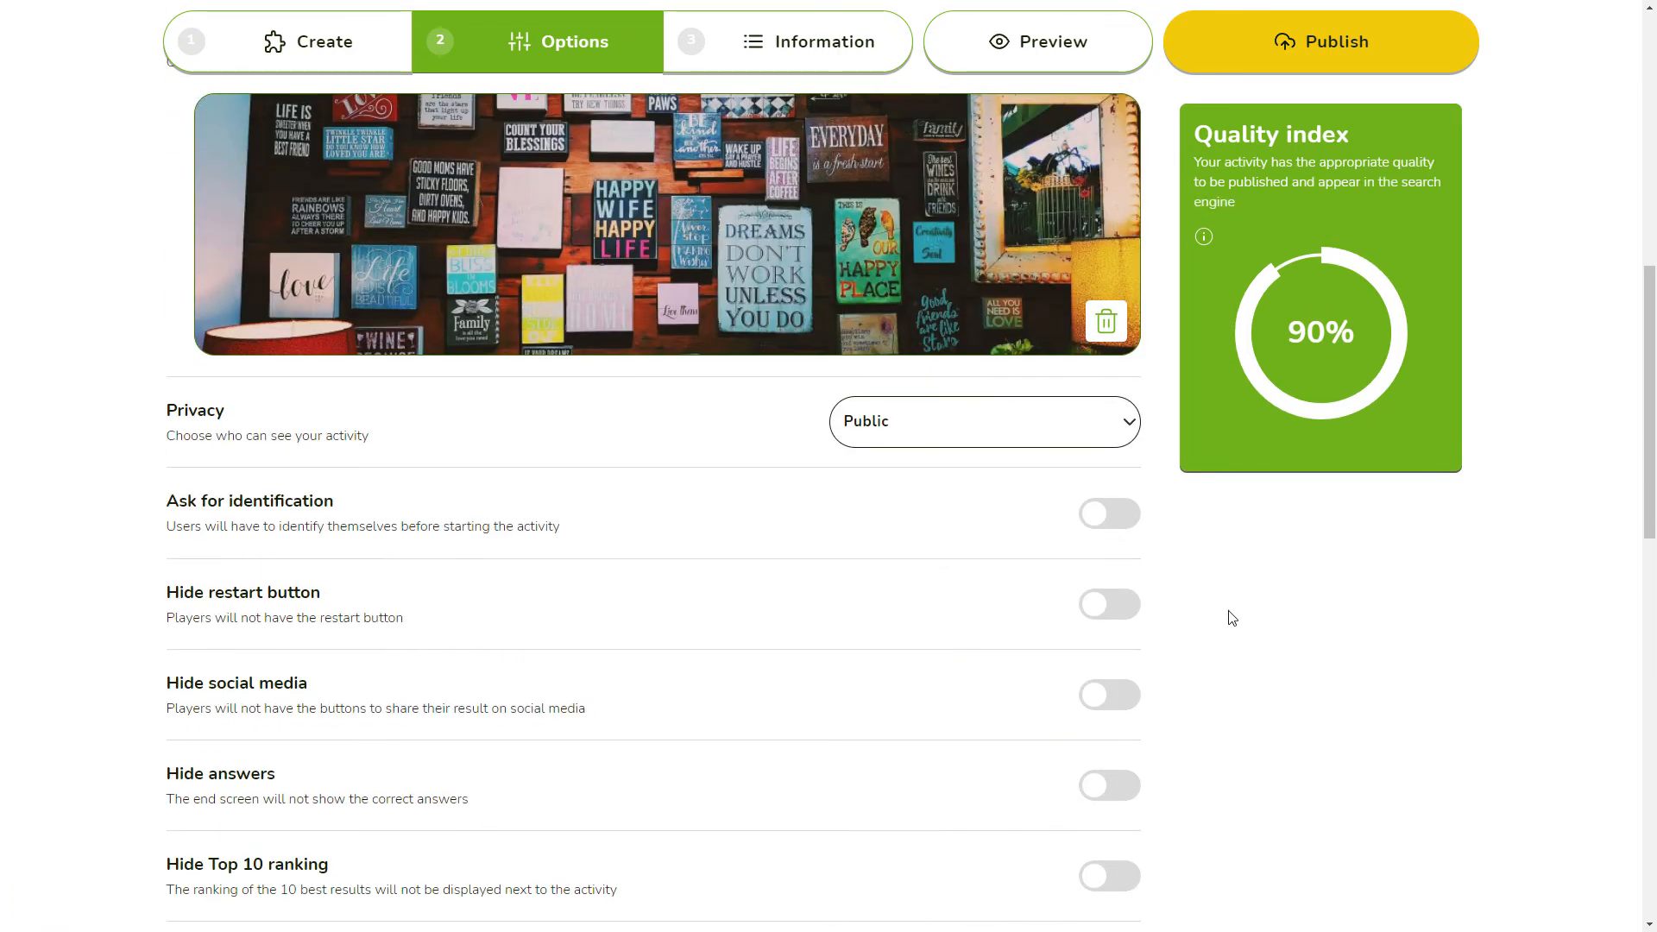
pyautogui.click(1107, 339)
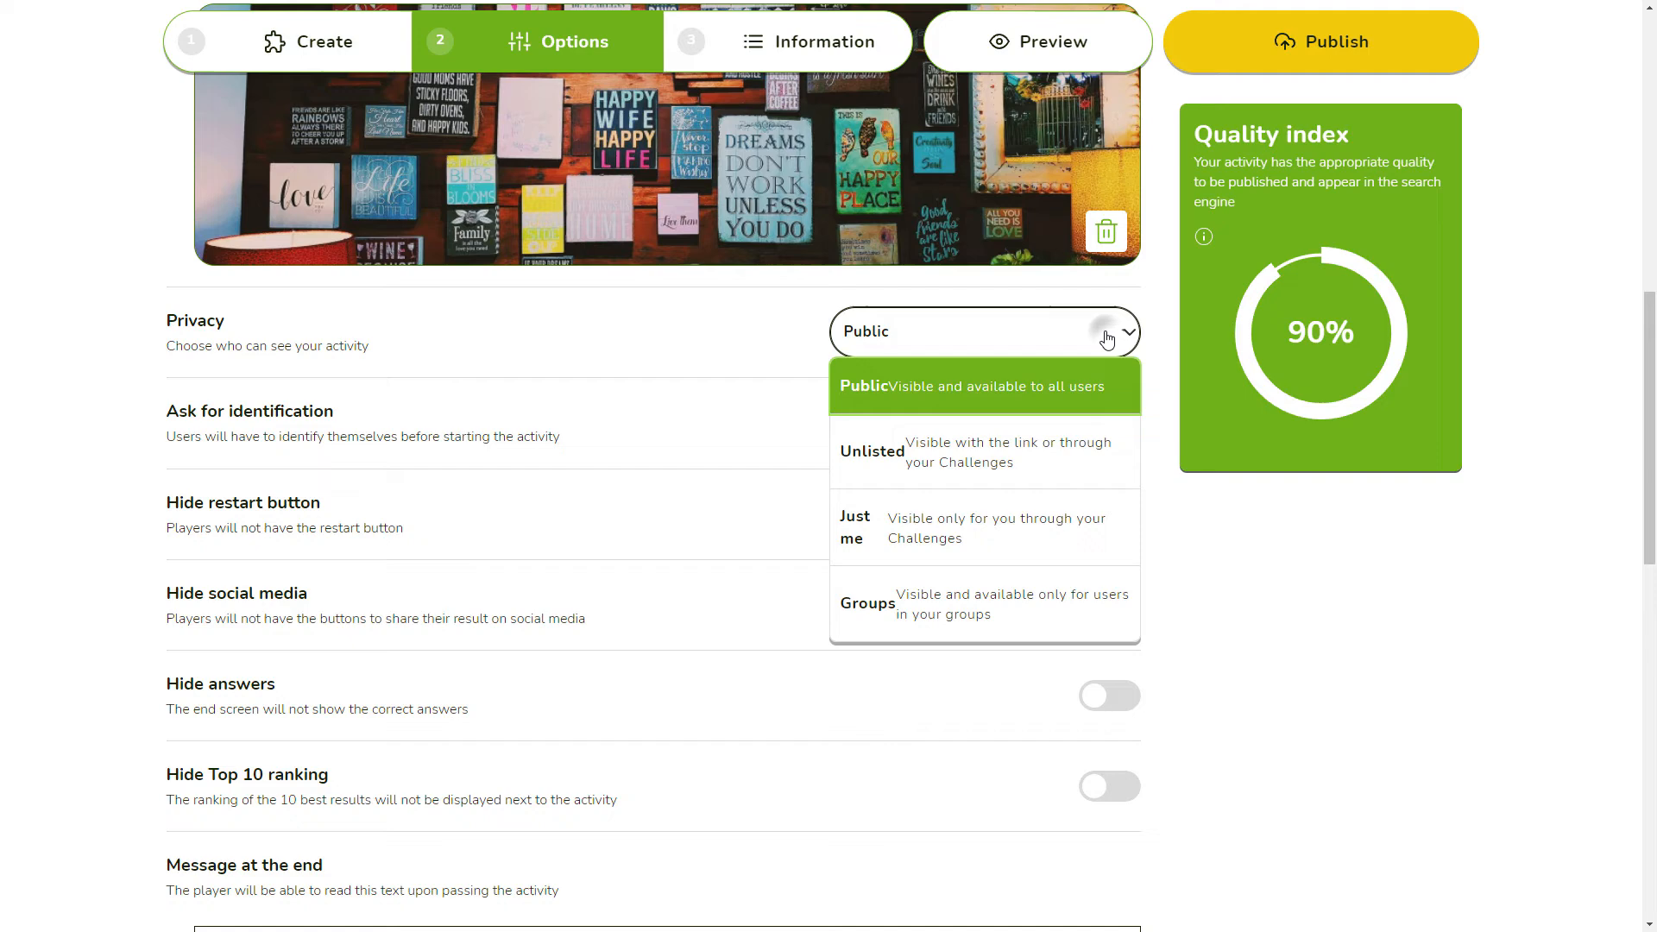
pyautogui.click(923, 469)
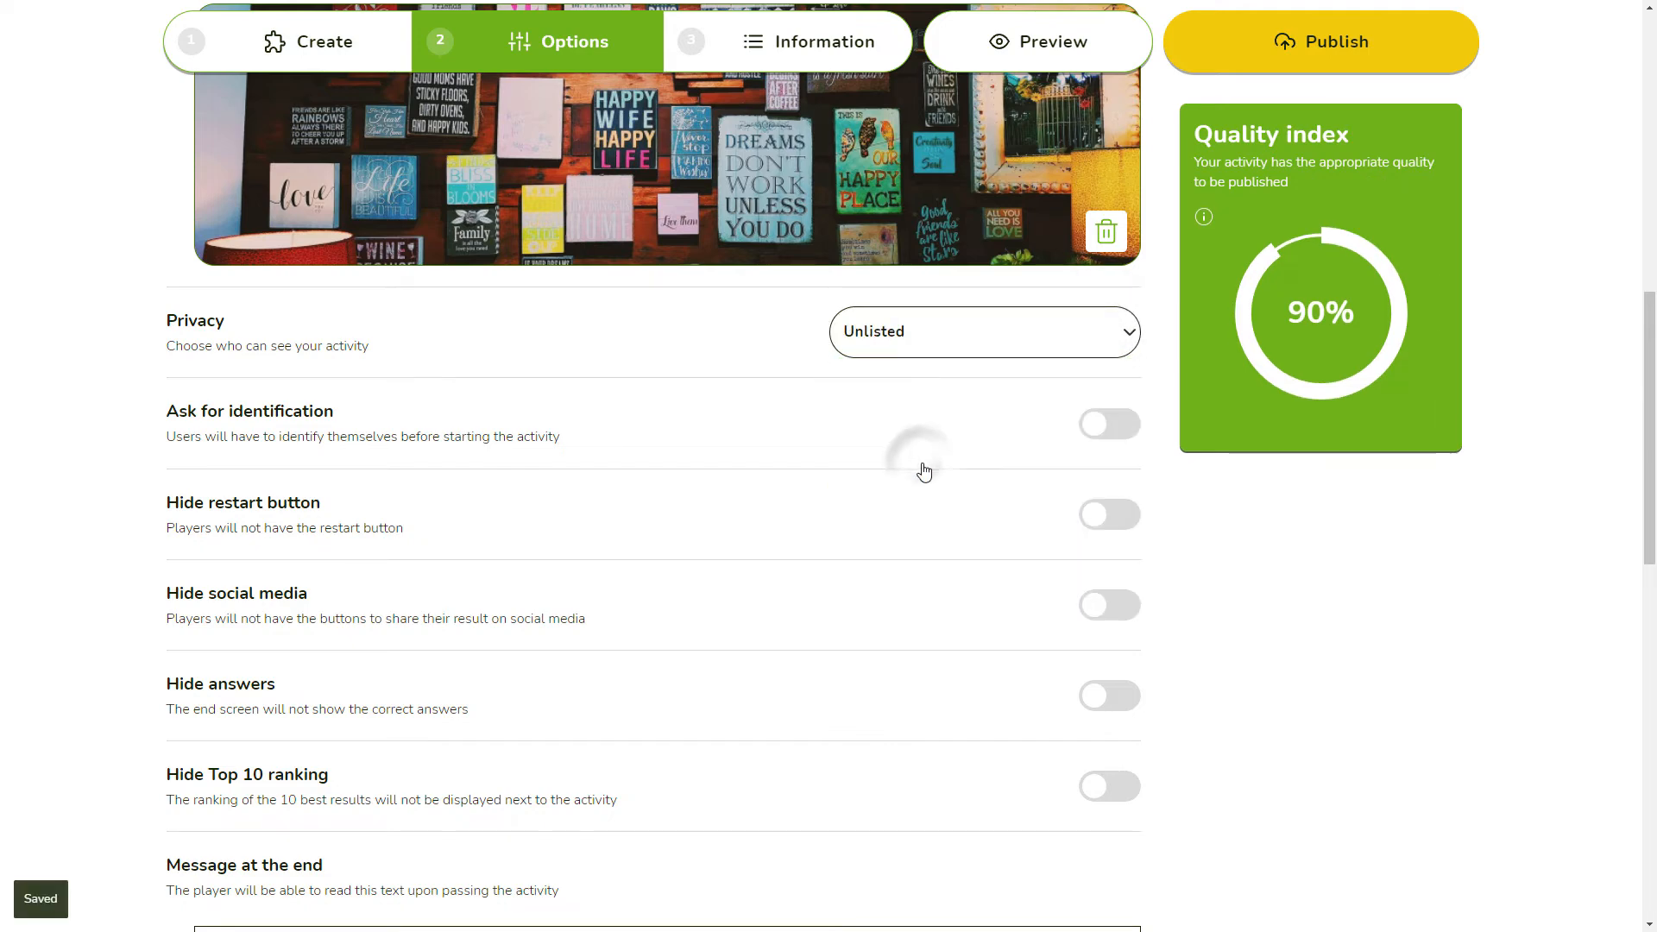
pyautogui.scroll(-3, 777, 518)
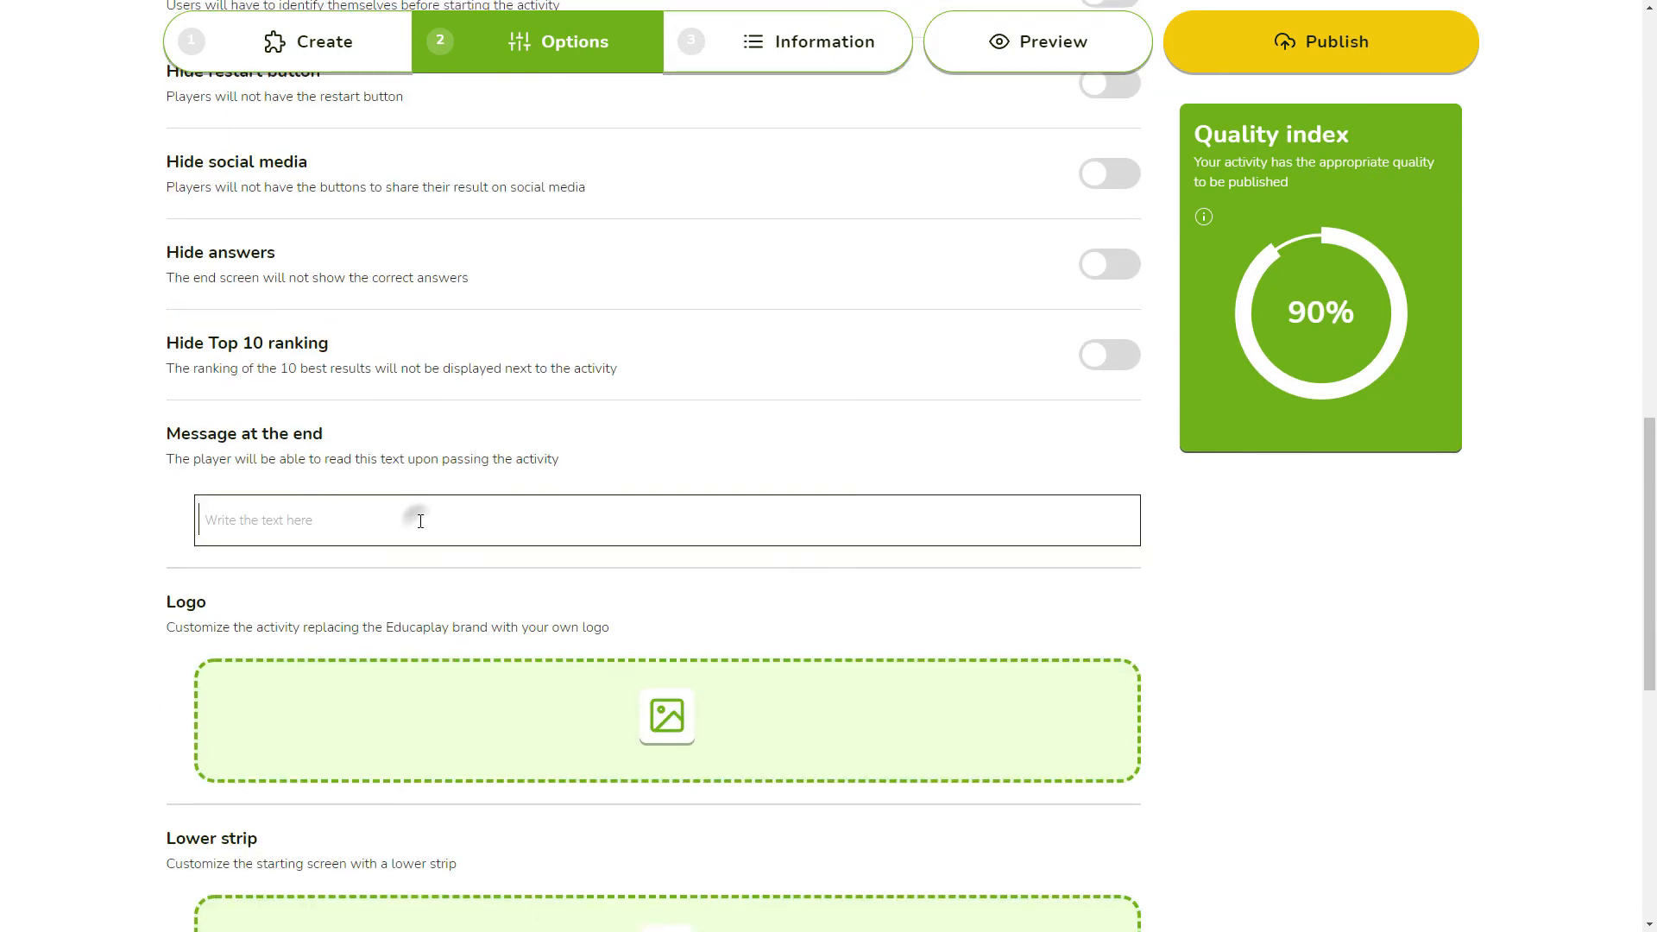
pyautogui.write('The code is 1234.')
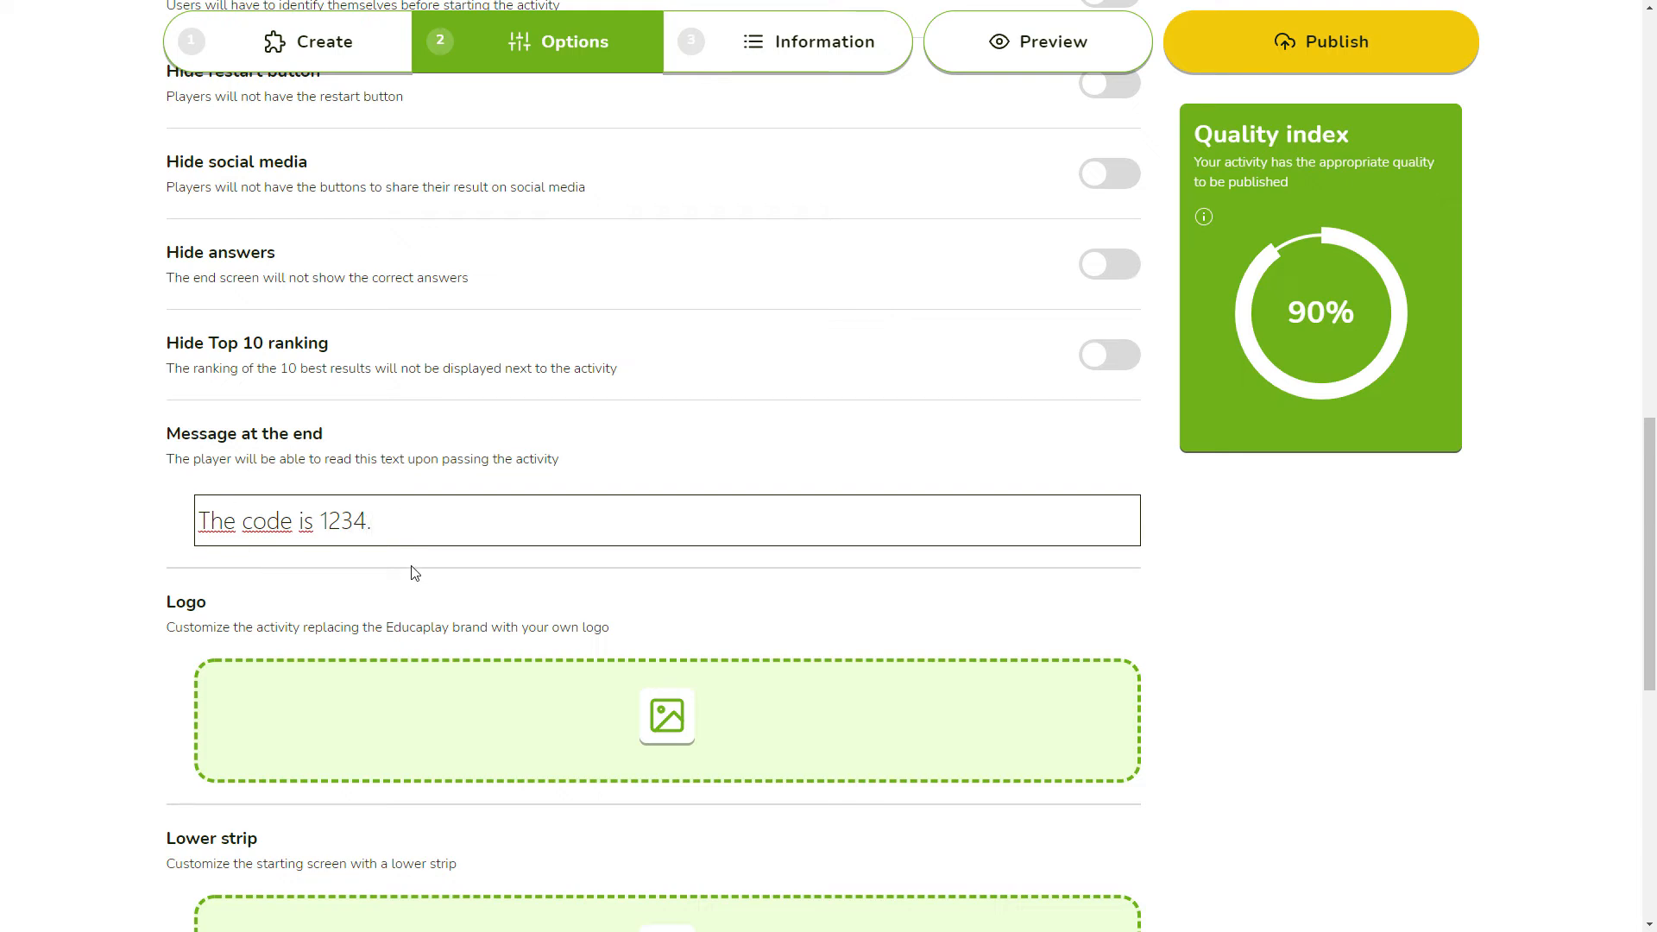
pyautogui.click(1111, 268)
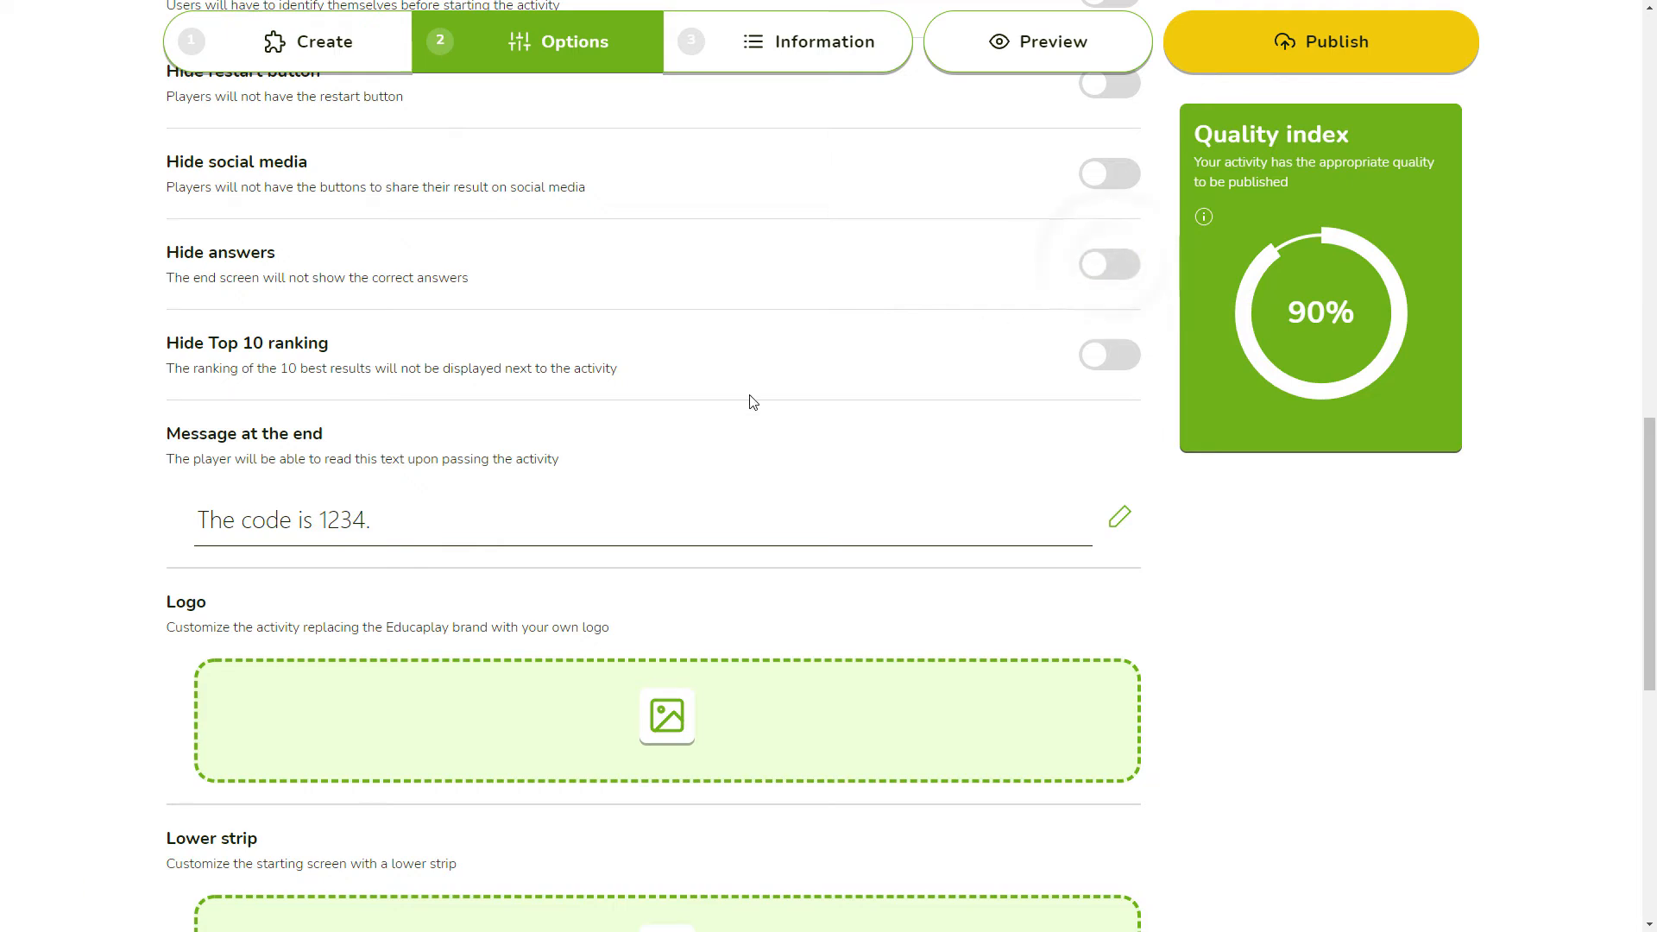
pyautogui.scroll(-3, 751, 401)
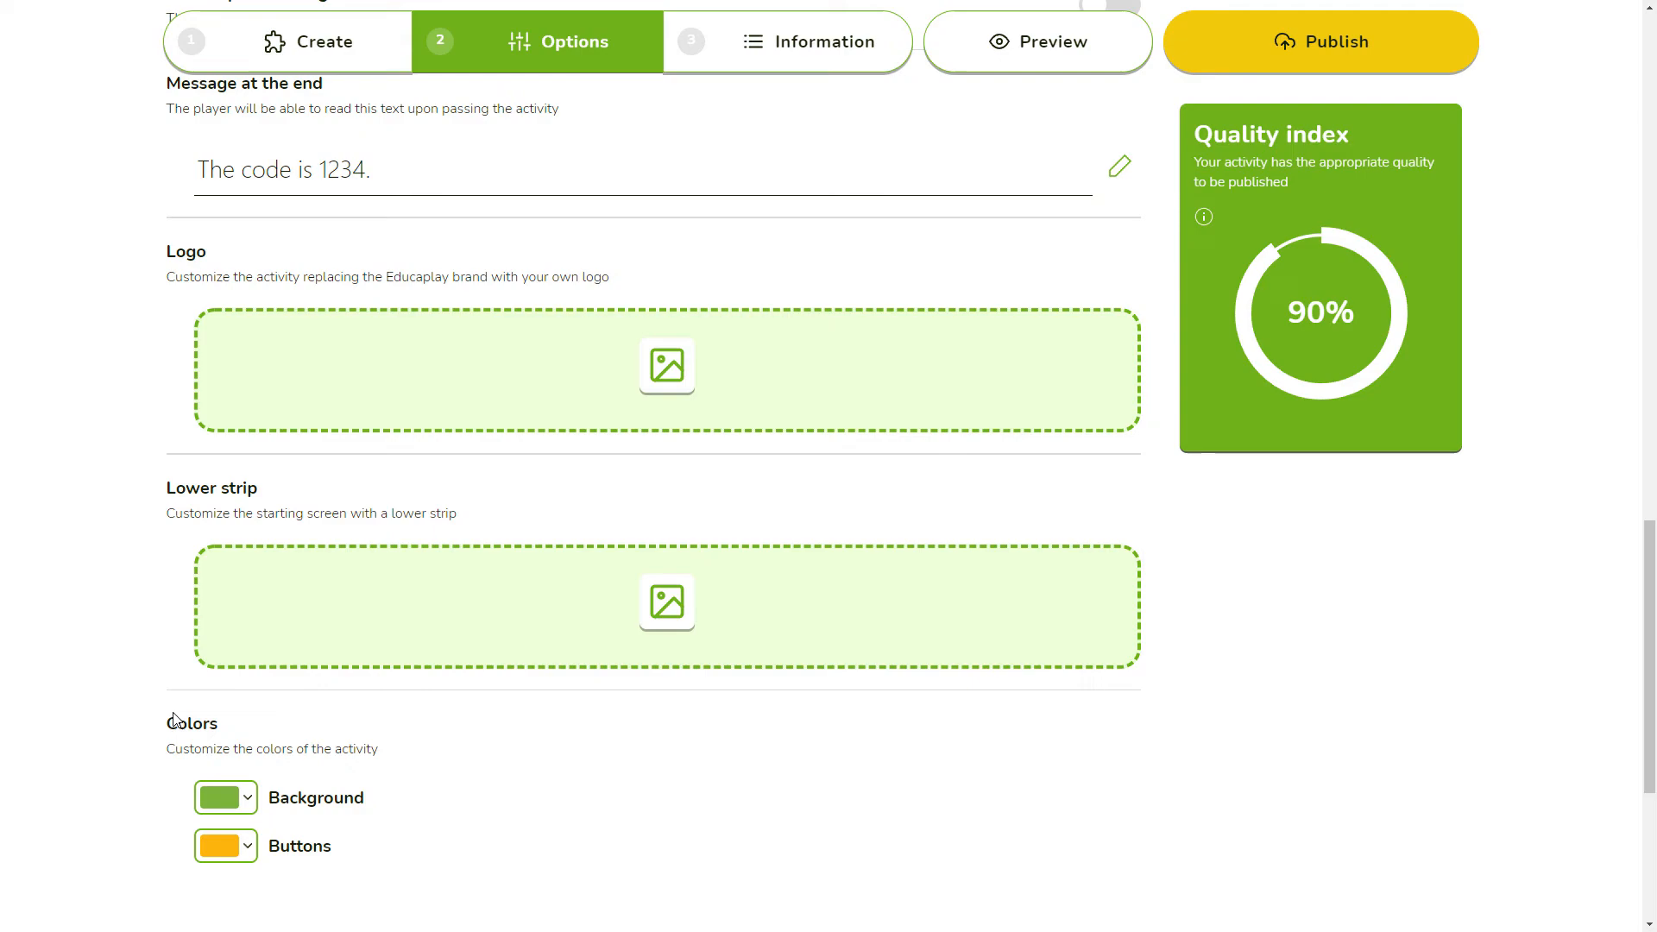
pyautogui.scroll(-1, 191, 648)
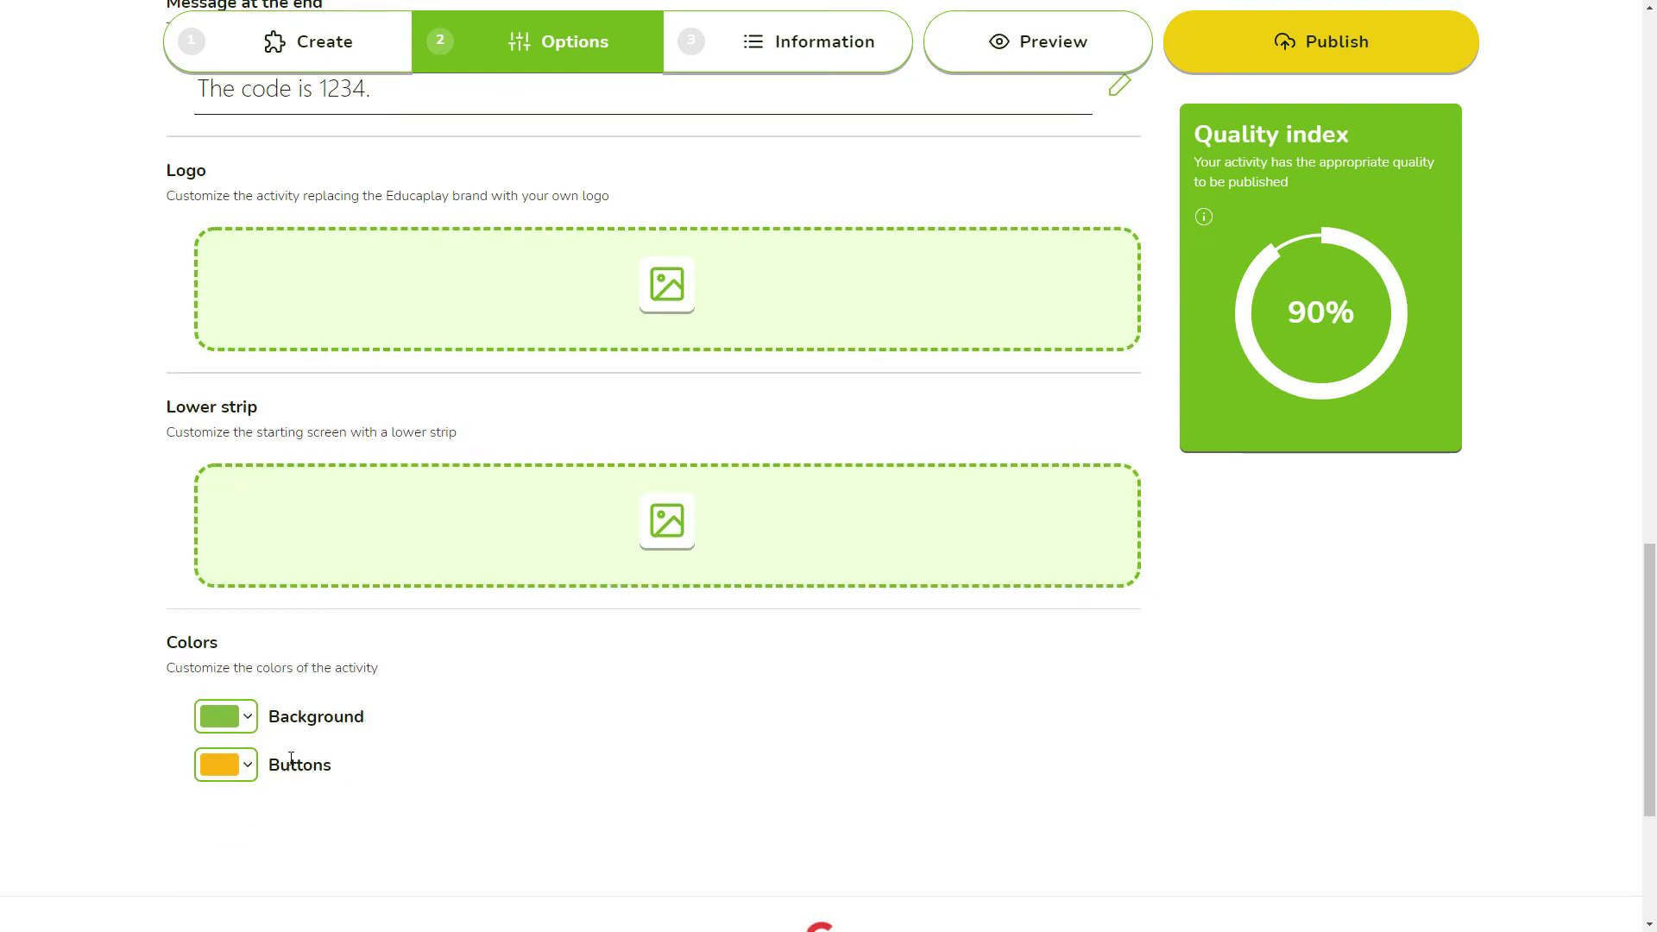
pyautogui.click(246, 719)
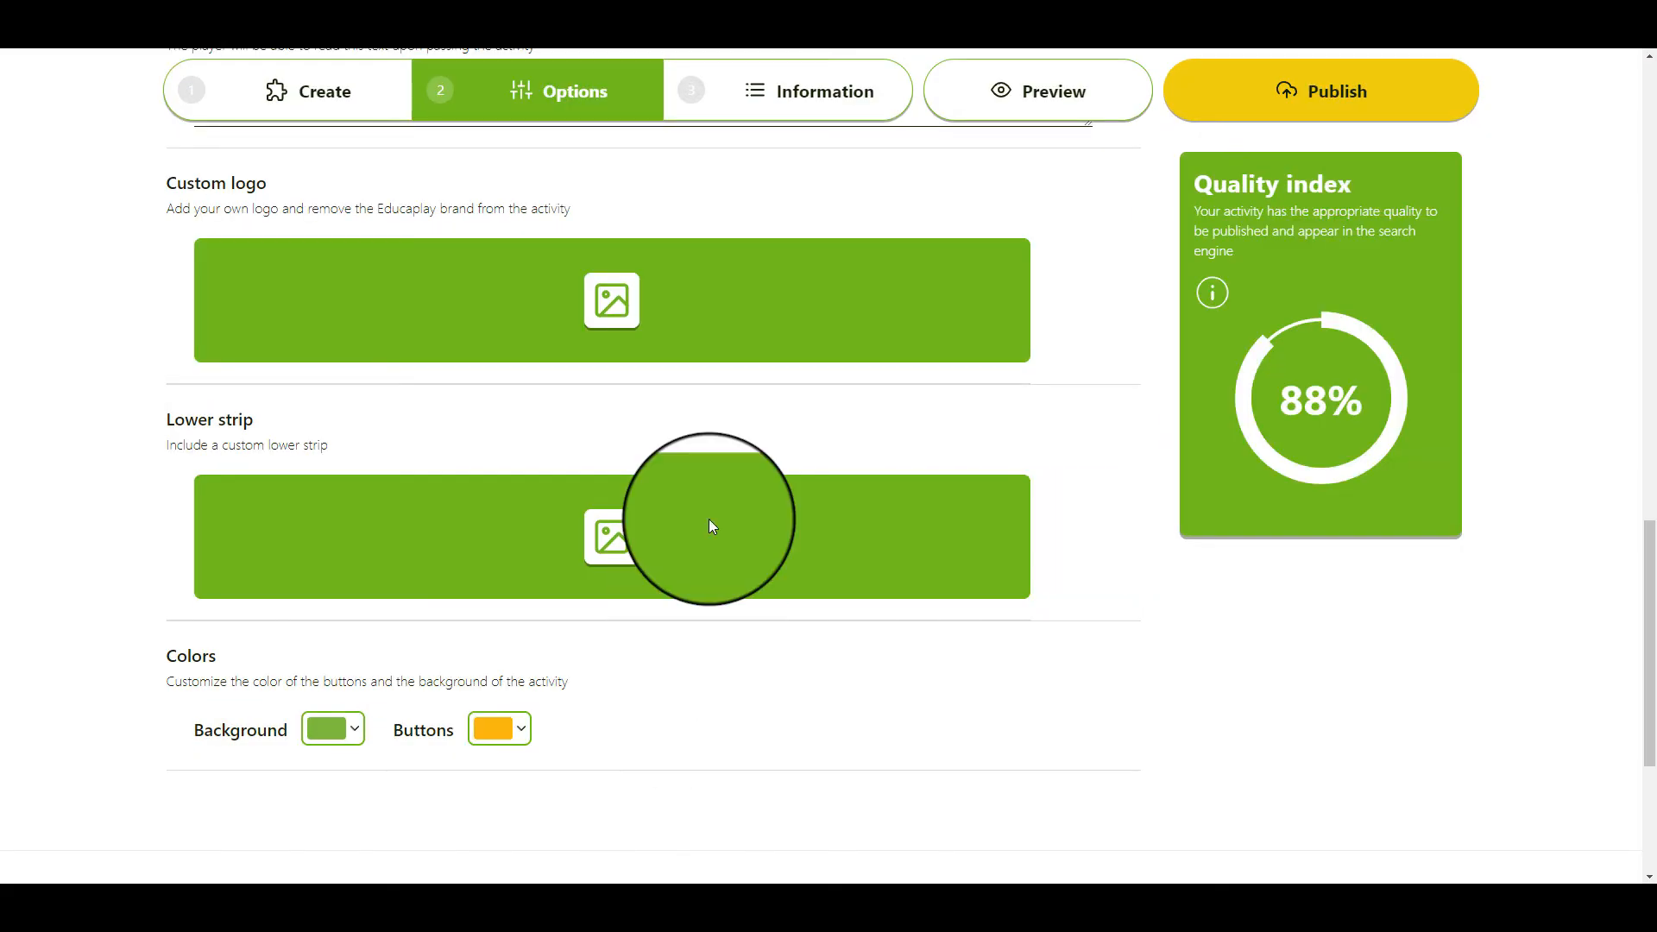
pyautogui.click(803, 90)
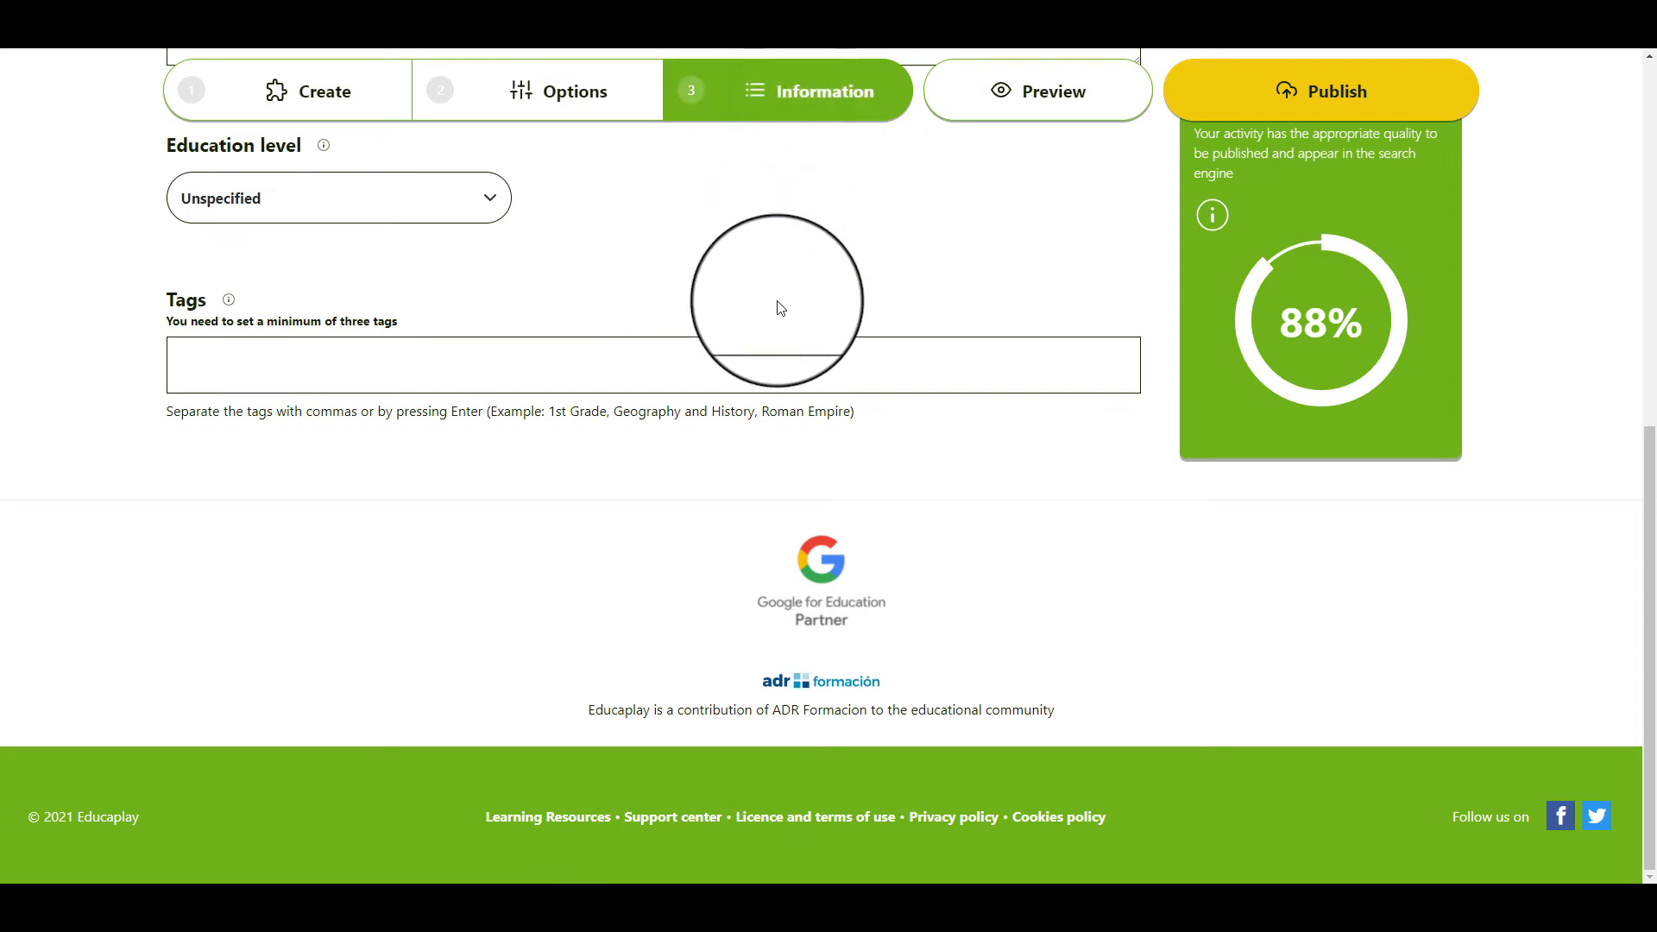
pyautogui.scroll(5, 780, 307)
pyautogui.scroll(2, 780, 306)
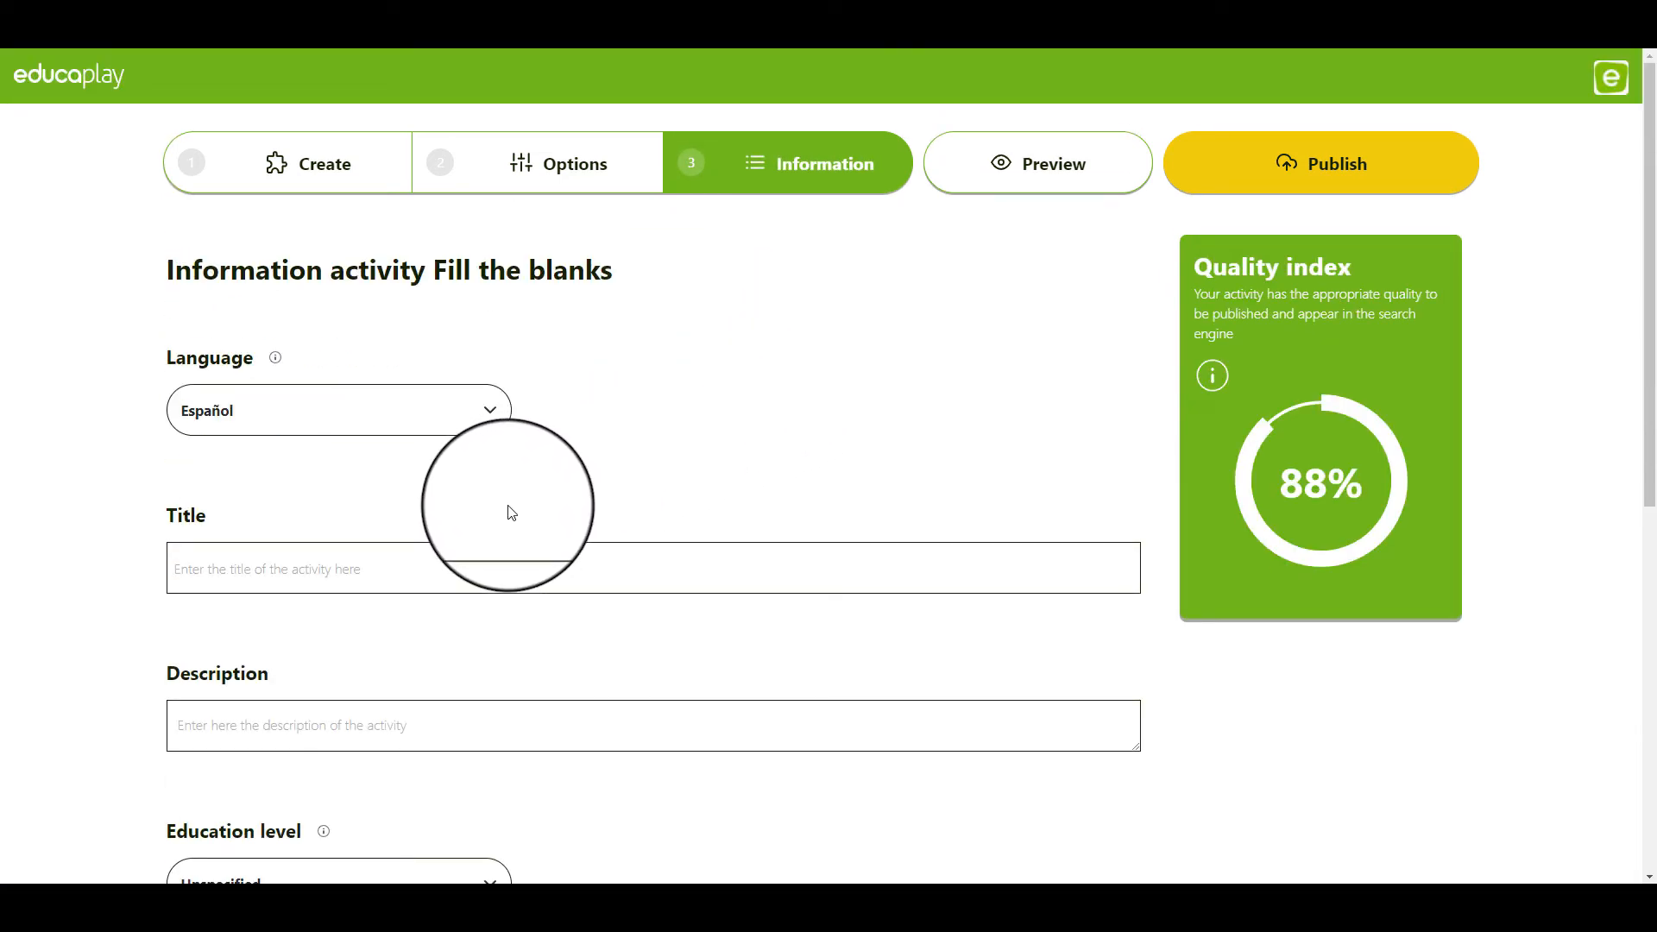
pyautogui.scroll(-2, 505, 466)
# Step: Set the activity language to English
pyautogui.click(490, 237)
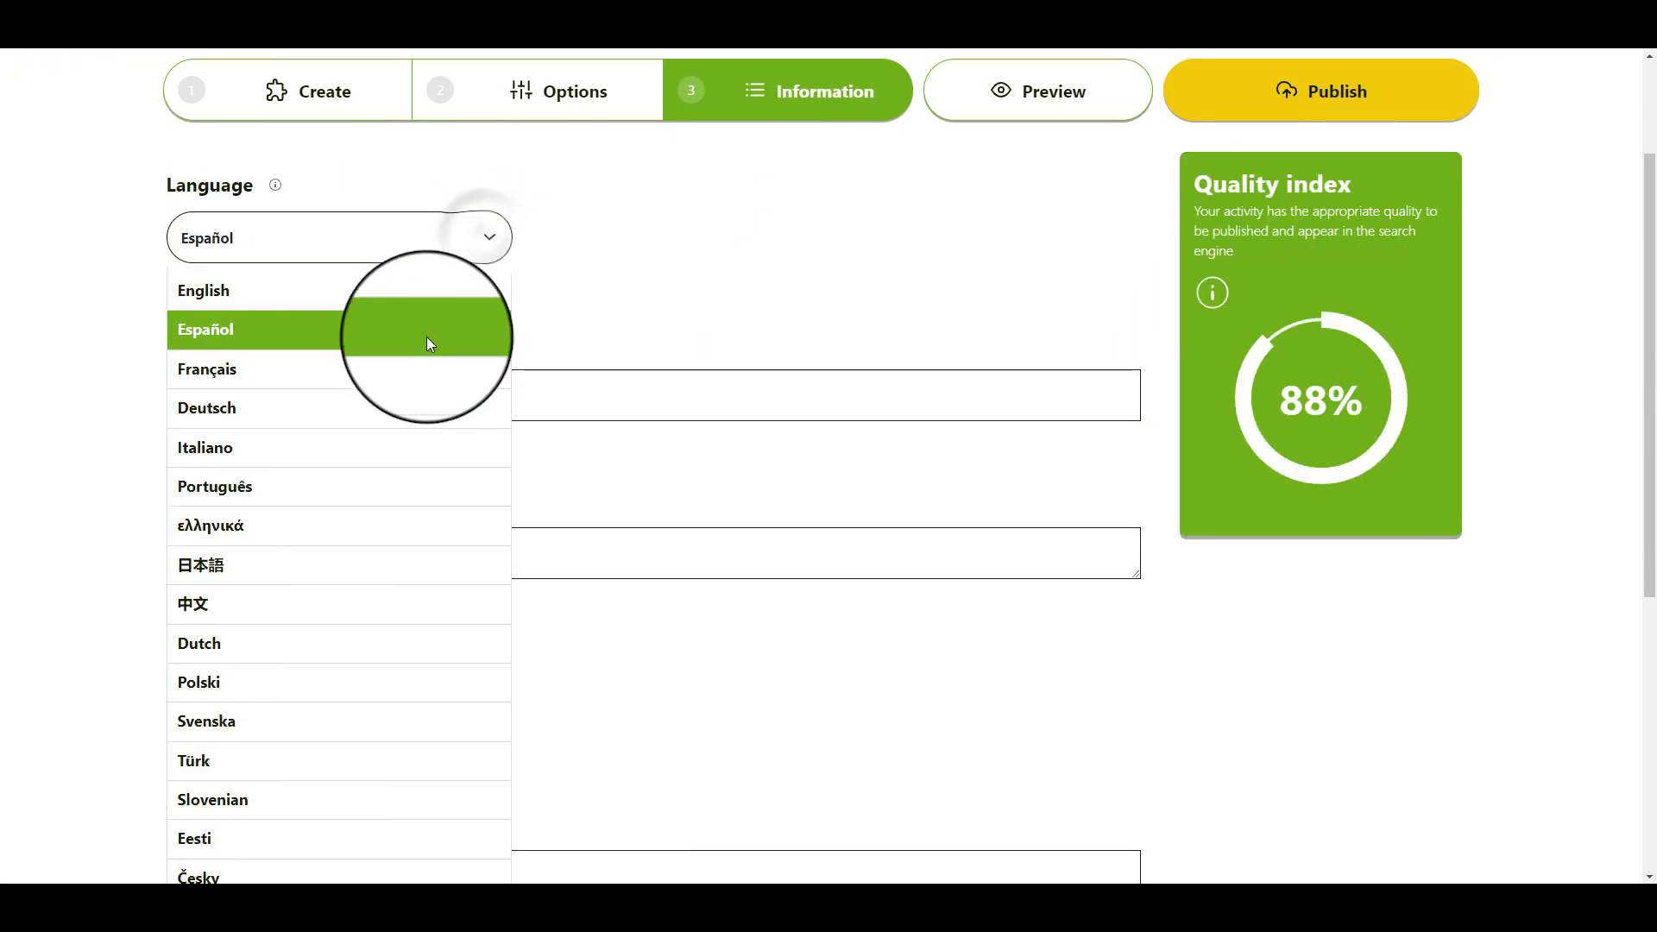
pyautogui.click(388, 290)
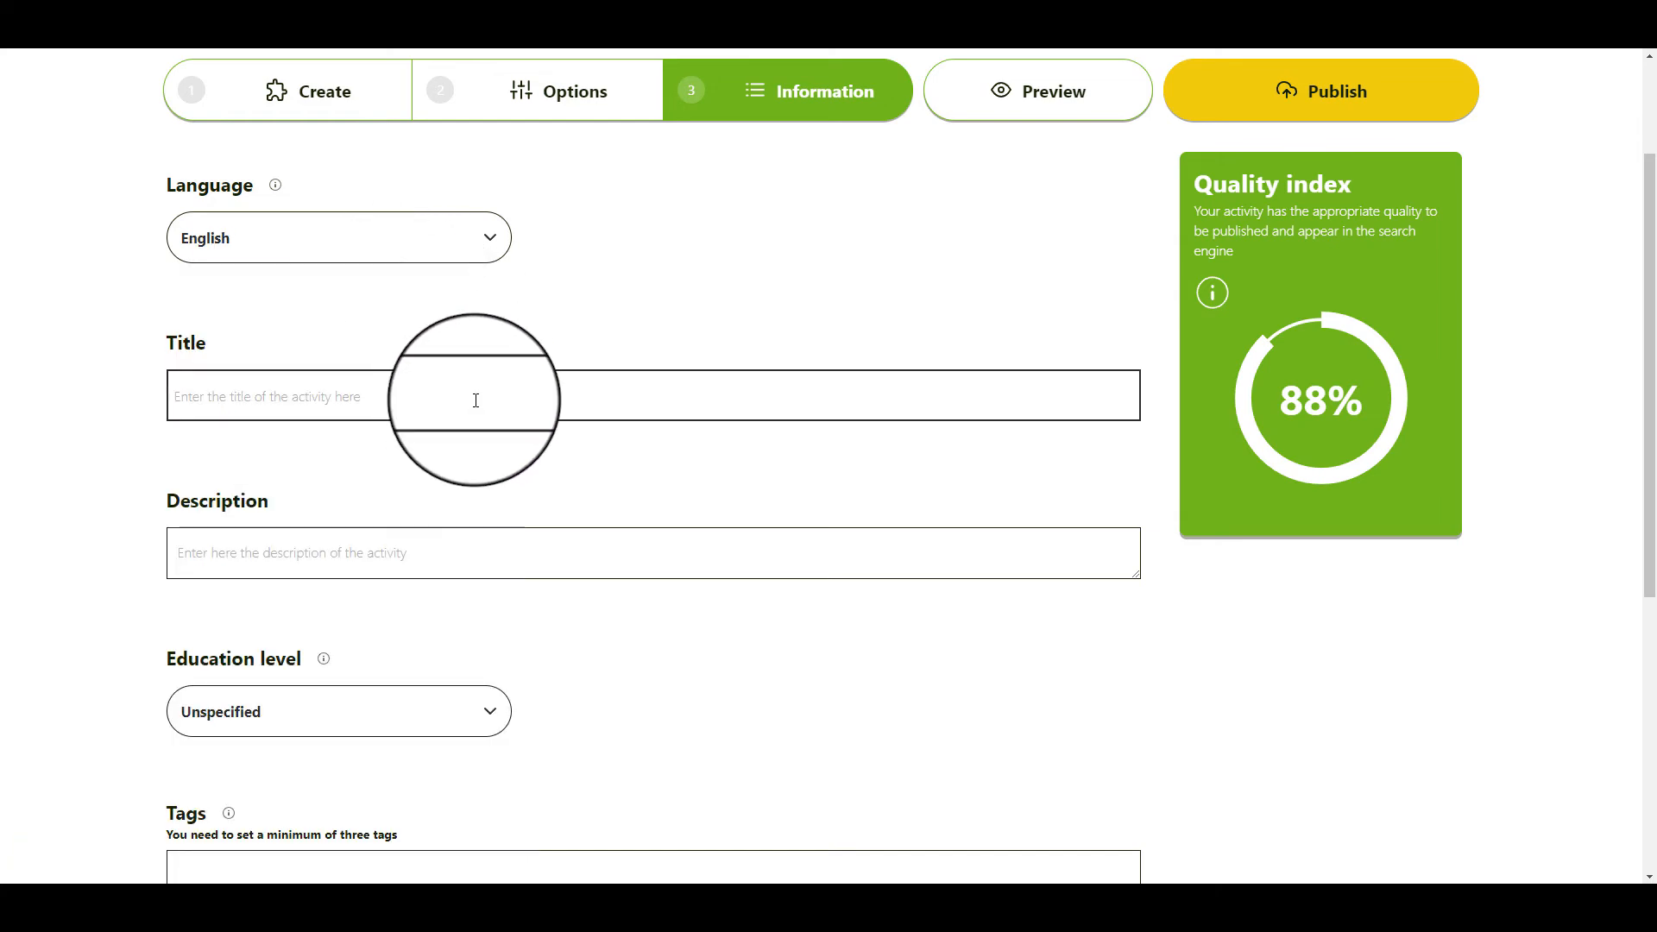
pyautogui.click(525, 560)
pyautogui.write('Fill in this text about the Educaplay accounts')
pyautogui.scroll(-3, 602, 622)
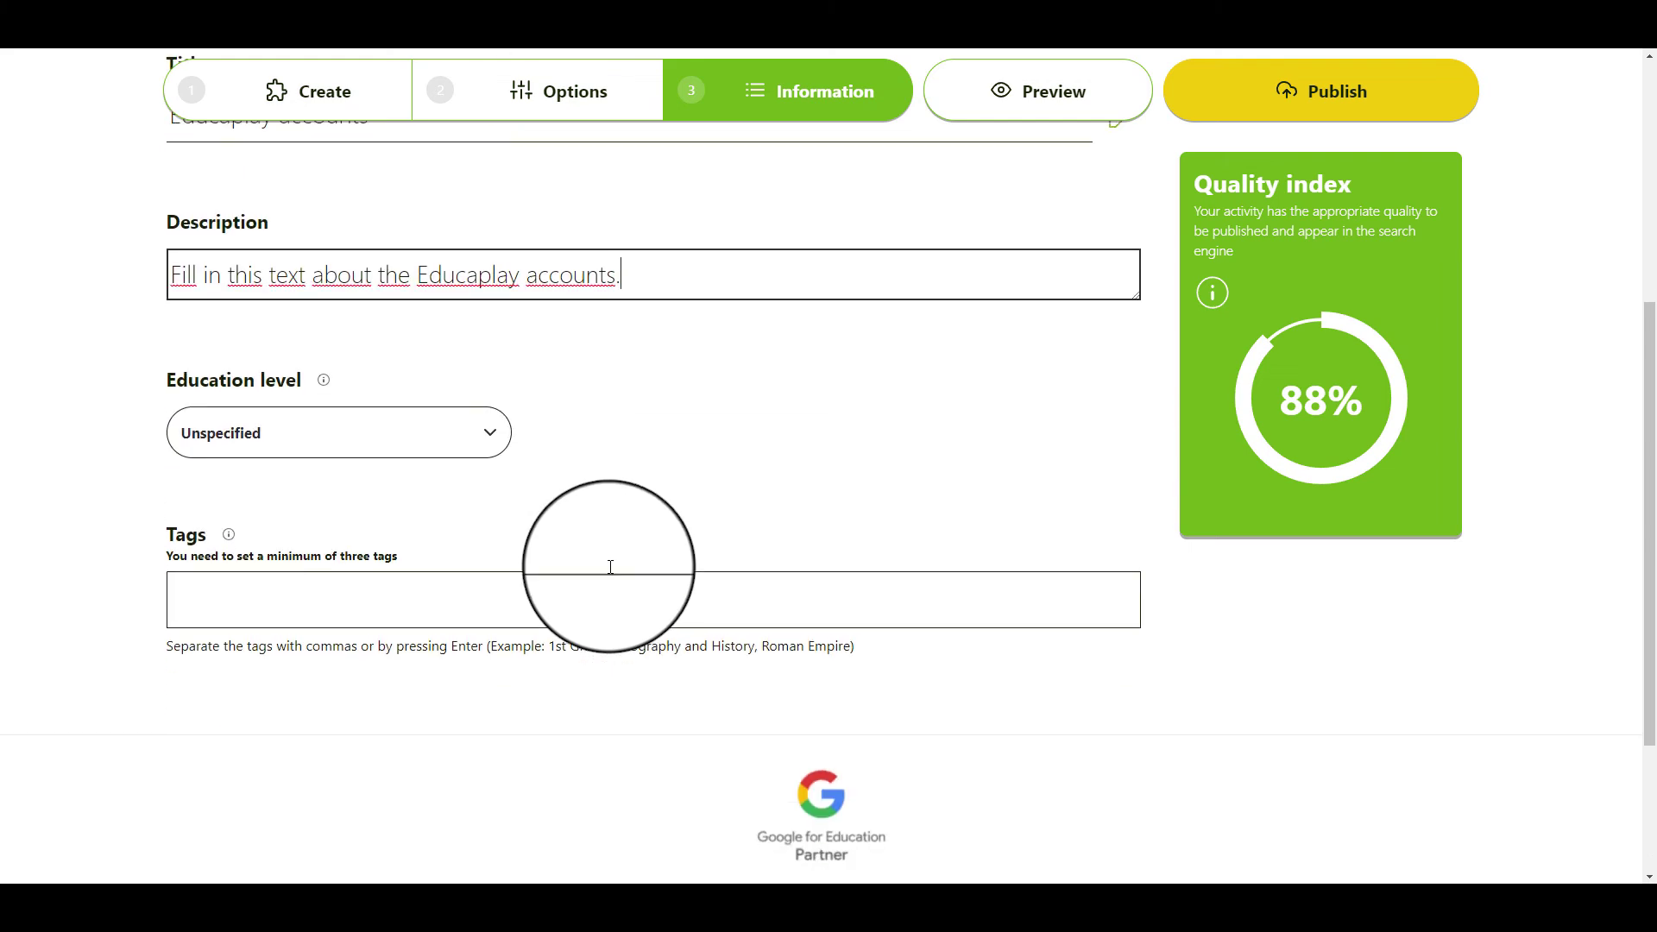
pyautogui.scroll(-2, 610, 567)
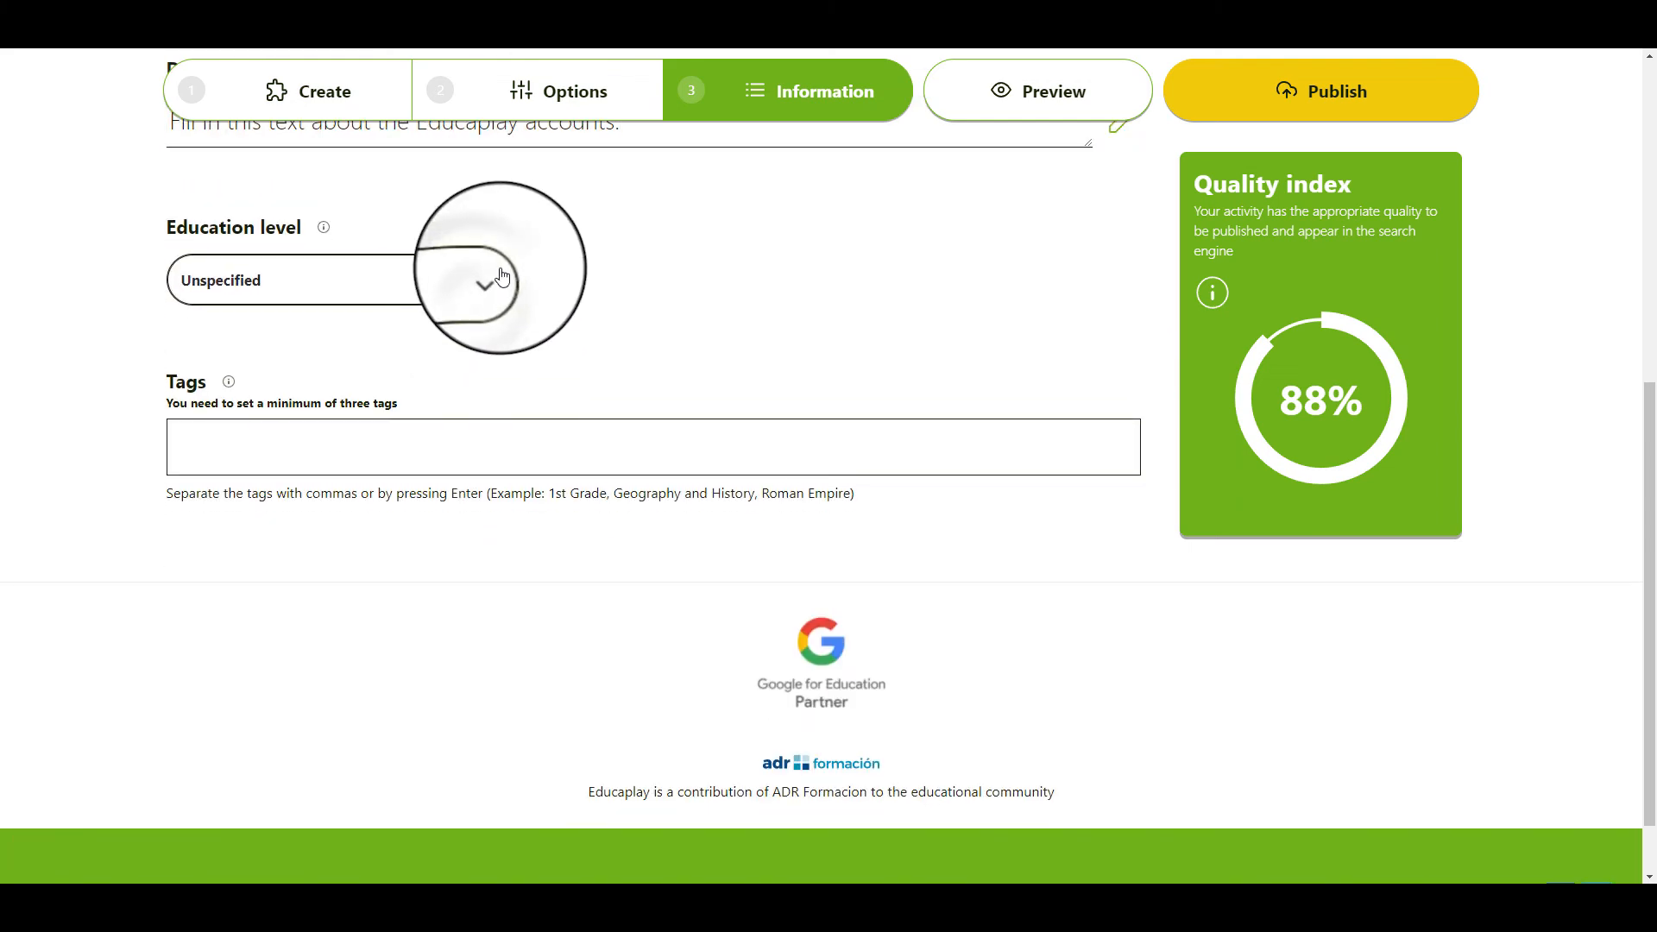
# Step: Set education level K8 and subject Arts and Humanities
pyautogui.click(490, 277)
pyautogui.scroll(-1, 388, 388)
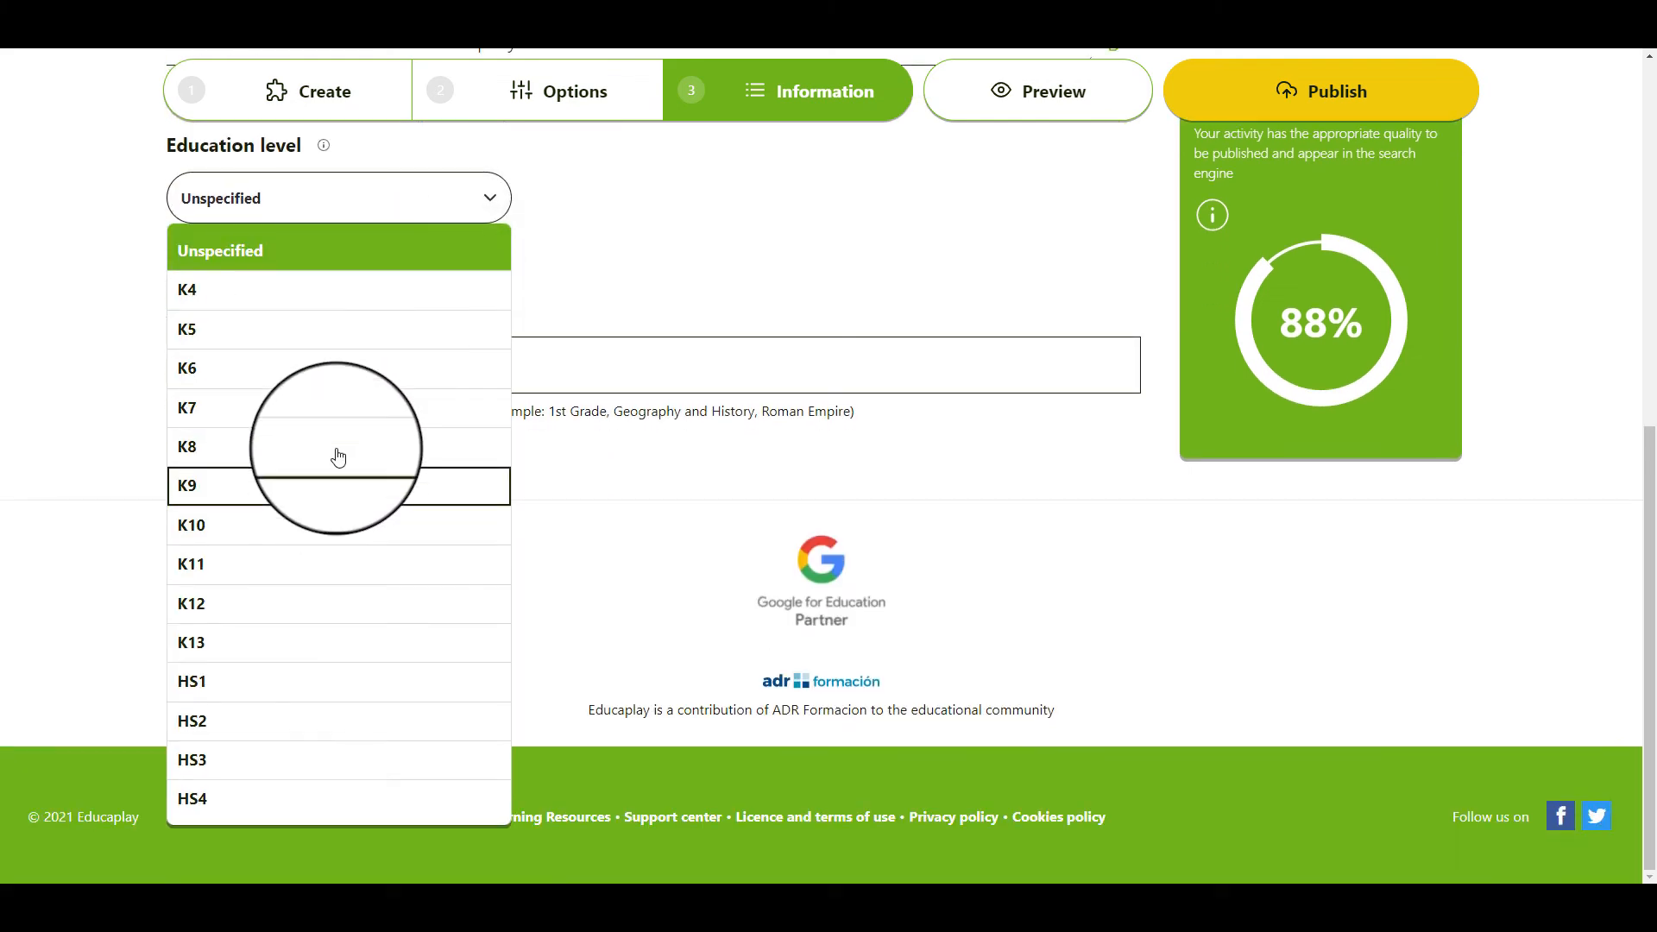
pyautogui.click(337, 447)
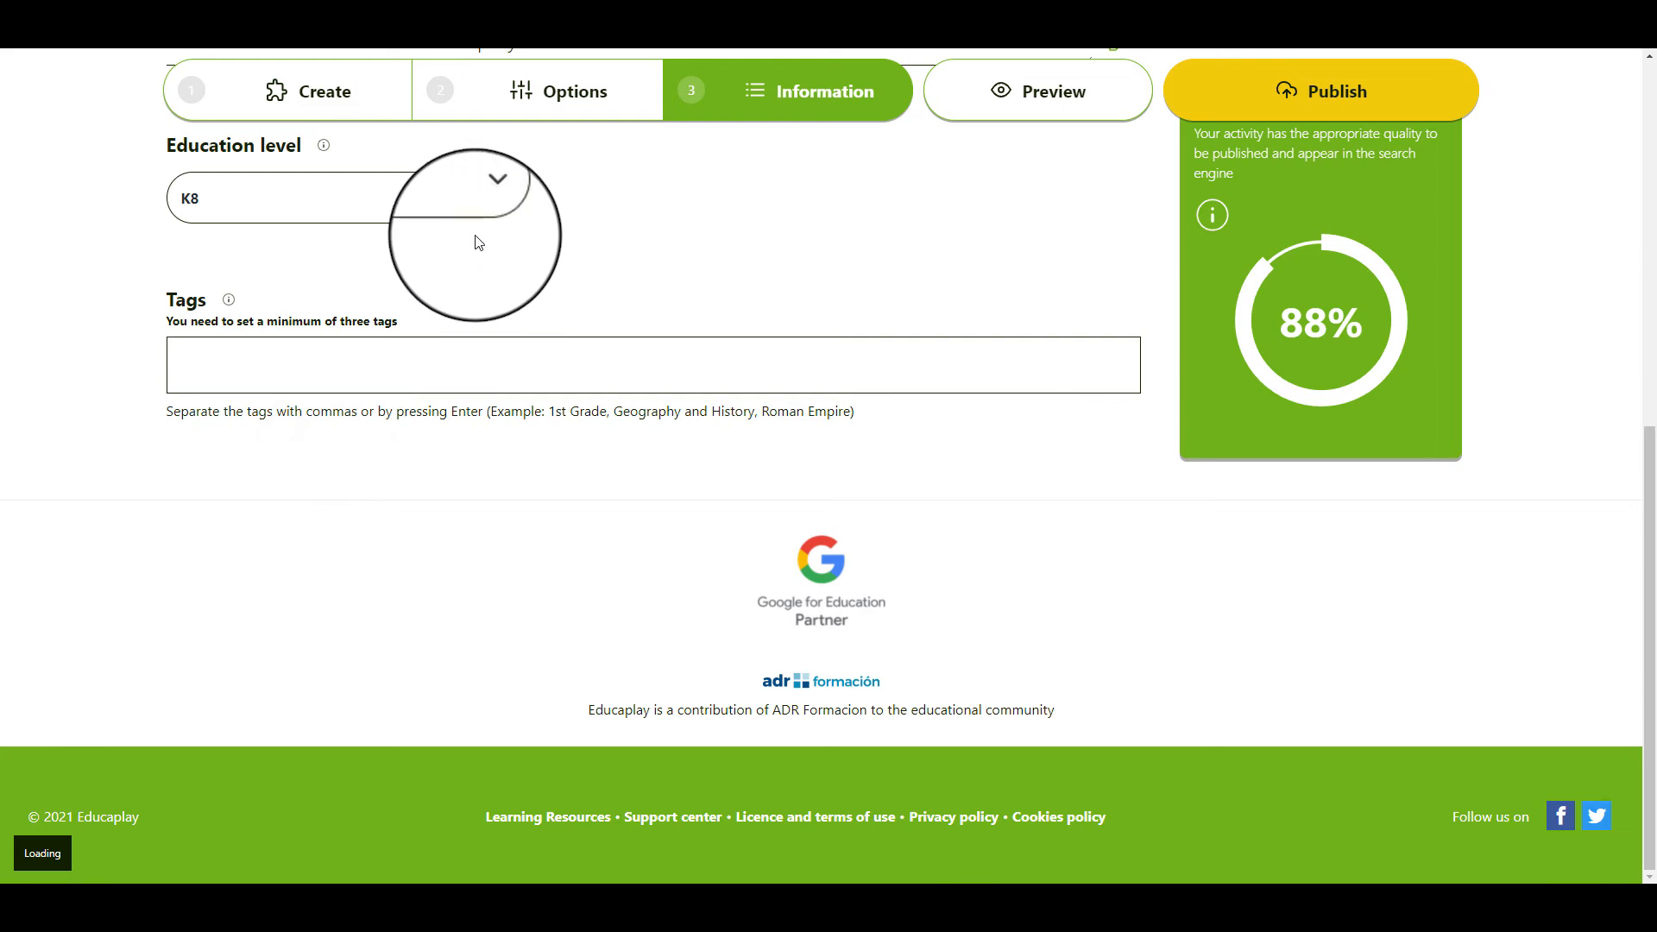
pyautogui.scroll(1, 567, 323)
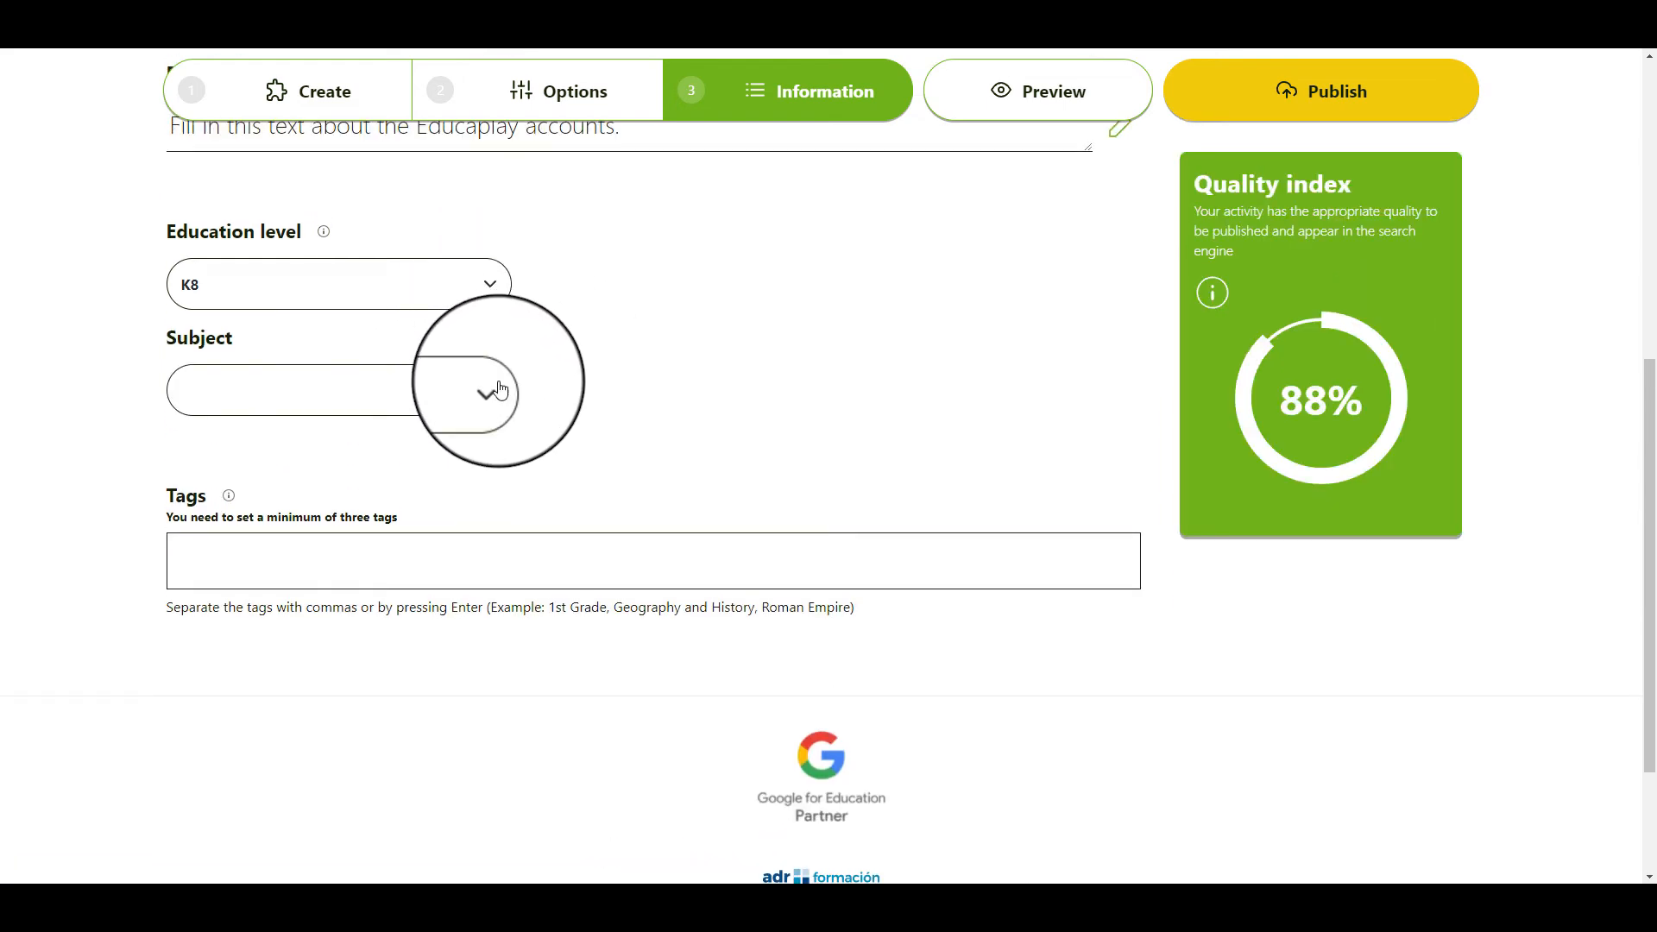
pyautogui.click(490, 388)
pyautogui.click(460, 447)
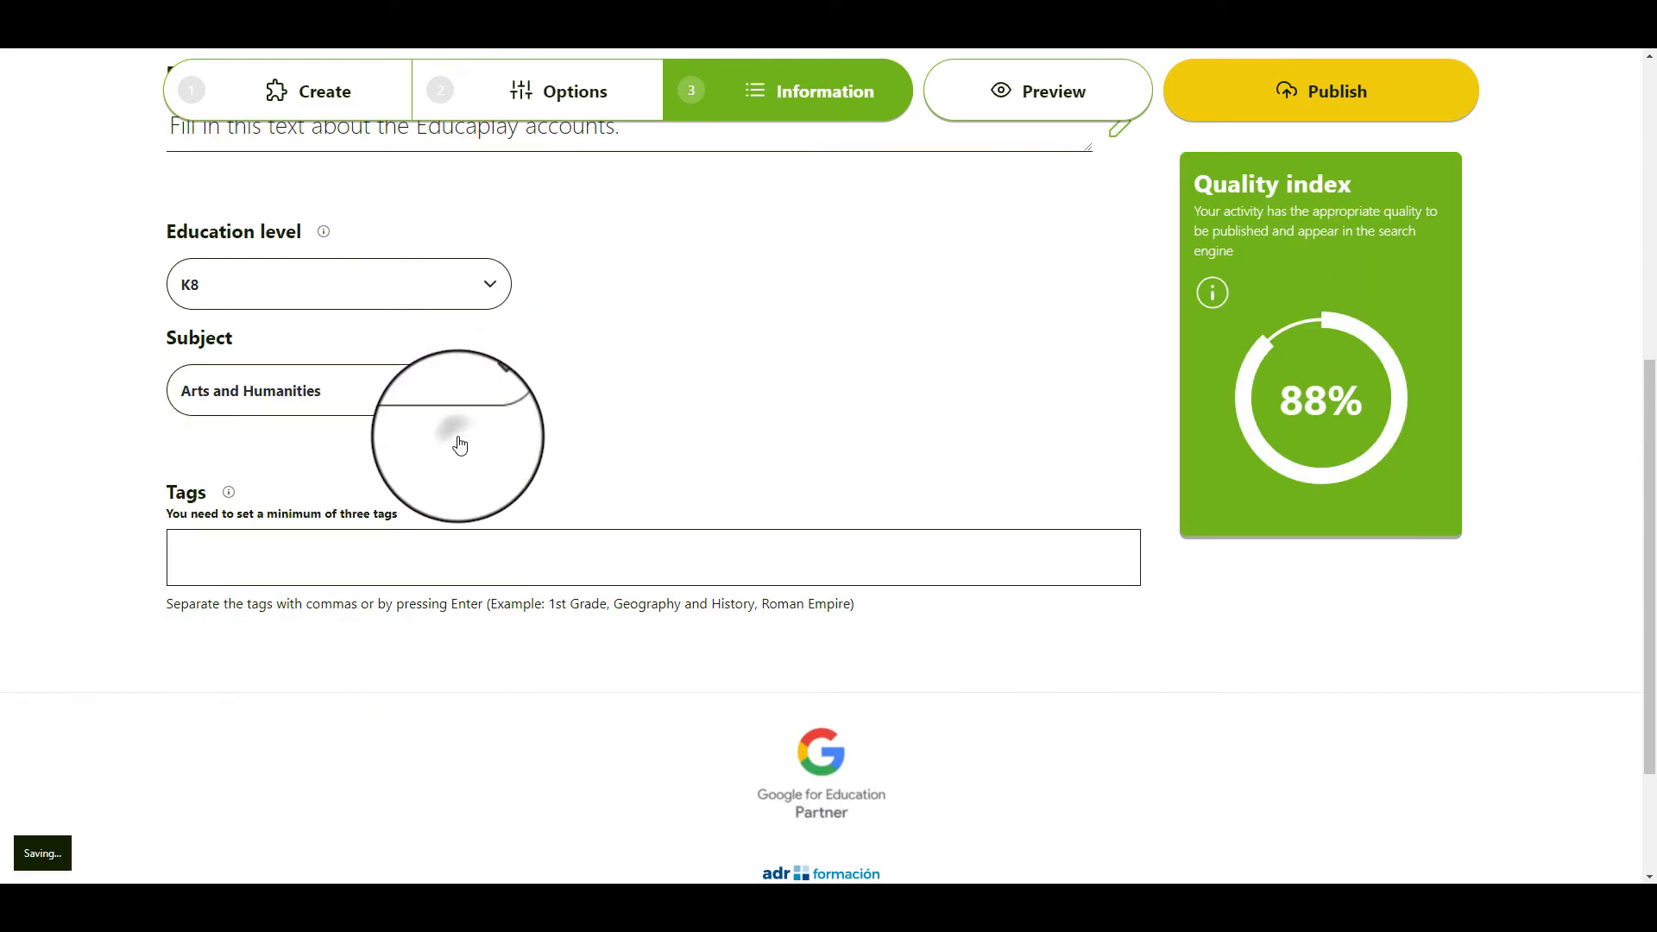
# Step: Add the tags educaplay and accounts to the activity
pyautogui.click(366, 849)
pyautogui.write('Educaplay')
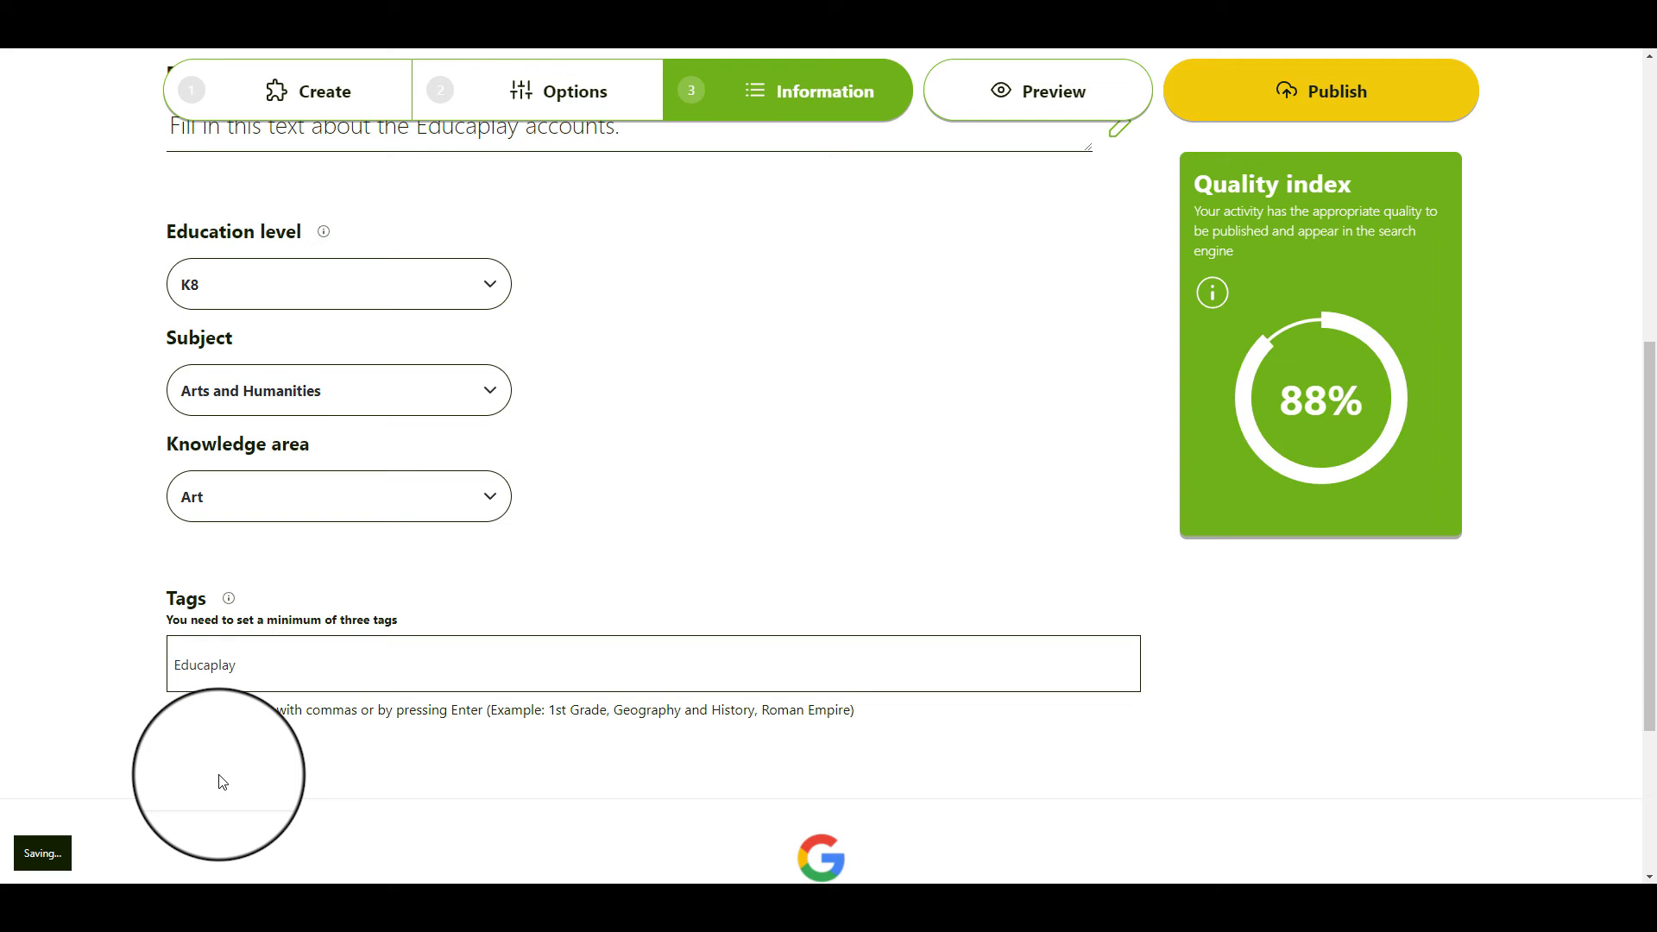
pyautogui.write('accounts')
pyautogui.press('Return')
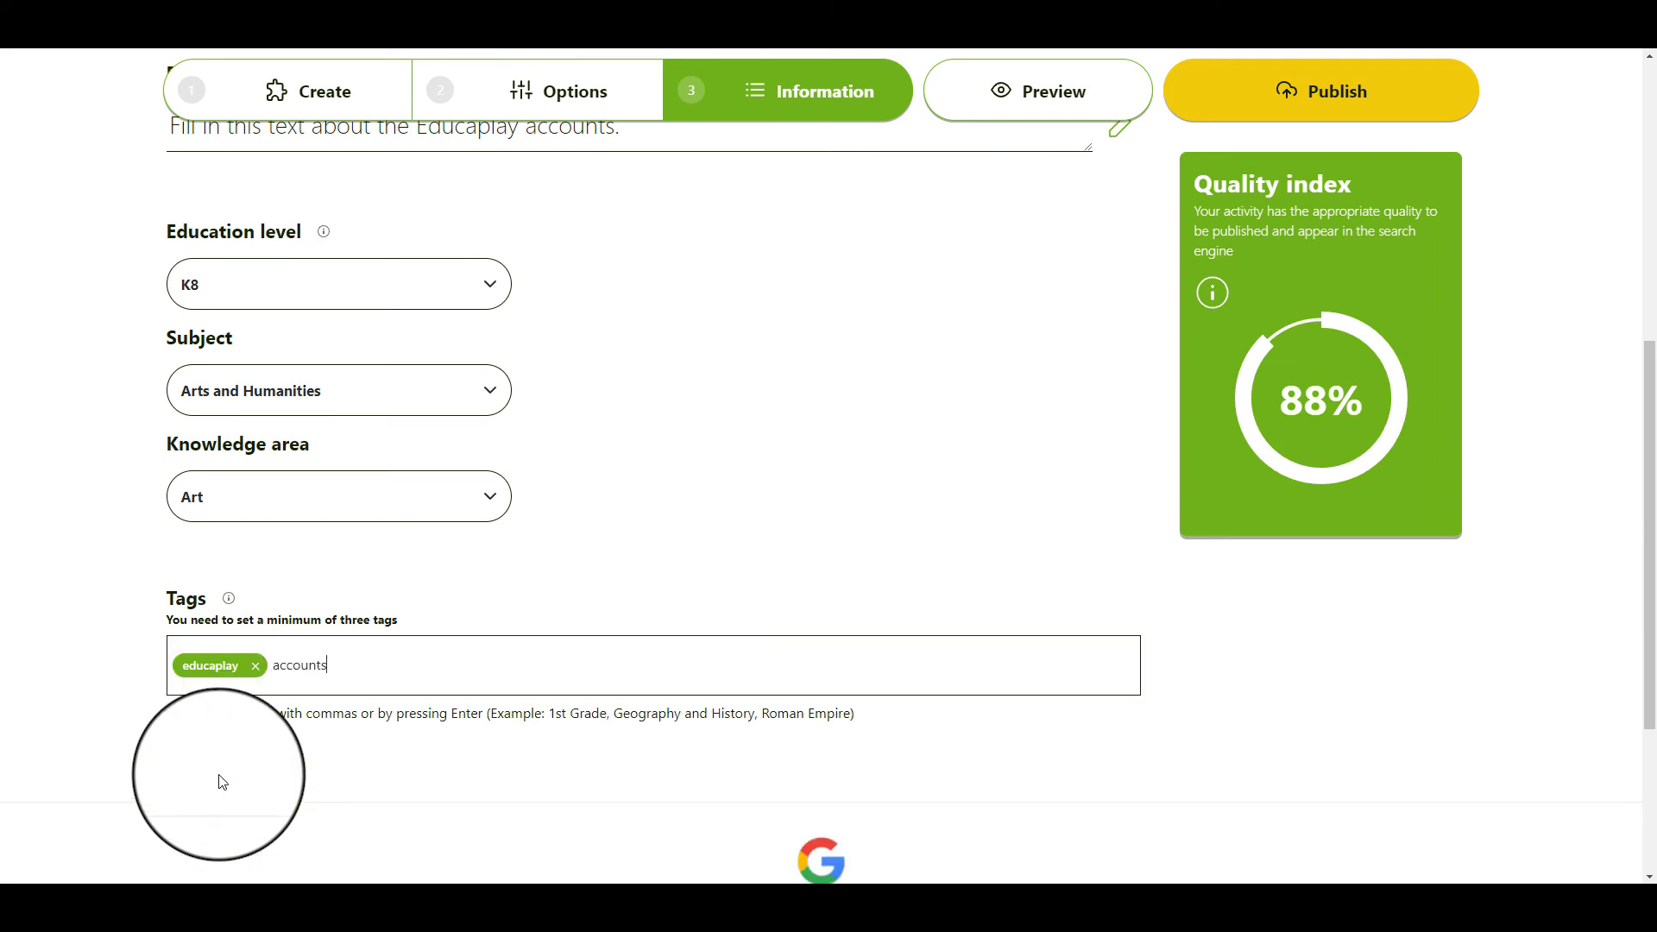
pyautogui.press('Return')
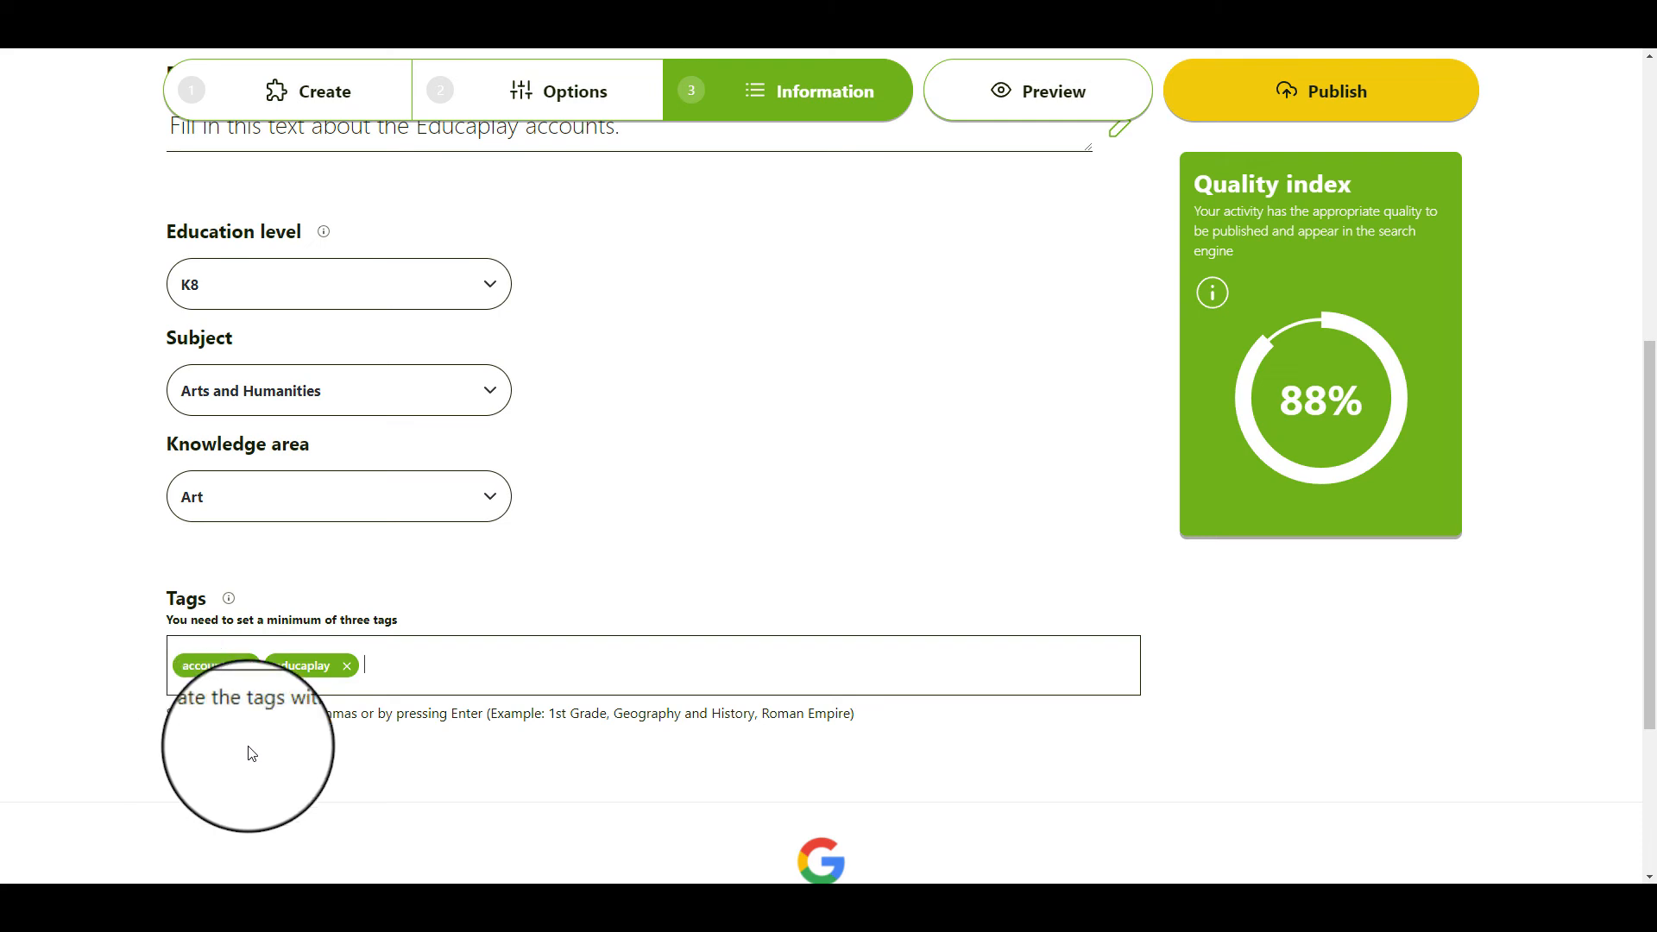
# Step: After Educaplay refuses to publish with two tags, add features as the third tag
pyautogui.click(1320, 90)
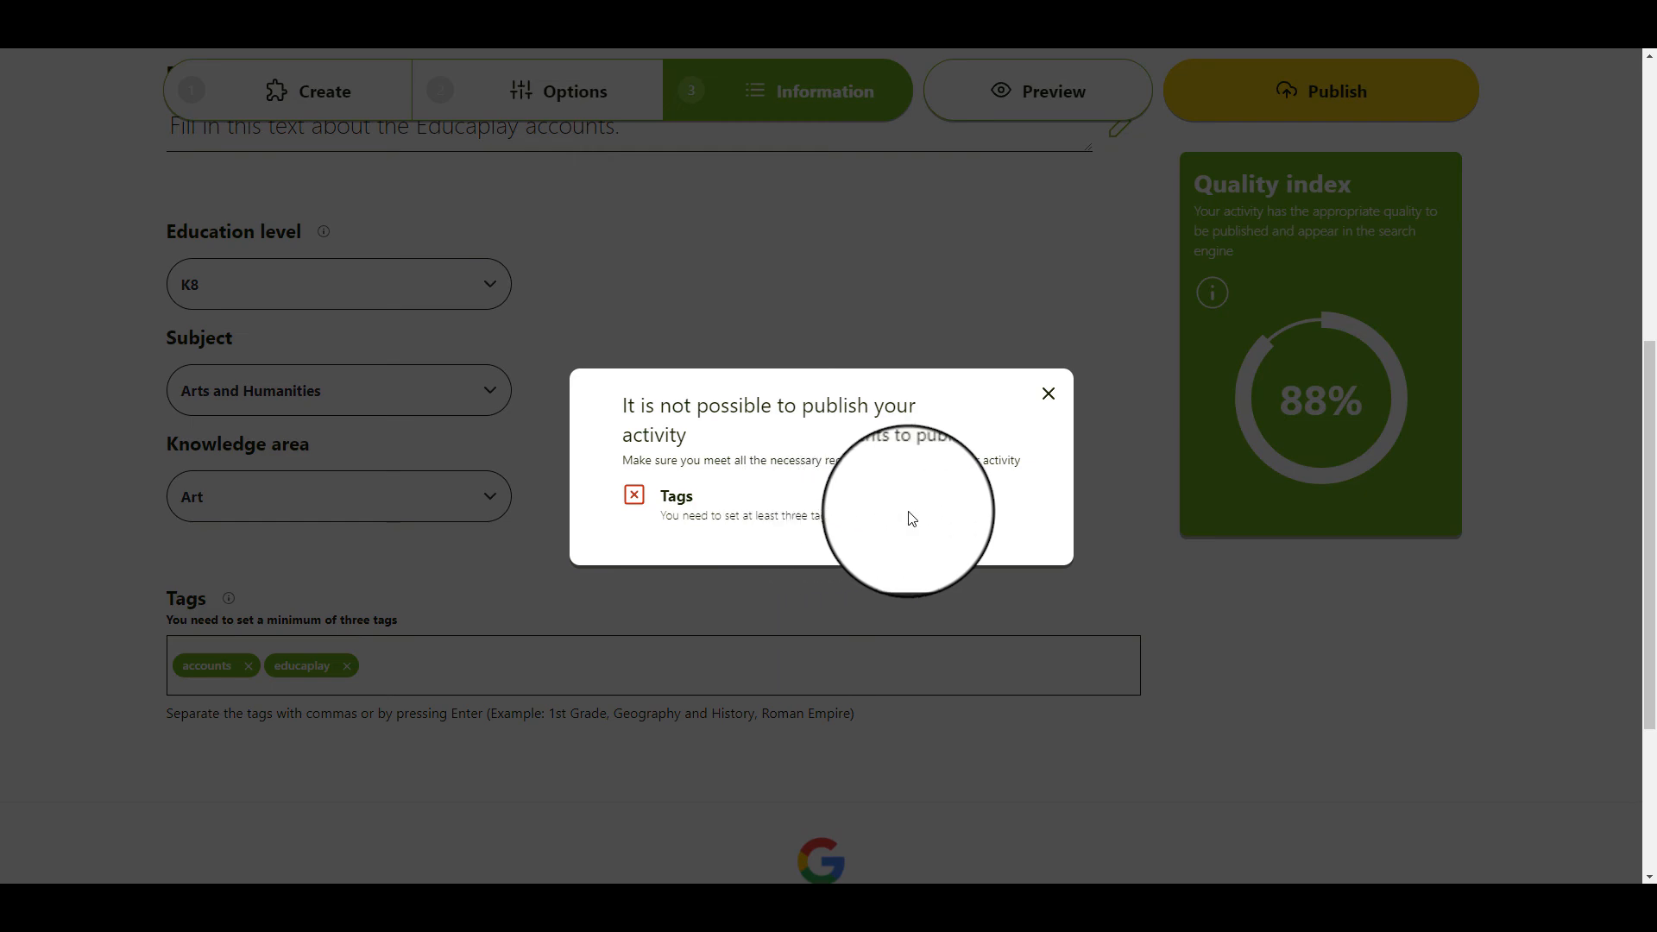
pyautogui.click(1049, 395)
pyautogui.click(479, 665)
pyautogui.write('feat')
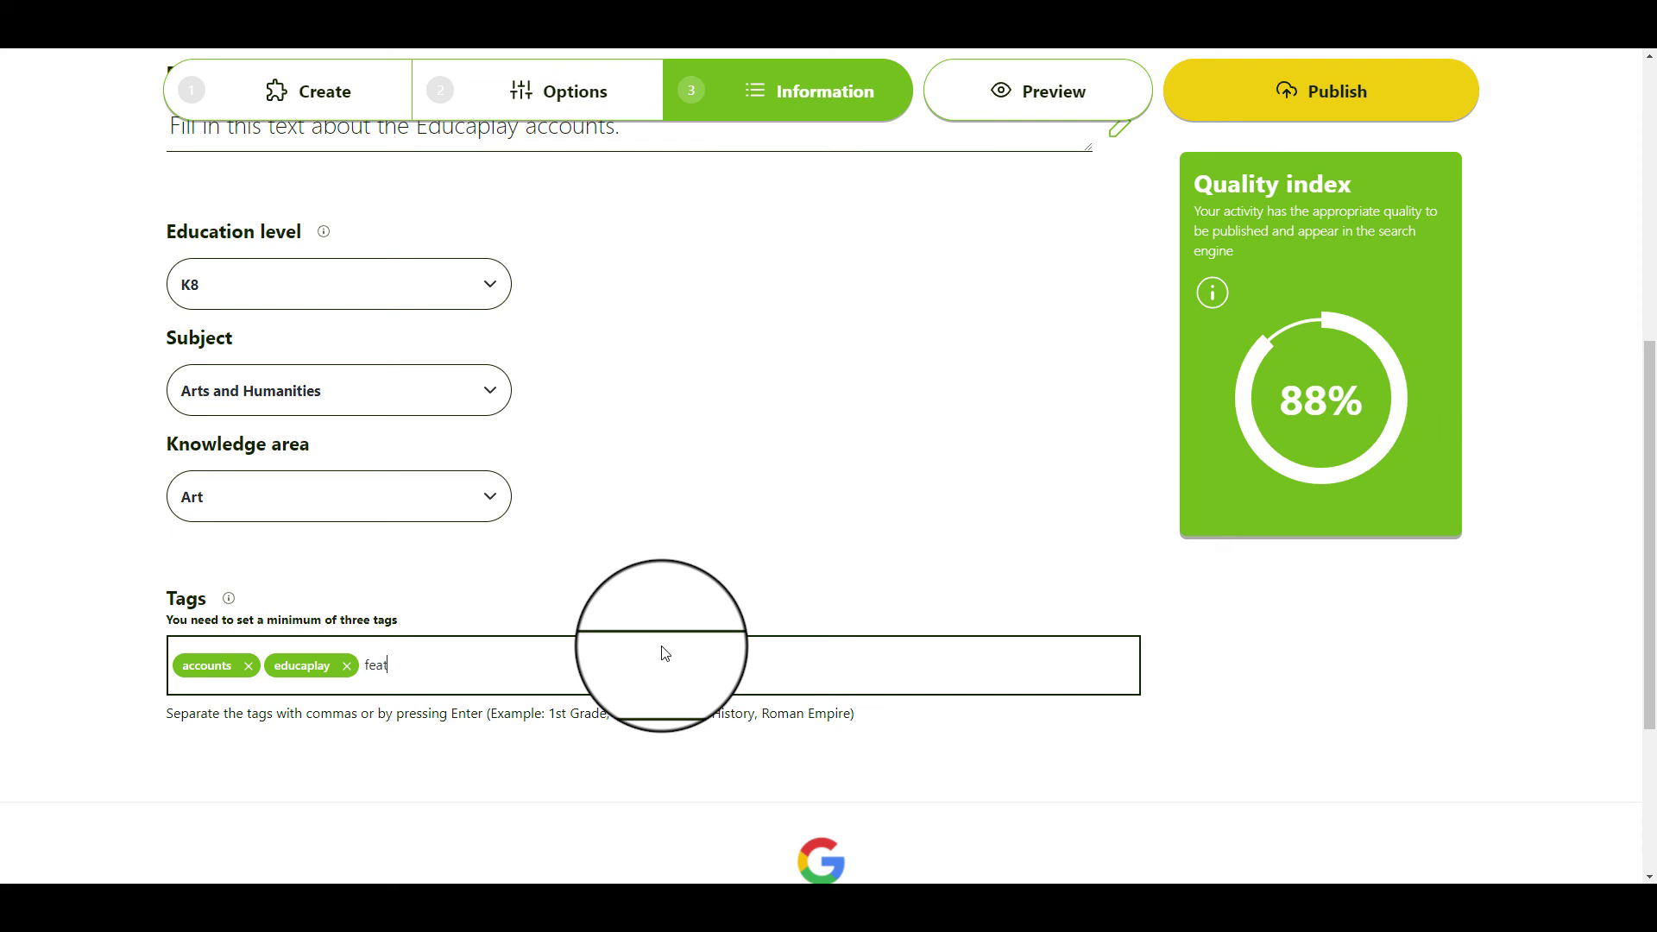
pyautogui.write('ures')
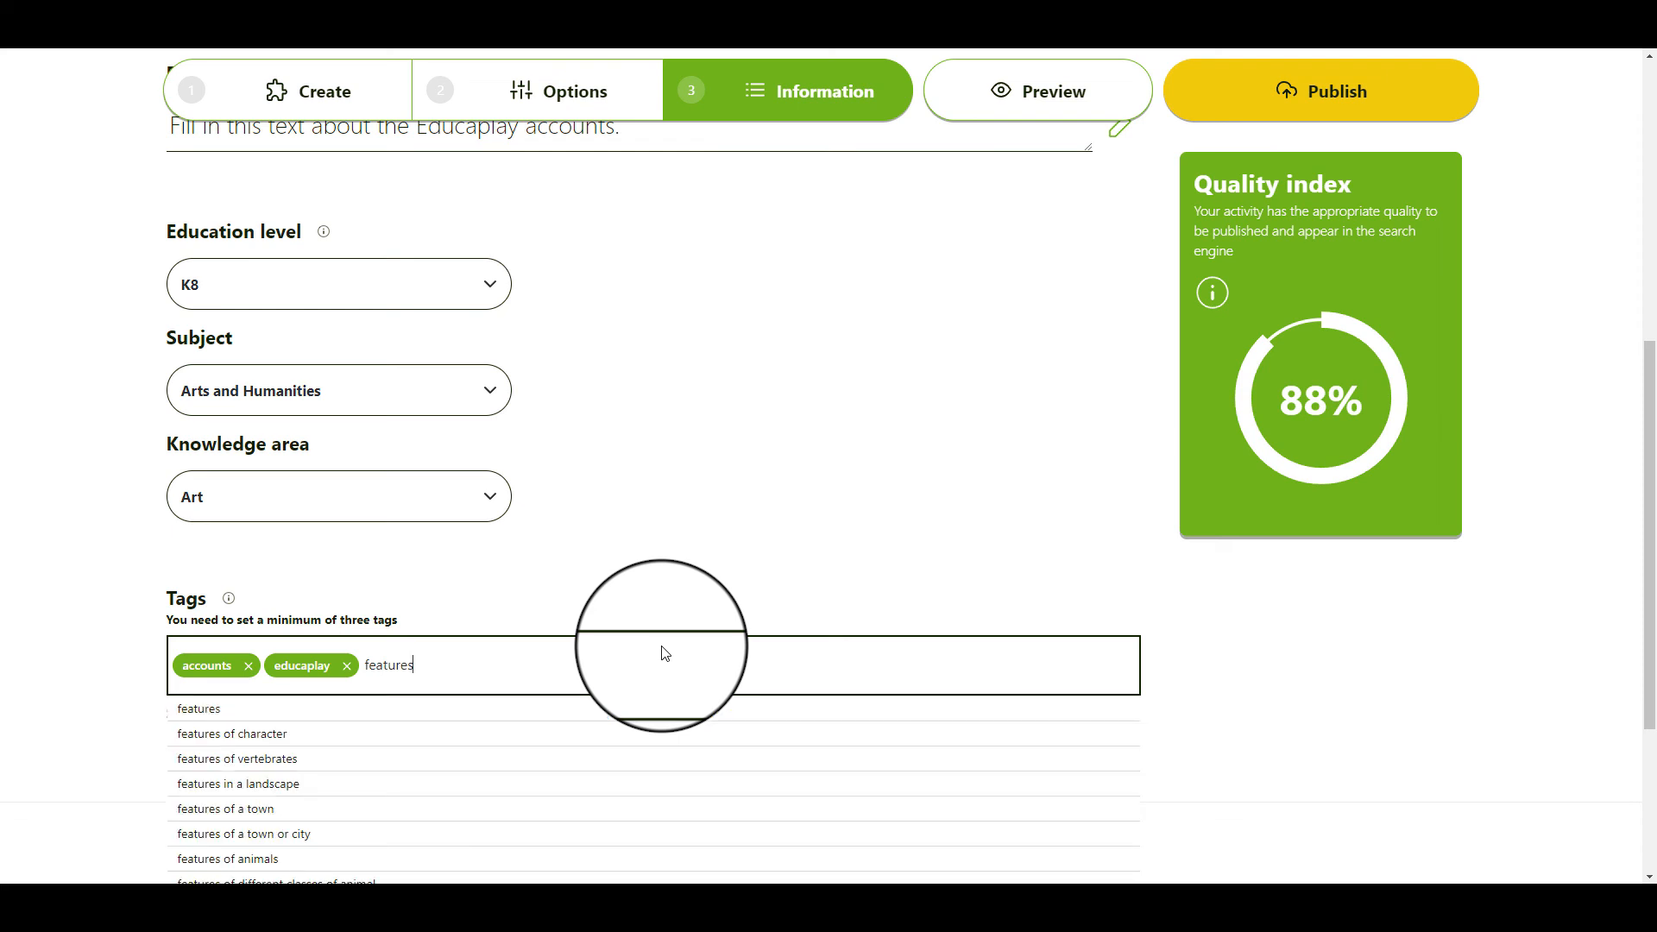
pyautogui.press('Return')
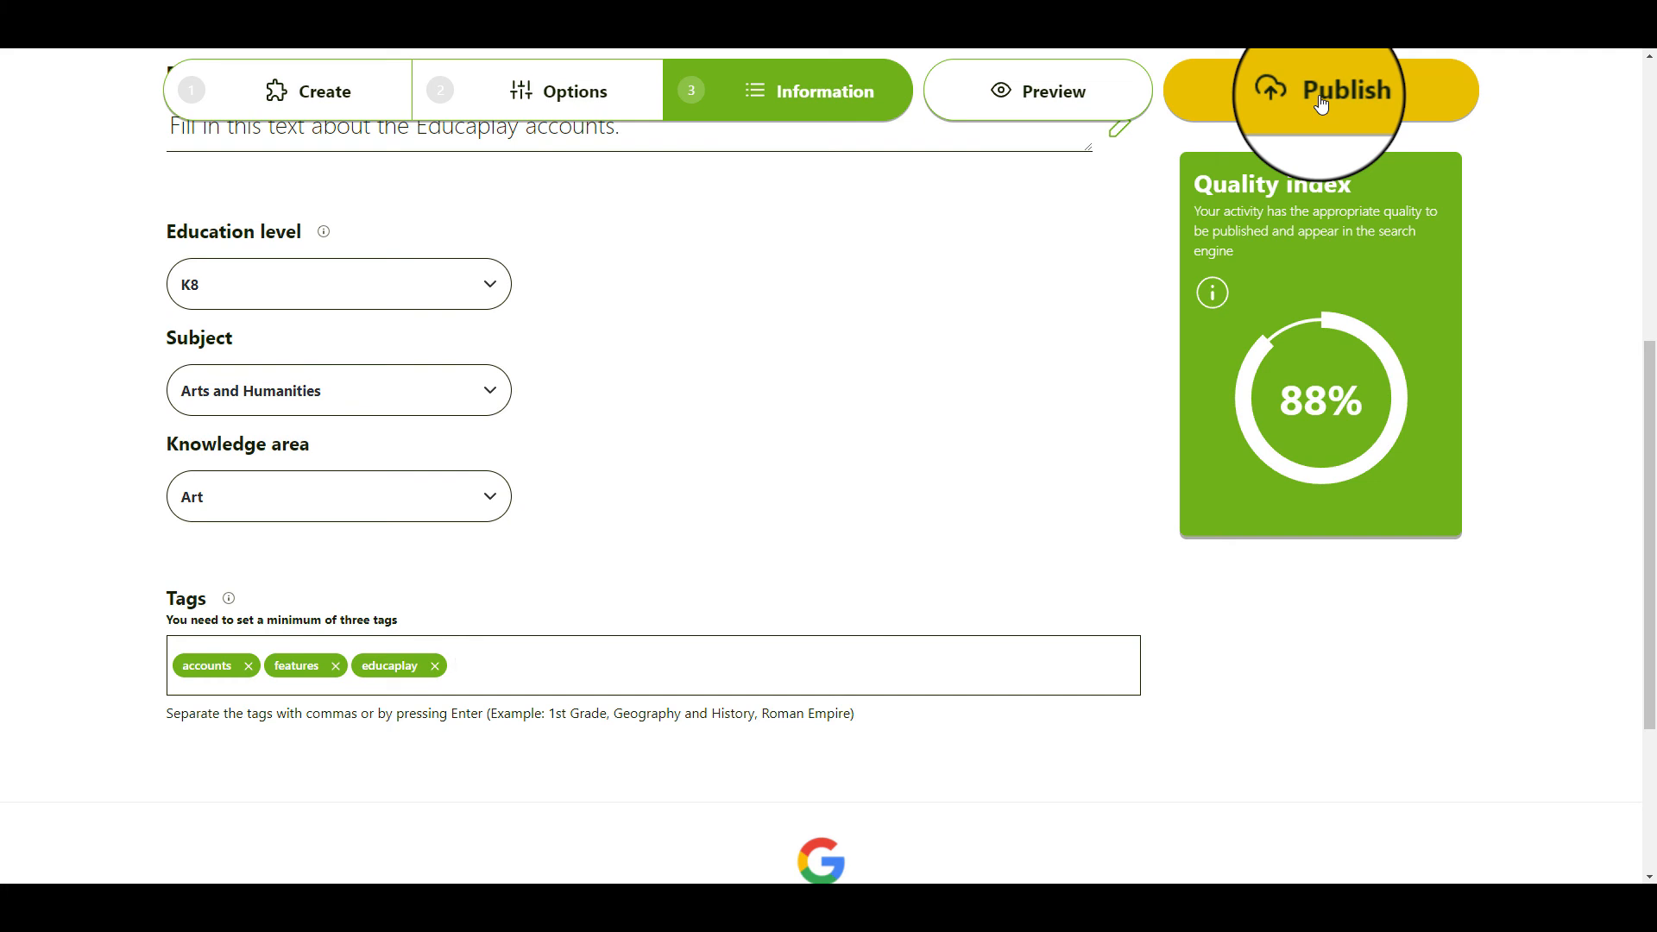
# Step: Publish the activity and copy its share link from the sharing dialog
pyautogui.click(1320, 101)
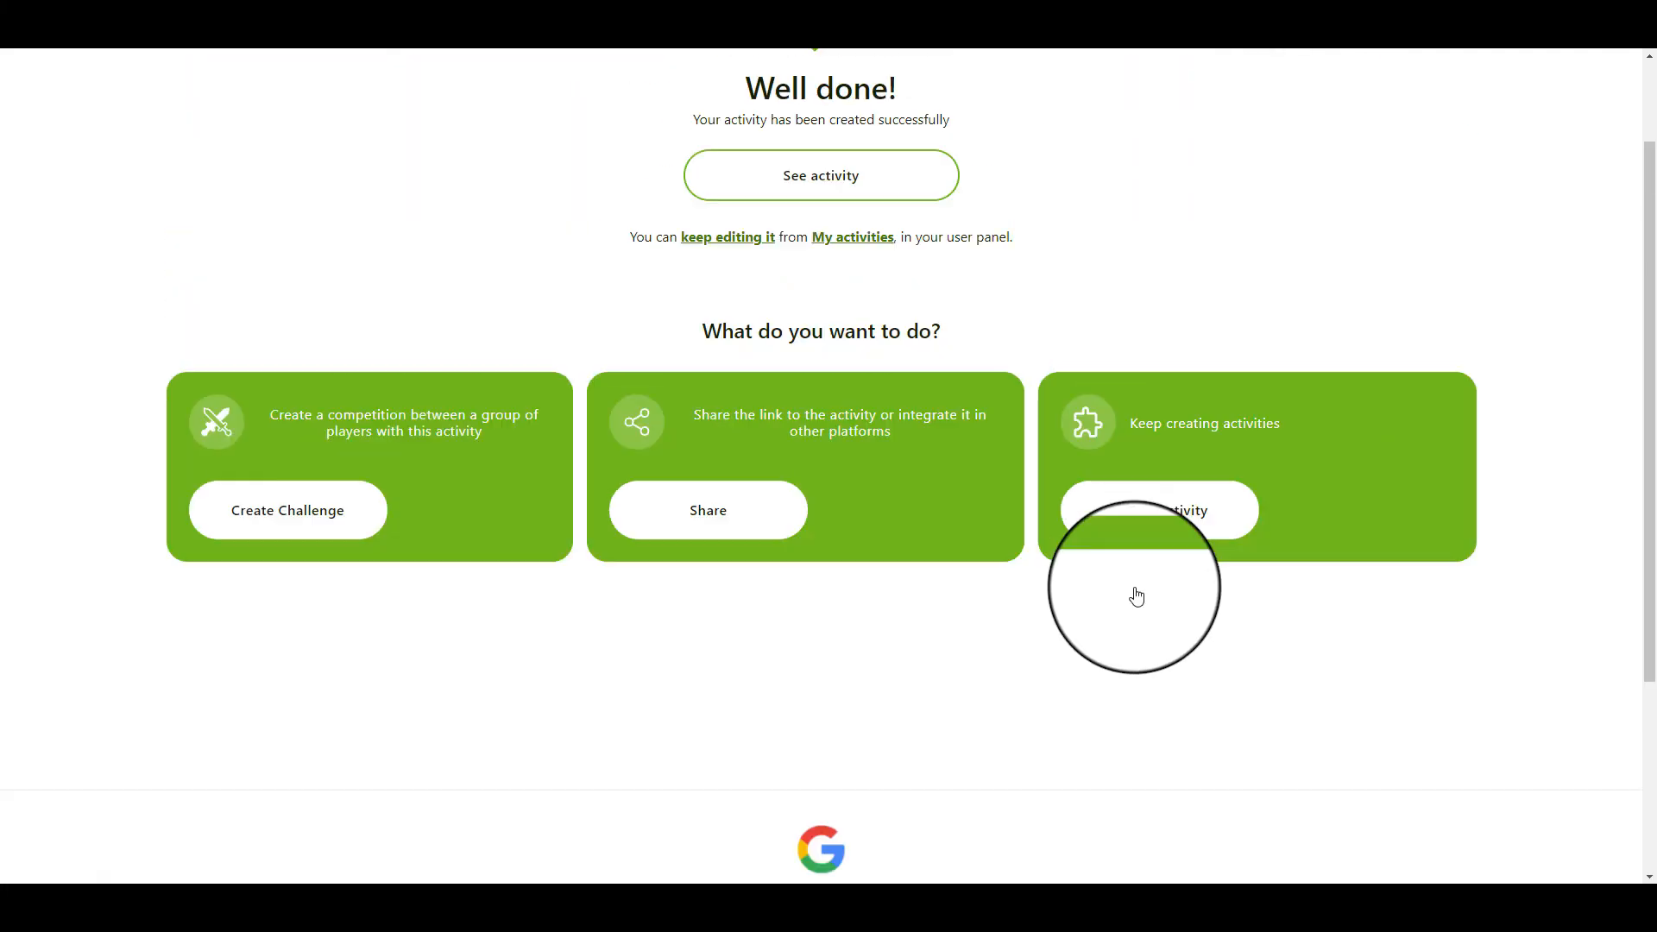
pyautogui.scroll(2, 1136, 596)
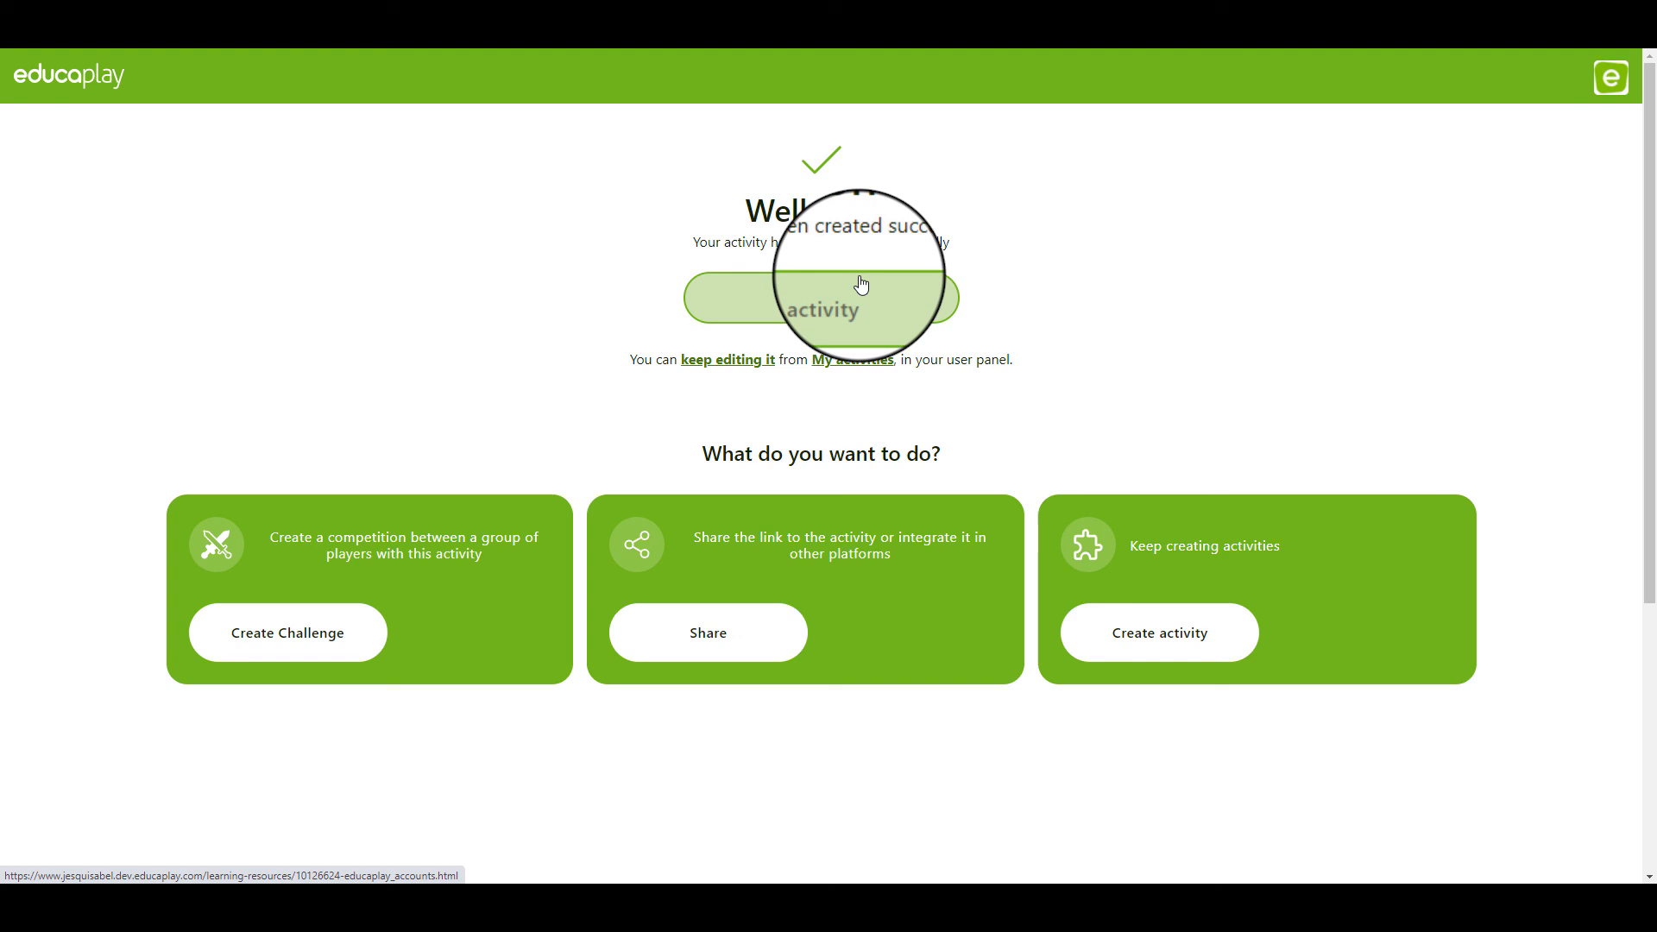
pyautogui.click(718, 633)
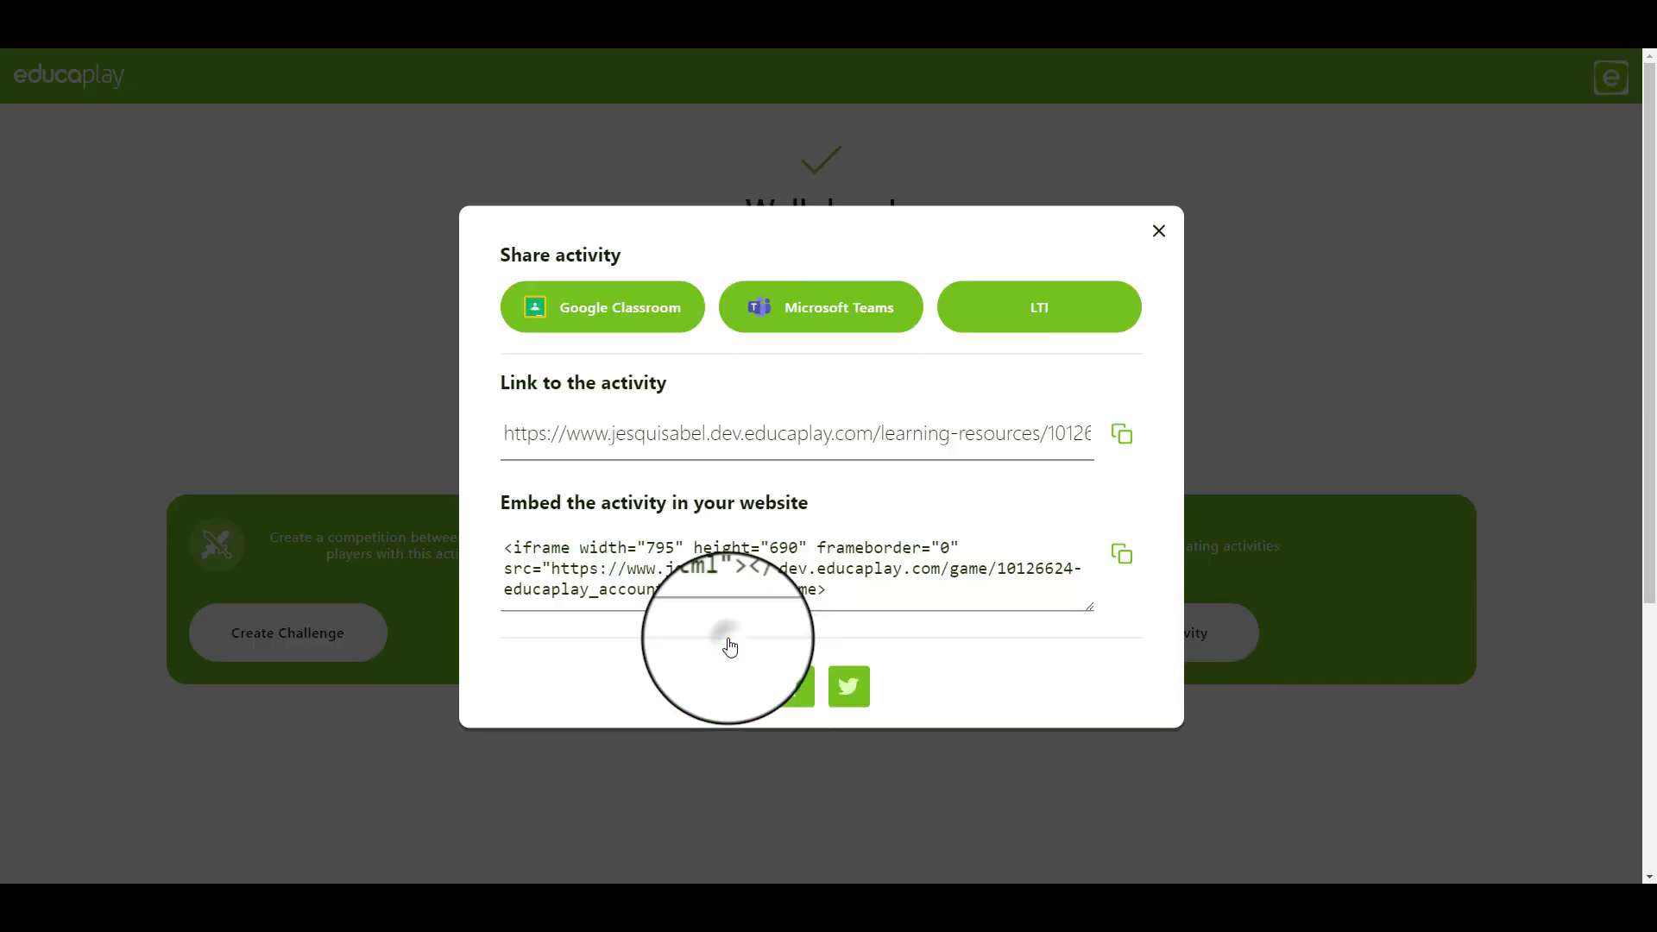
pyautogui.click(1121, 433)
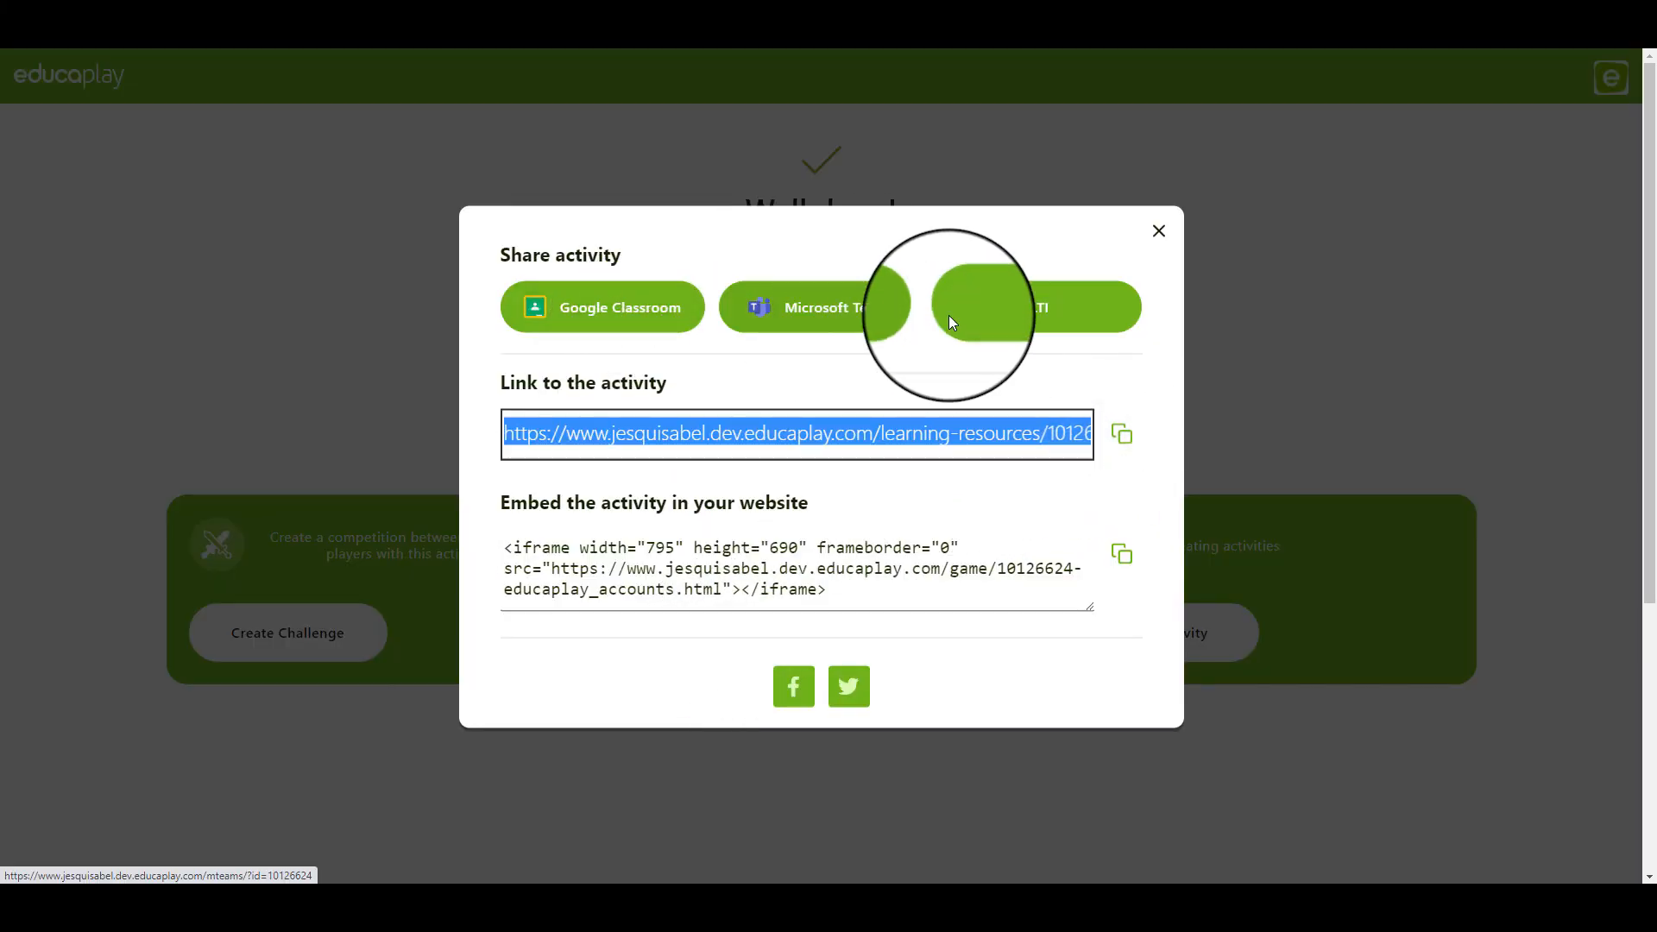
pyautogui.click(1159, 230)
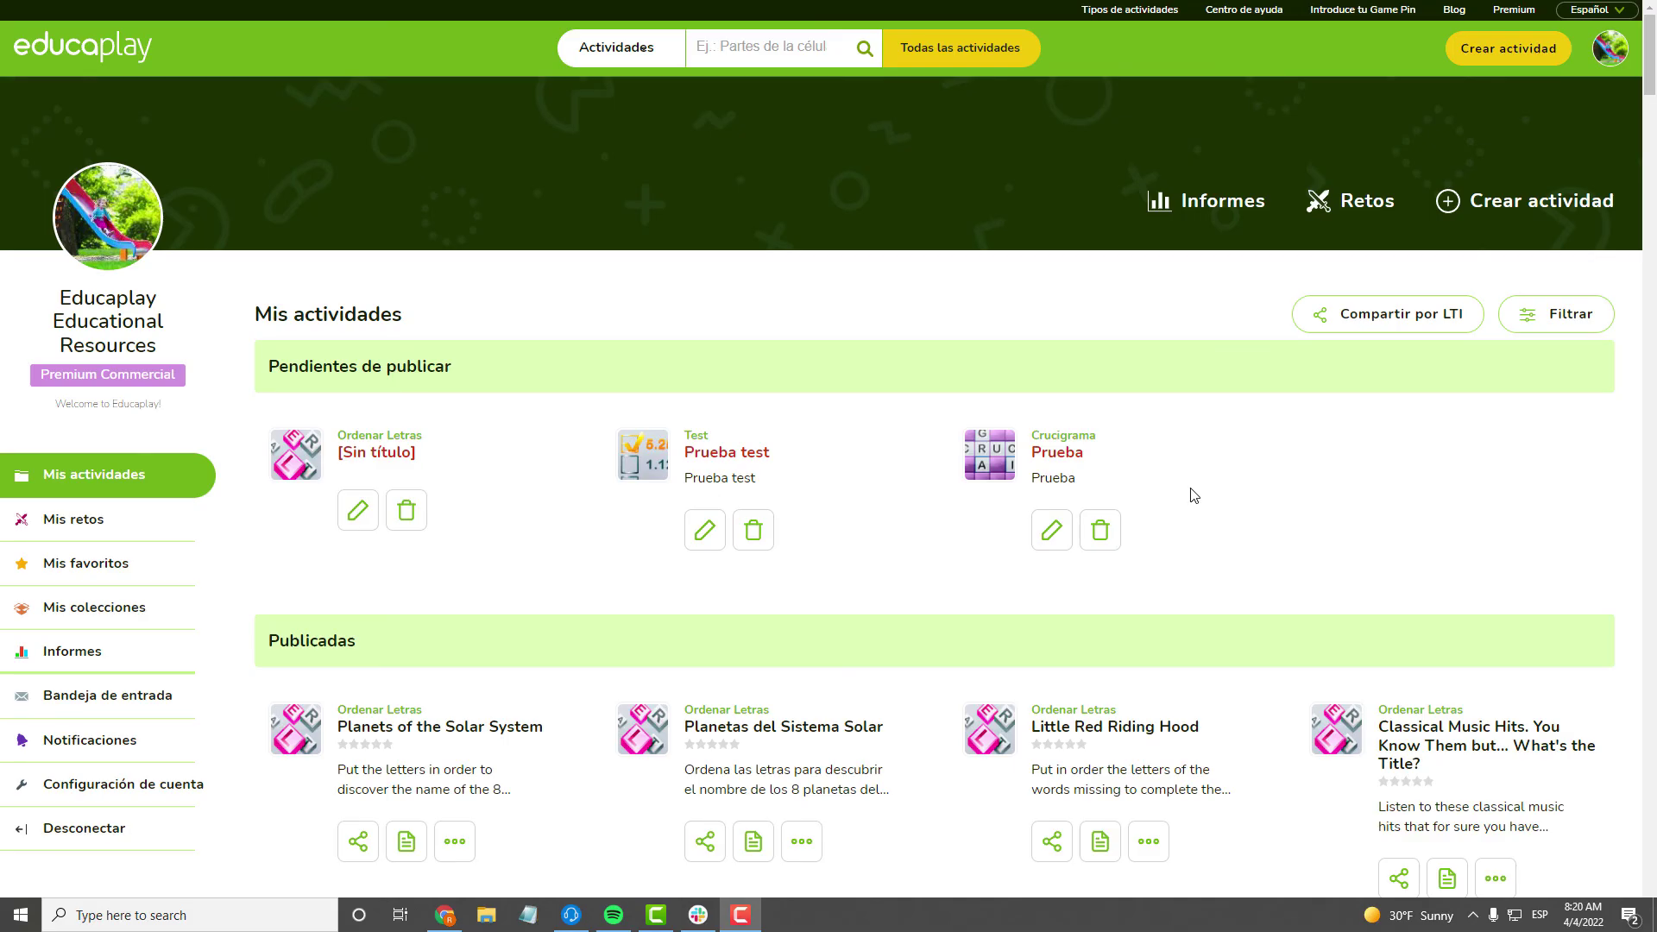
pyautogui.scroll(-3, 1192, 493)
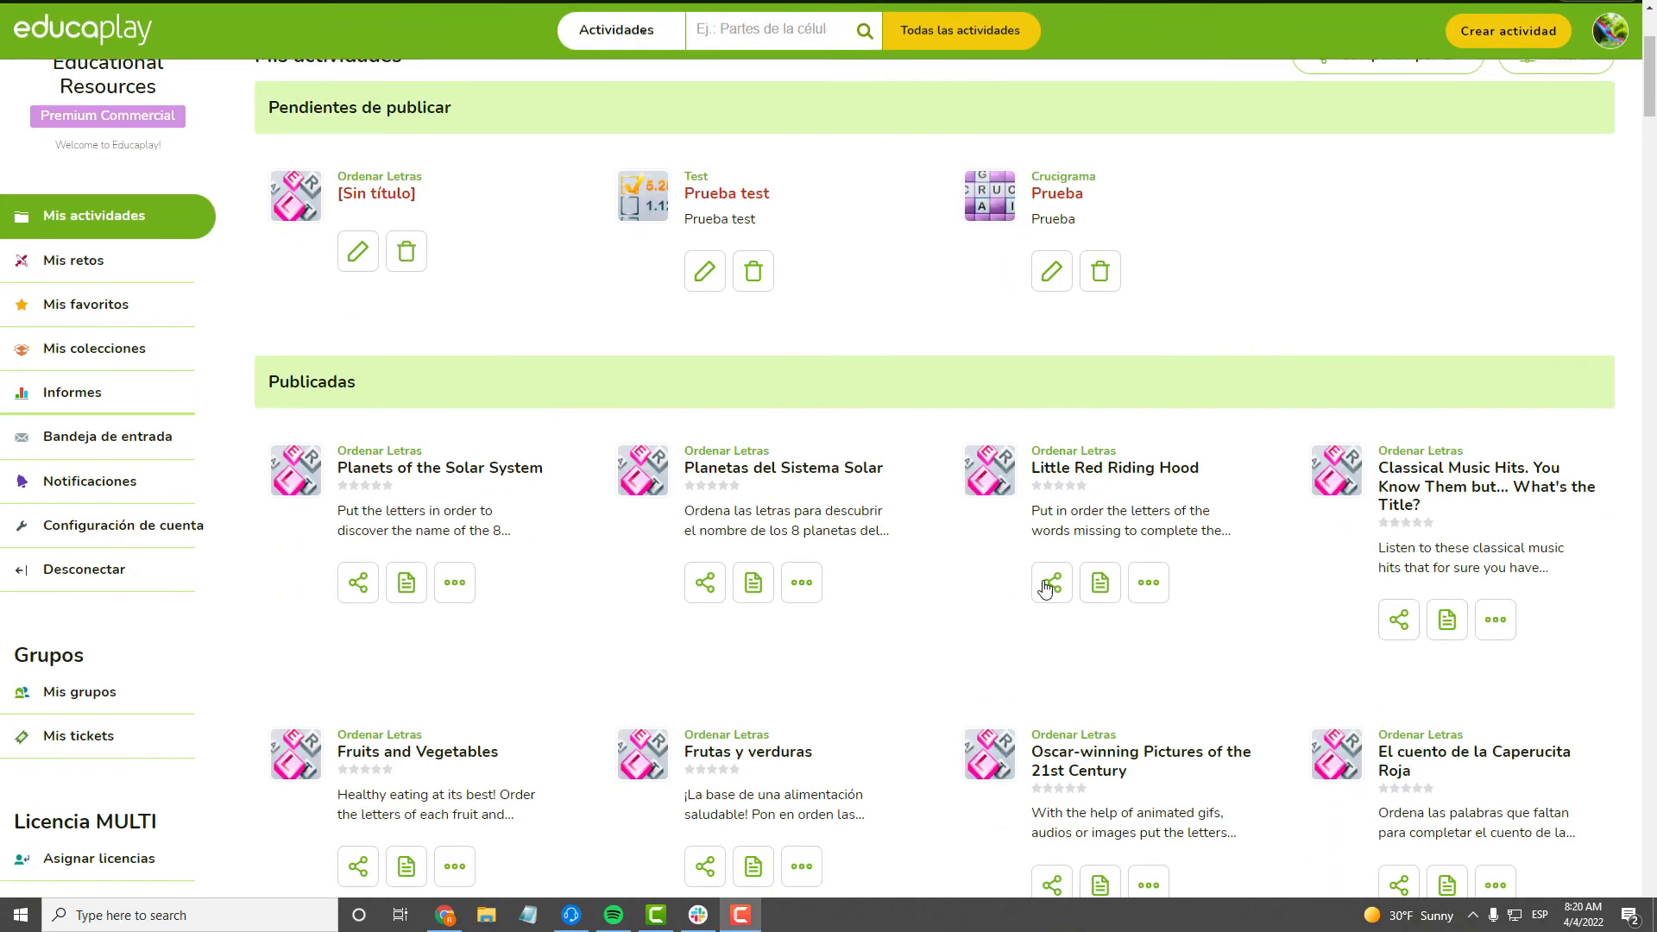
# Step: Bring up sharing options for Planets of the Solar System among published activities
pyautogui.click(359, 583)
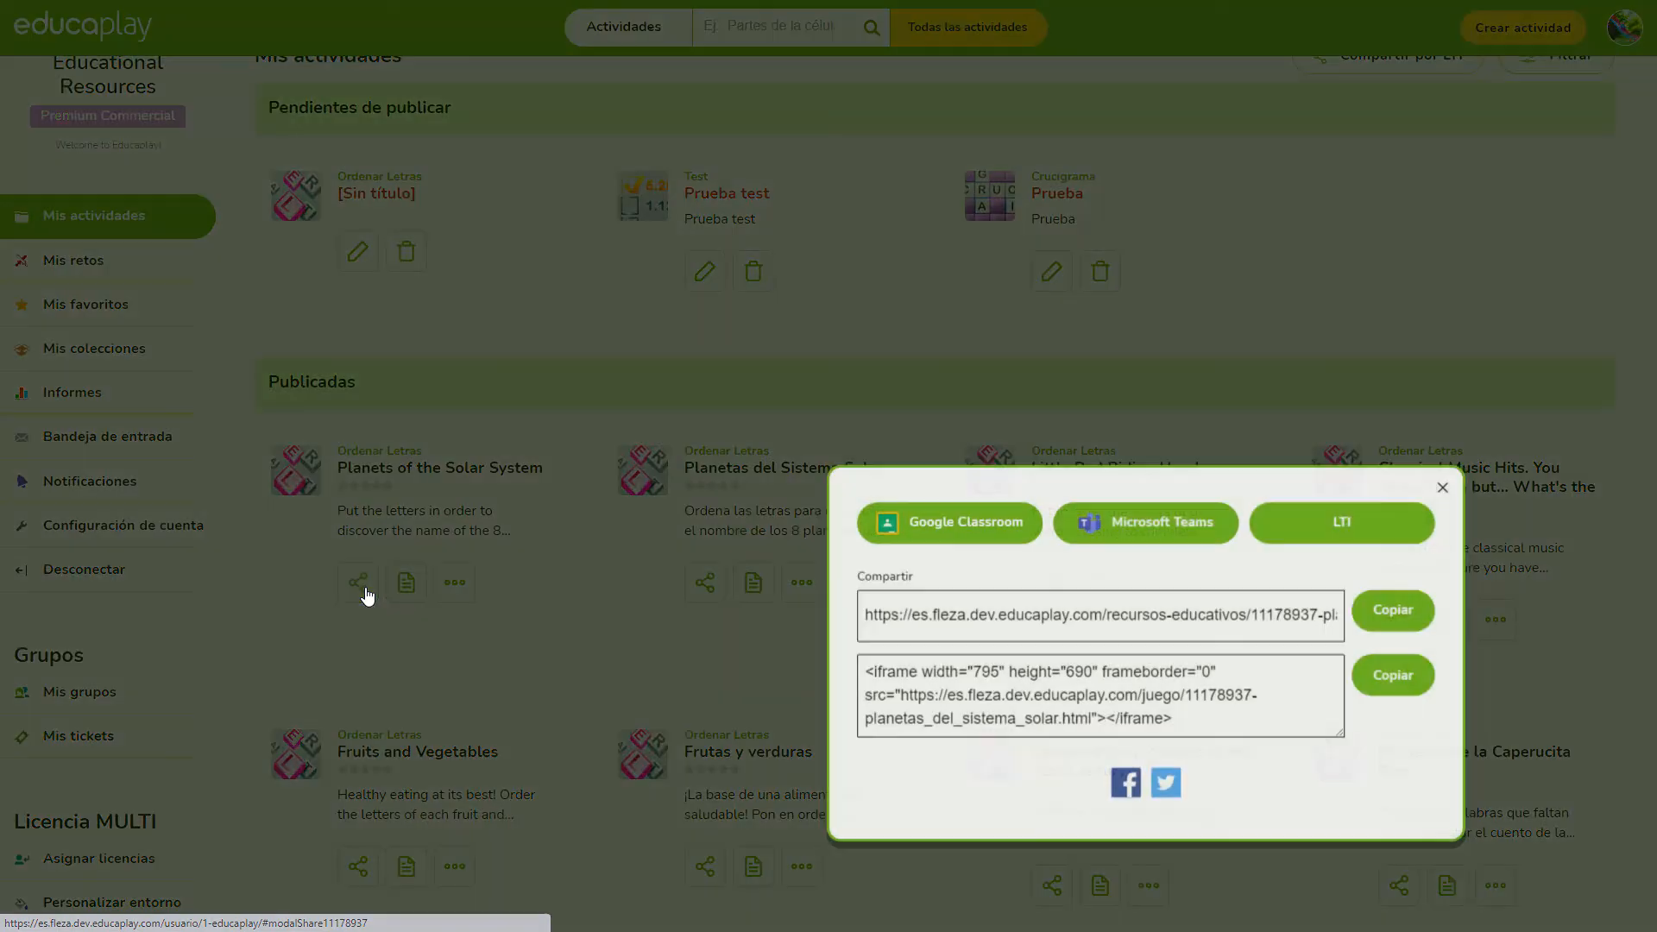